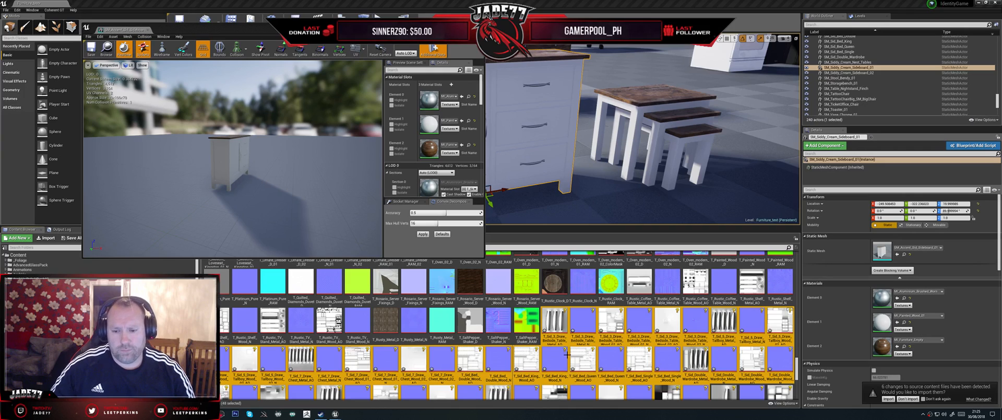
- Orbit the sideboard preview to view its front and shrink the static mesh editor window
{"action": "scroll", "coordinate": [573, 331], "scroll_direction": "down", "scroll_amount": 1}
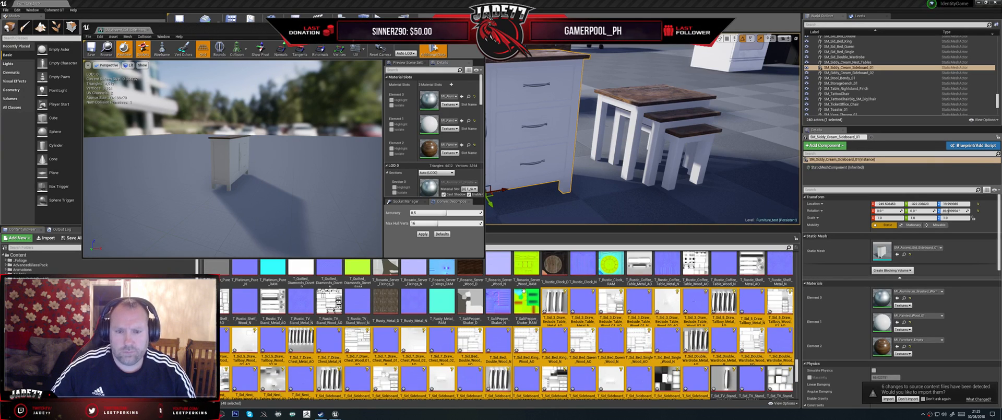
{"action": "left_click_drag", "start_coordinate": [239, 153], "coordinate": [339, 204]}
{"action": "left_click", "coordinate": [519, 241]}
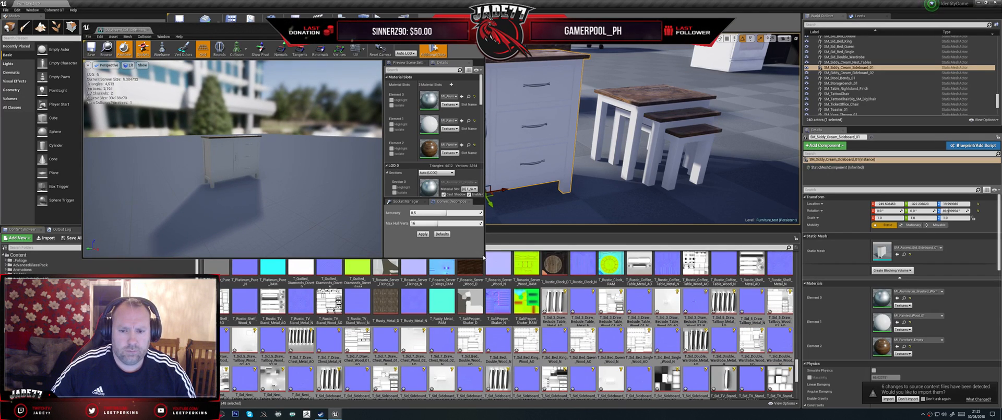
{"action": "left_click_drag", "start_coordinate": [485, 259], "coordinate": [455, 226]}
- Filter the Furniture folder's assets by "Sid" and move the static mesh editor window clear of the level viewport's sideboard
{"action": "left_click", "coordinate": [246, 246]}
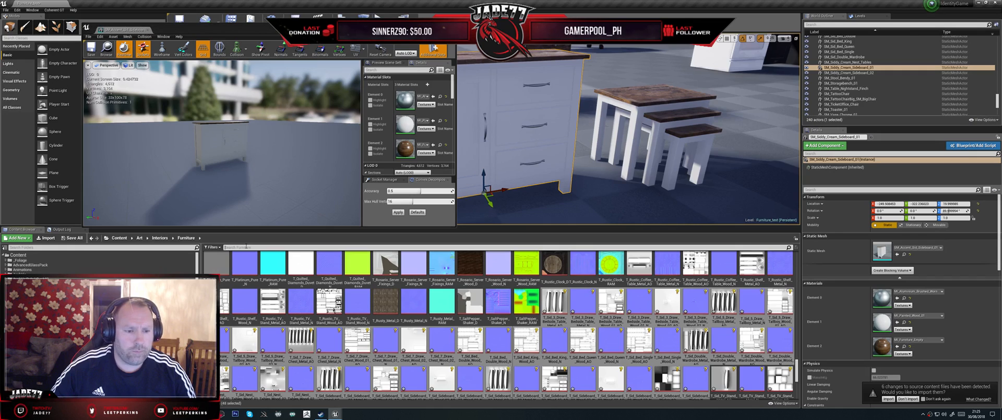
{"action": "type", "text": "Sid"}
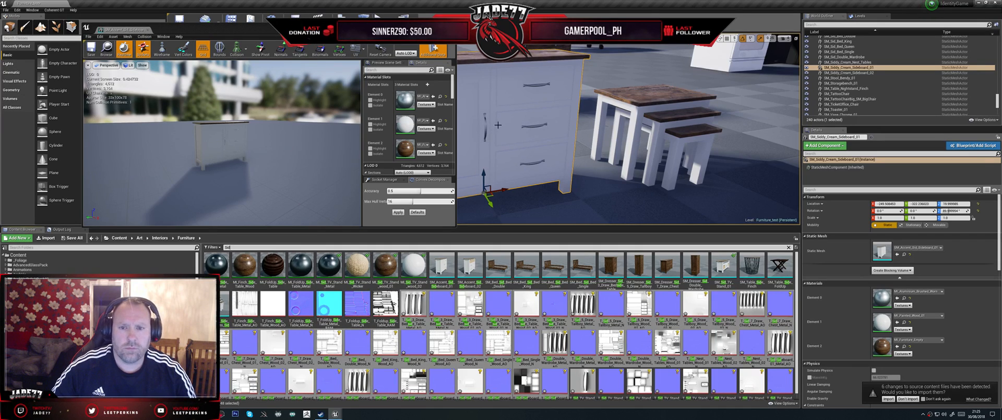
{"action": "left_click_drag", "start_coordinate": [376, 30], "coordinate": [294, 21]}
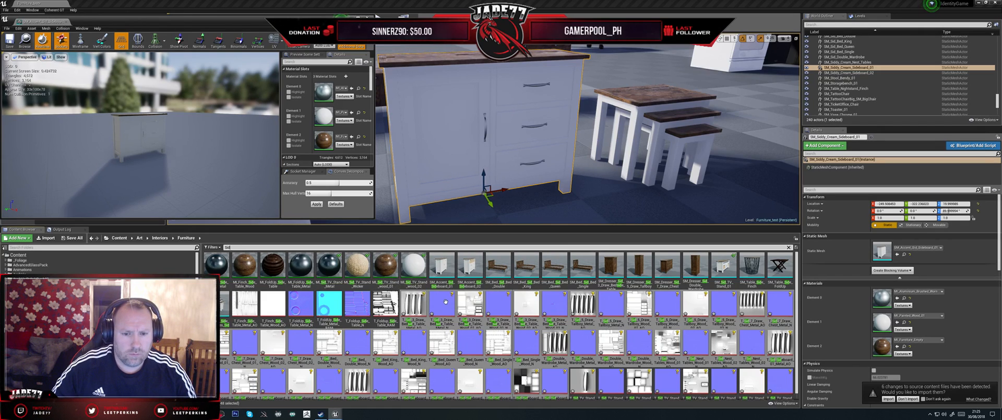
- Duplicate the TV stand's wood_01 material instance and name the copy MI_Sid_Sideboard_01_wood_01
{"action": "right_click", "coordinate": [384, 273]}
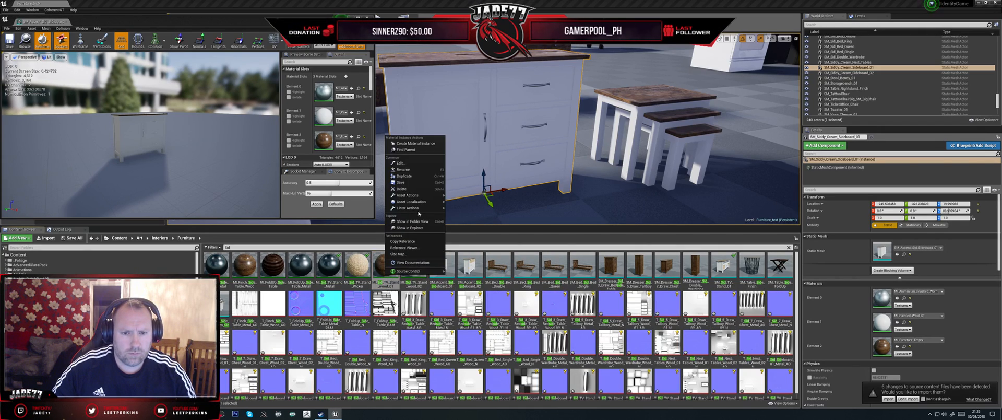
{"action": "left_click", "coordinate": [409, 176]}
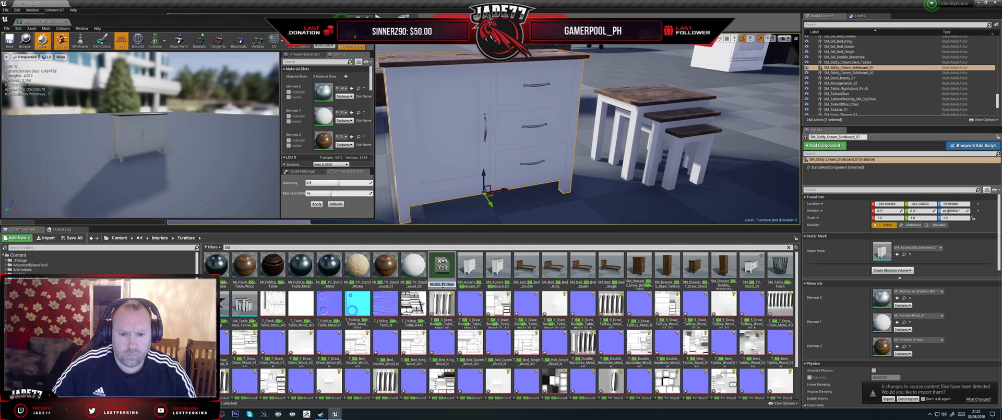
{"action": "mouse_move", "coordinate": [442, 285]}
{"action": "left_mouse_down"}
{"action": "mouse_move", "coordinate": [458, 284]}
{"action": "mouse_move", "coordinate": [439, 285]}
{"action": "left_mouse_up"}
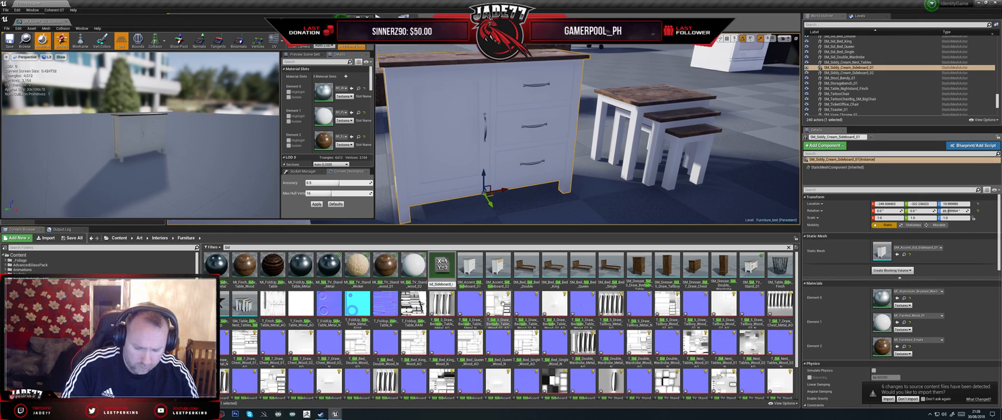
{"action": "type", "text": "01"}
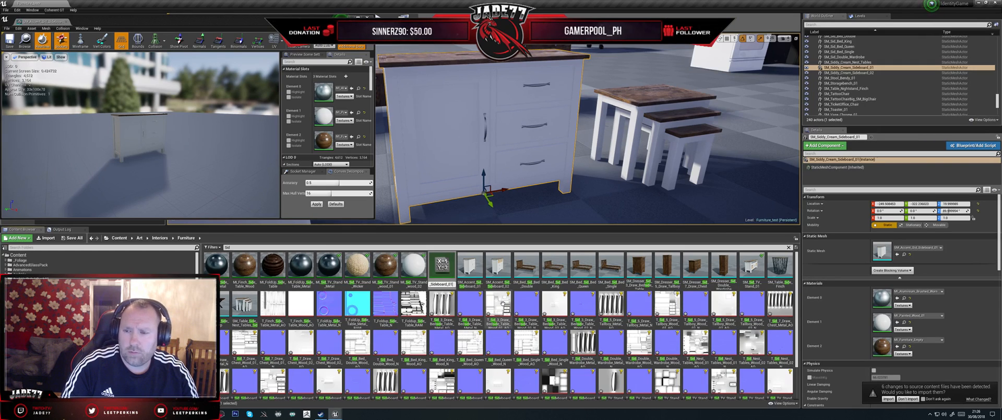
{"action": "type", "text": "_wo"}
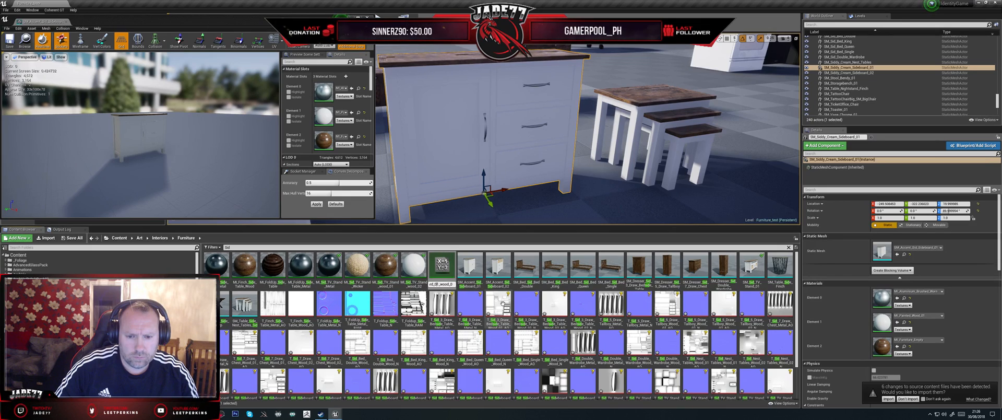
{"action": "type", "text": "od_0"}
{"action": "type", "text": "3"}
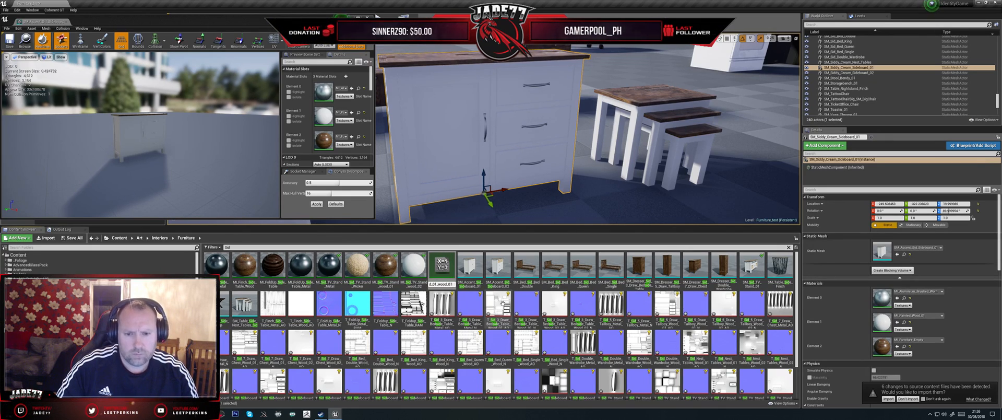
{"action": "key", "text": "Return"}
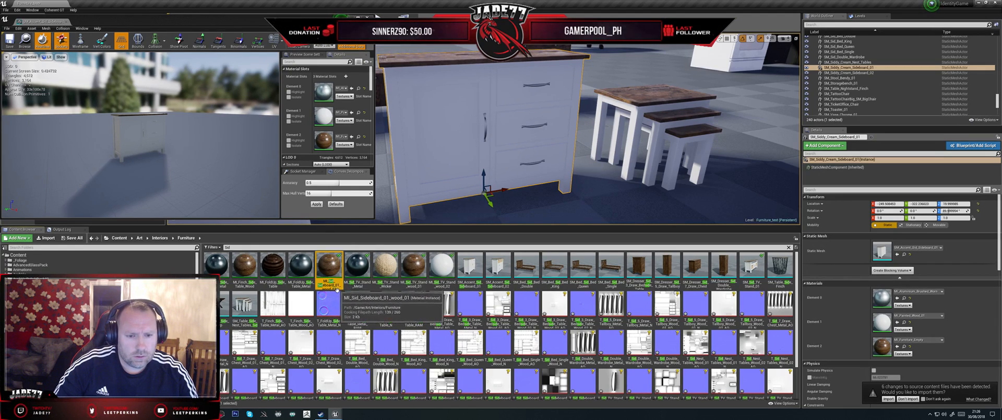
- Copy the asset name of the MI_Sid_Sideboard_01_wood_01 material instance
{"action": "scroll", "coordinate": [336, 285], "scroll_direction": "down", "scroll_amount": 1}
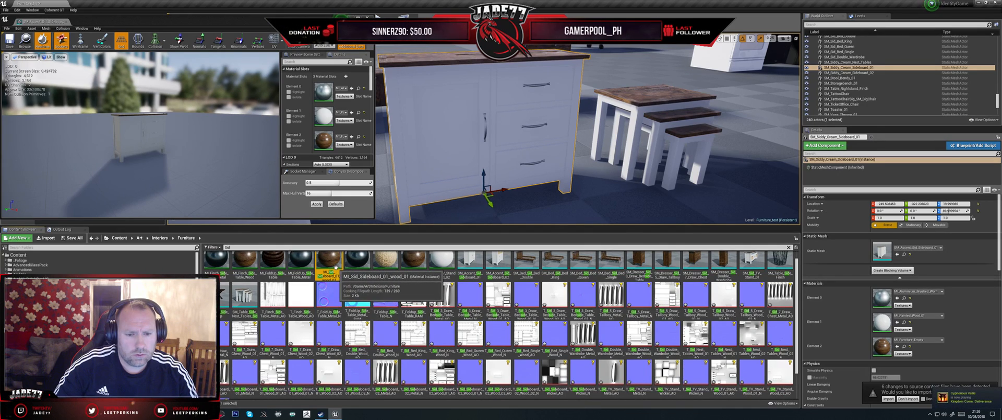
{"action": "right_click", "coordinate": [336, 266]}
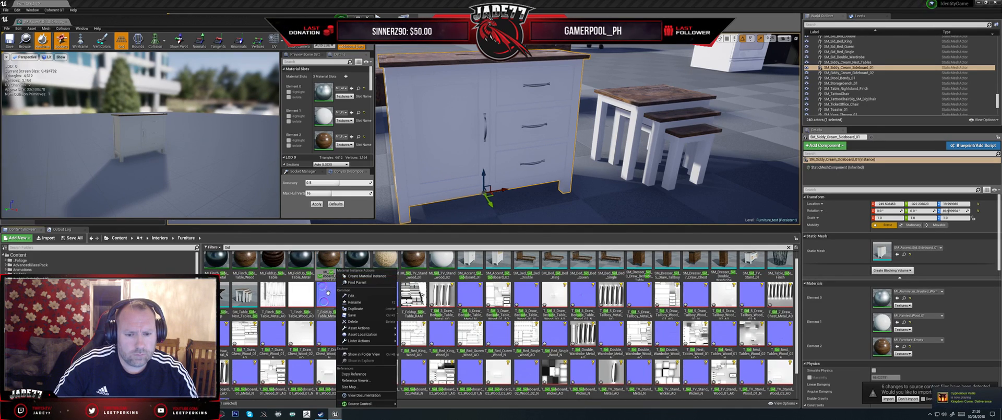
{"action": "left_click", "coordinate": [327, 273]}
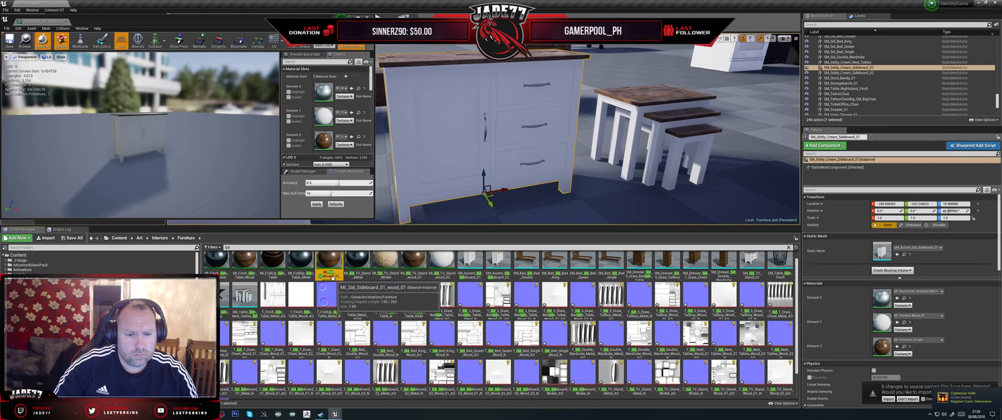
{"action": "left_click", "coordinate": [333, 276]}
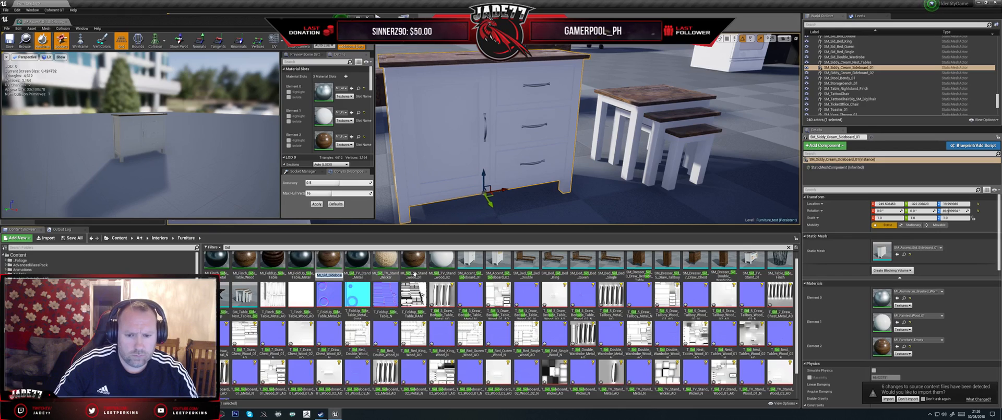
- Duplicate MI_Sid_TV_Stand_wood_02 and name the copy MI_Sid_Sideboard_01_wood_02
{"action": "left_click", "coordinate": [444, 266]}
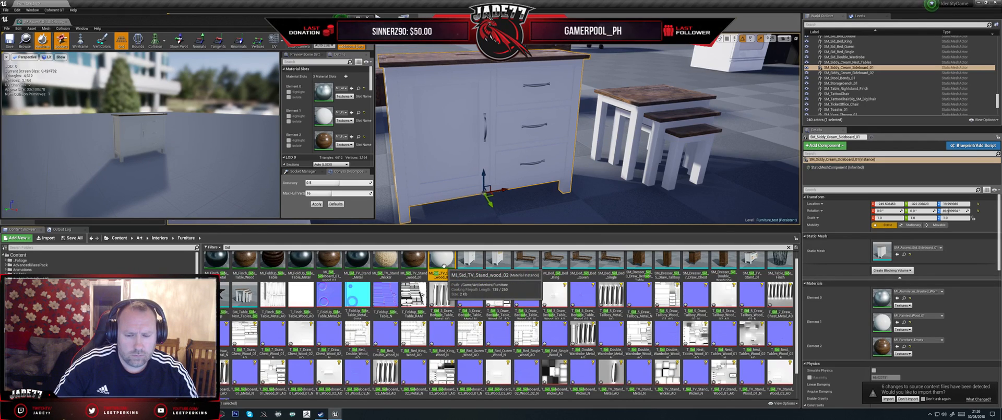
{"action": "right_click", "coordinate": [443, 266]}
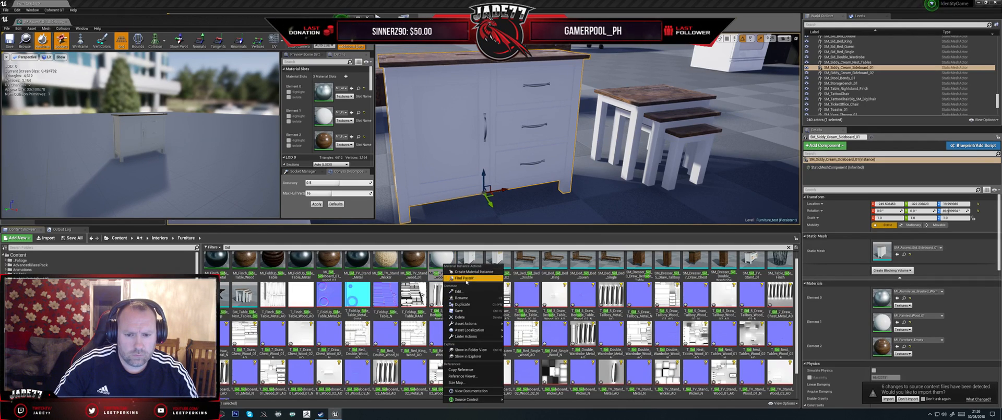
{"action": "left_click", "coordinate": [464, 304]}
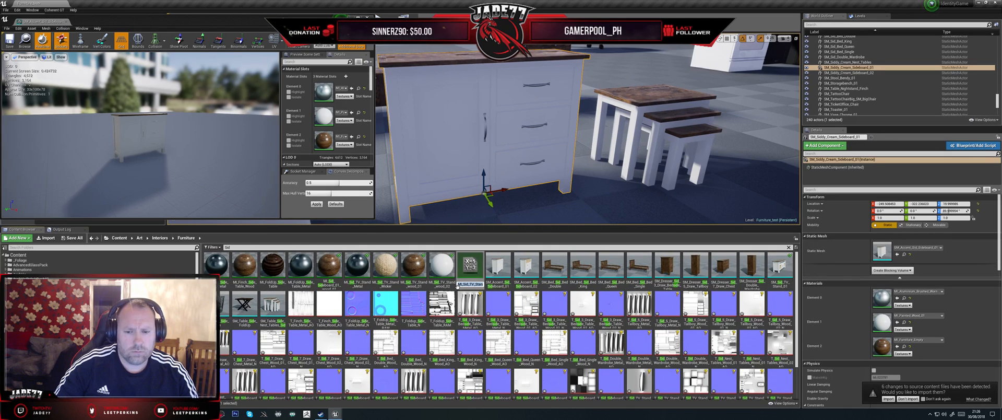
{"action": "key", "text": "ctrl+v"}
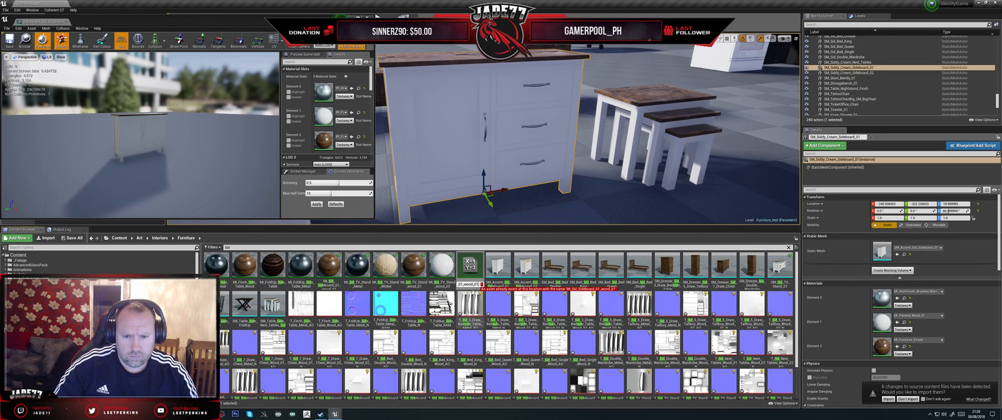
{"action": "key", "text": "BackSpace"}
{"action": "type", "text": "2"}
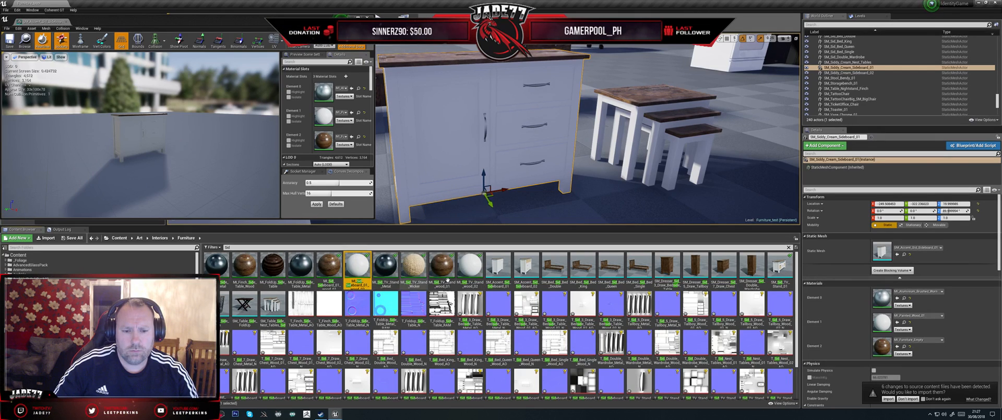
- Duplicate the TV stand's metal material instance and name the copy MI_Sid_Sideboard_01_Metal
{"action": "right_click", "coordinate": [388, 272]}
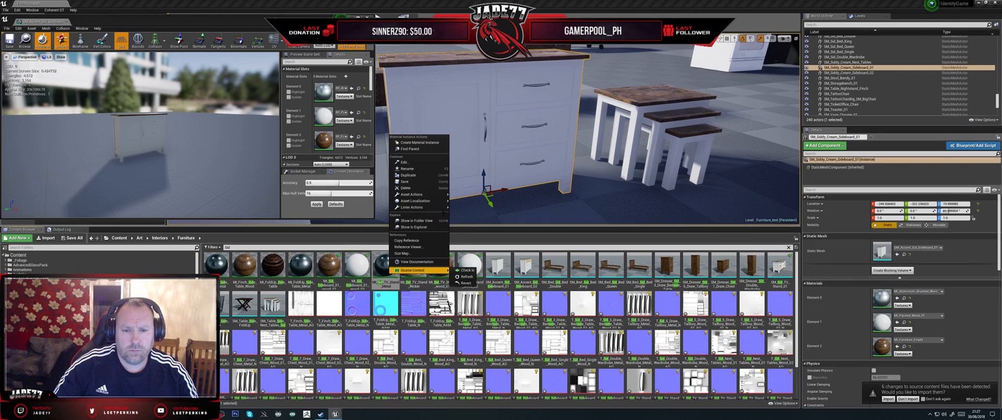
{"action": "left_click", "coordinate": [417, 192]}
{"action": "key", "text": "ctrl+v"}
{"action": "key", "text": "BackSpace"}
{"action": "type", "text": "2"}
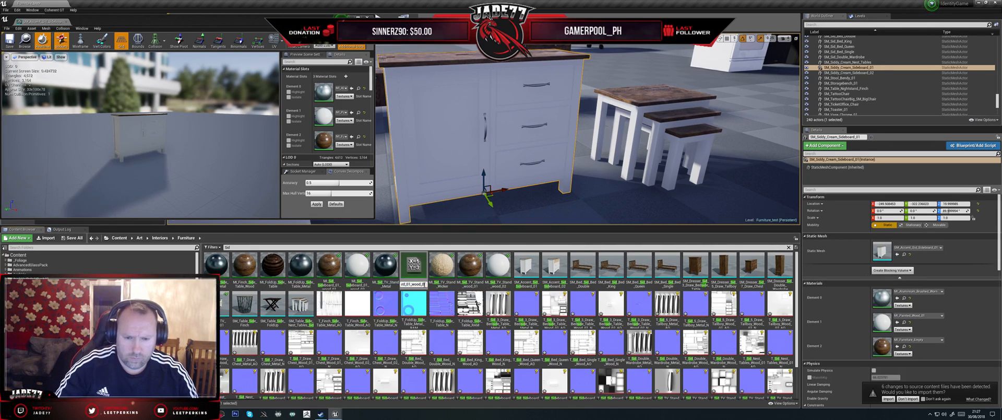
{"action": "key", "text": "BackSpace"}
{"action": "key", "text": "BackSpace"}
{"action": "key", "text": "BackSpace"}
{"action": "key", "text": "BackSpace"}
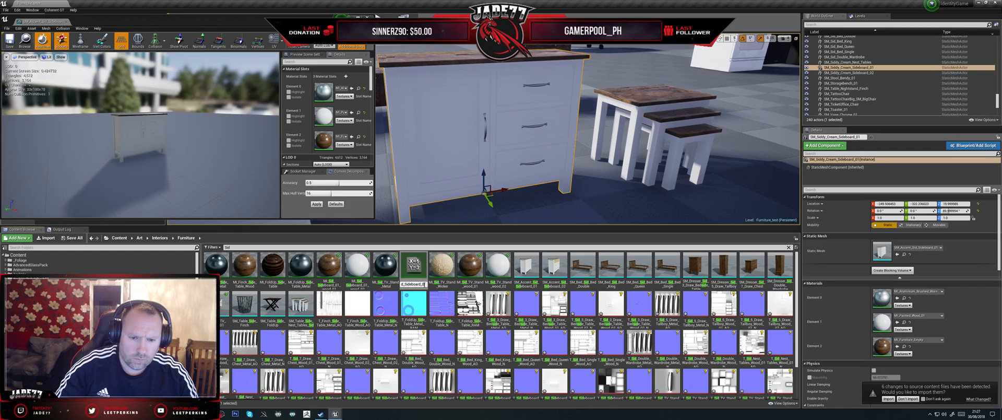
{"action": "type", "text": "Metal"}
{"action": "key", "text": "BackSpace"}
{"action": "key", "text": "BackSpace"}
{"action": "key", "text": "BackSpace"}
{"action": "key", "text": "BackSpace"}
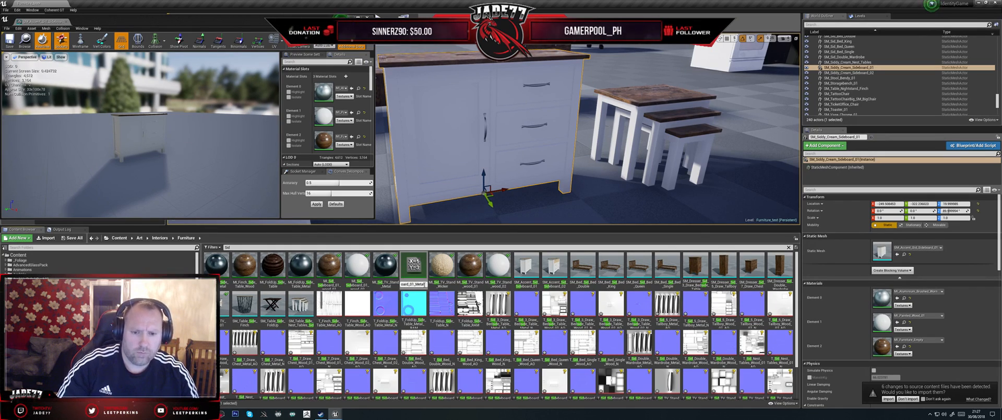
{"action": "type", "text": "01_Metal"}
{"action": "key", "text": "Return"}
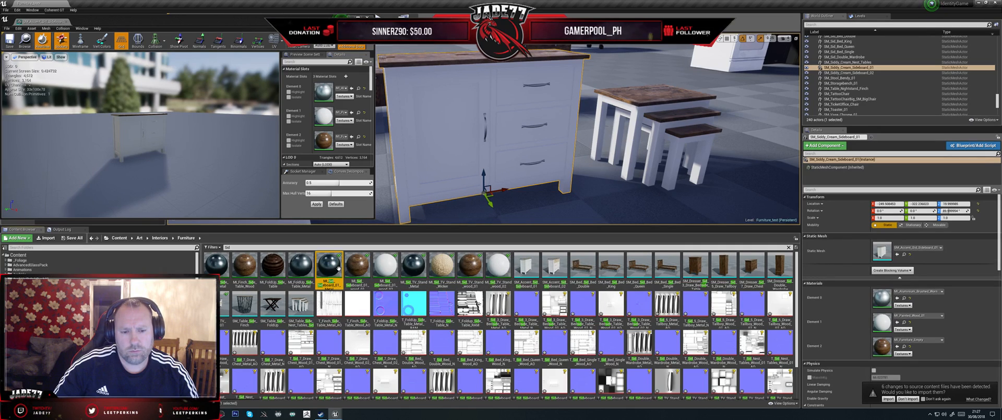
- Open the sideboard's Metal, wood_01 and wood_02 material instances for editing
{"action": "double_click", "coordinate": [338, 267]}
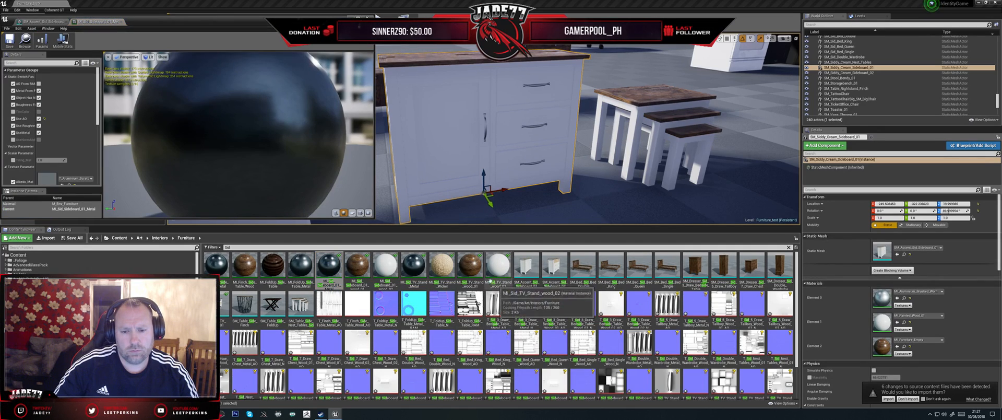
{"action": "double_click", "coordinate": [362, 264]}
{"action": "double_click", "coordinate": [385, 265]}
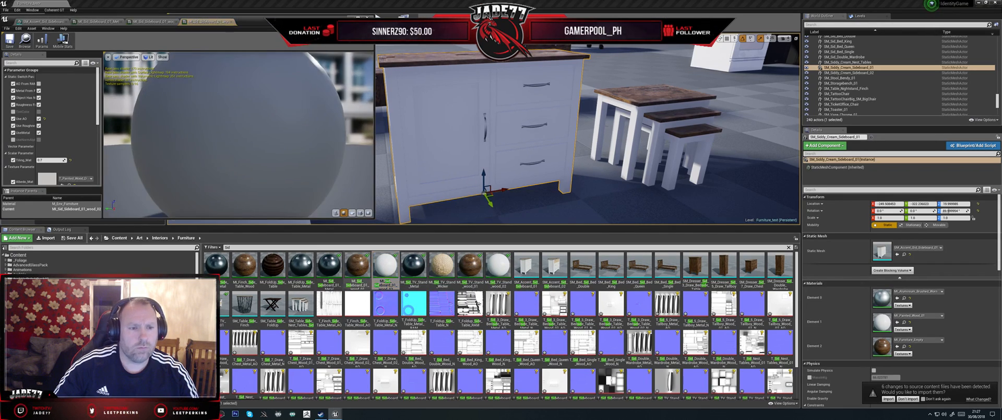
- Filter the assets by "sideboard" and assign T_Sid_Sideboard_01_Wood_02_AO to the AO parameter of the wood_02 material instance
{"action": "scroll", "coordinate": [82, 163], "scroll_direction": "down", "scroll_amount": 5}
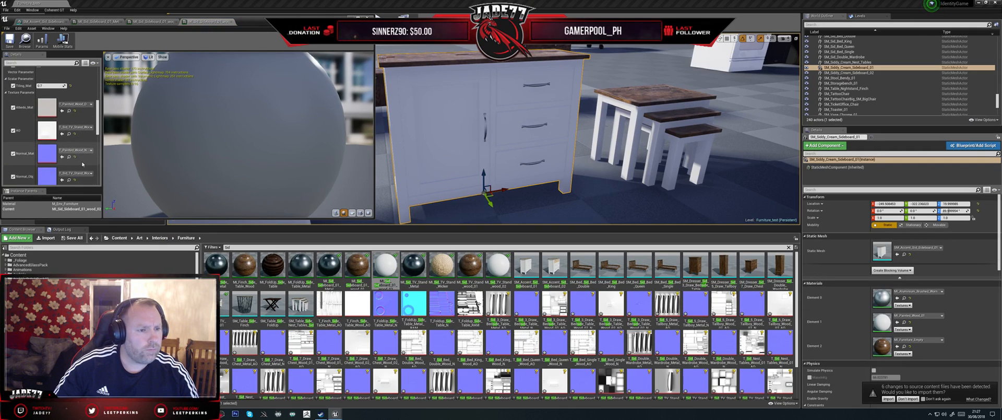
{"action": "scroll", "coordinate": [79, 141], "scroll_direction": "down", "scroll_amount": 2}
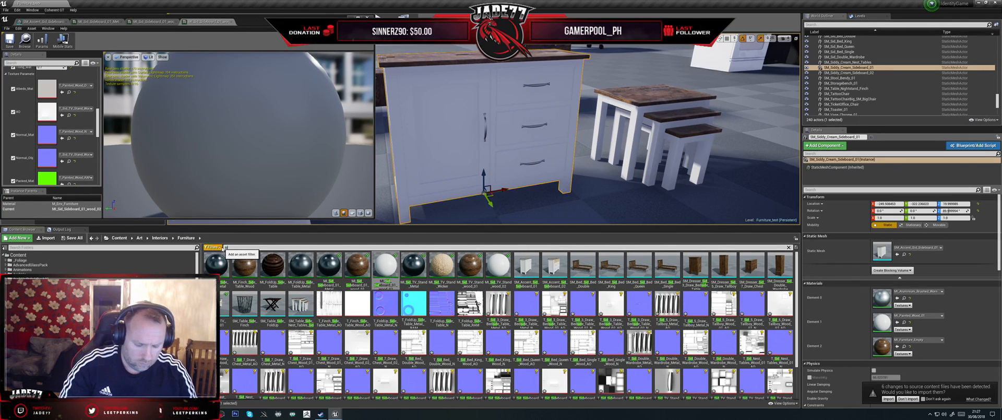
{"action": "type", "text": "eboard"}
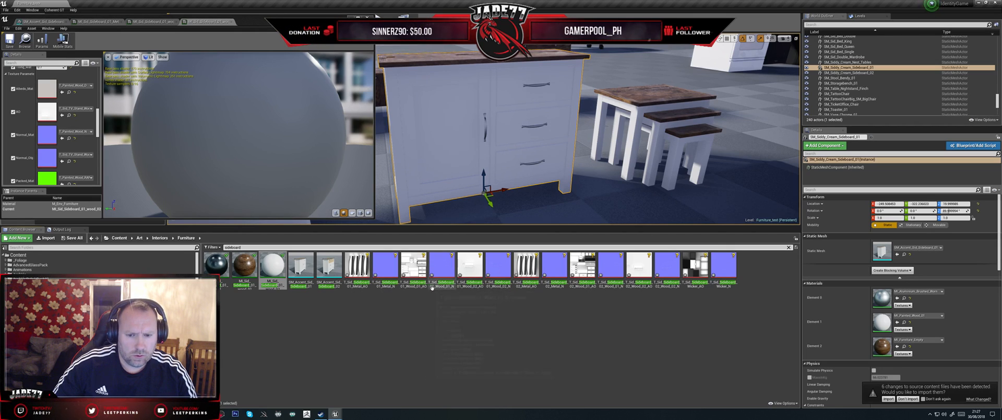
{"action": "left_click", "coordinate": [470, 265]}
{"action": "left_click_drag", "start_coordinate": [470, 265], "coordinate": [47, 112]}
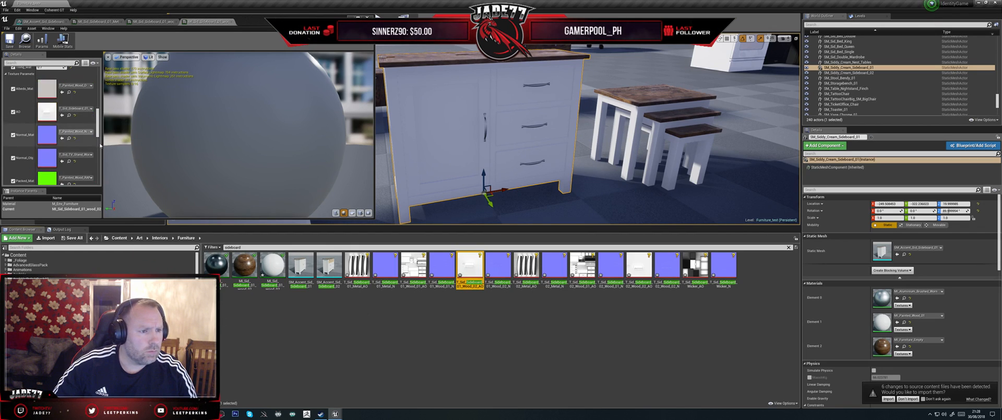
- Assign T_Sid_Sideboard_01_Wood_02_N to the Normal_Obj parameter of the wood_02 material instance and save it
{"action": "scroll", "coordinate": [101, 154], "scroll_direction": "down", "scroll_amount": 2}
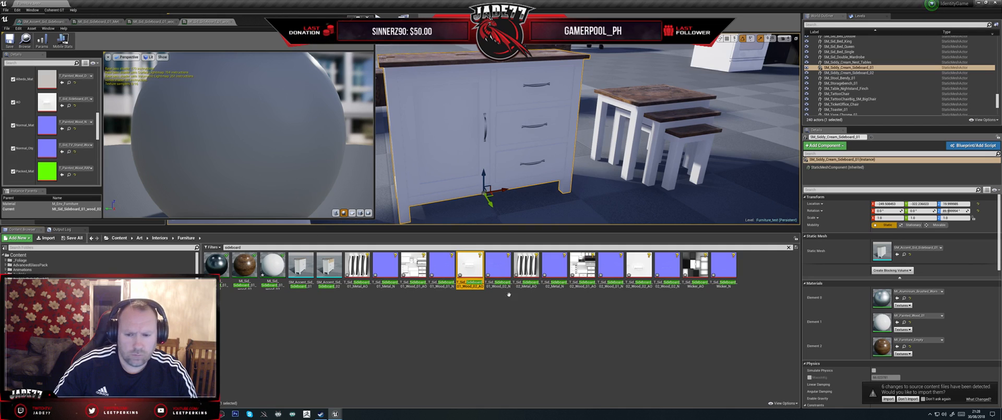
{"action": "left_click_drag", "start_coordinate": [499, 264], "coordinate": [56, 175]}
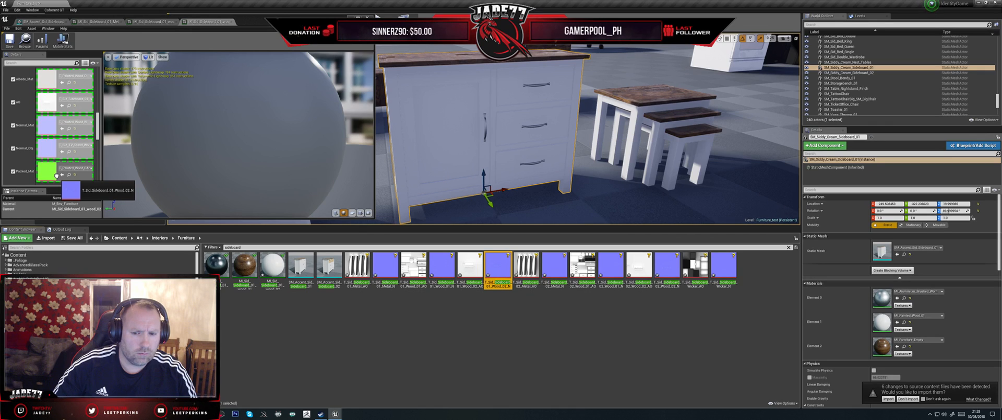
{"action": "left_click_drag", "start_coordinate": [56, 175], "coordinate": [66, 154]}
{"action": "left_click", "coordinate": [9, 40]}
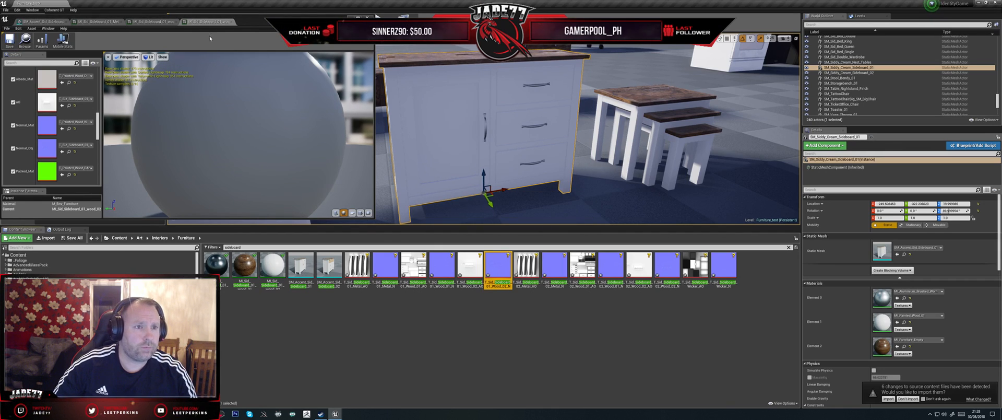
- Assign T_Sid_Sideboard_01_Wood_01_N to the Normal_Obj parameter of the sideboard's wood_01 material instance
{"action": "left_click", "coordinate": [231, 22]}
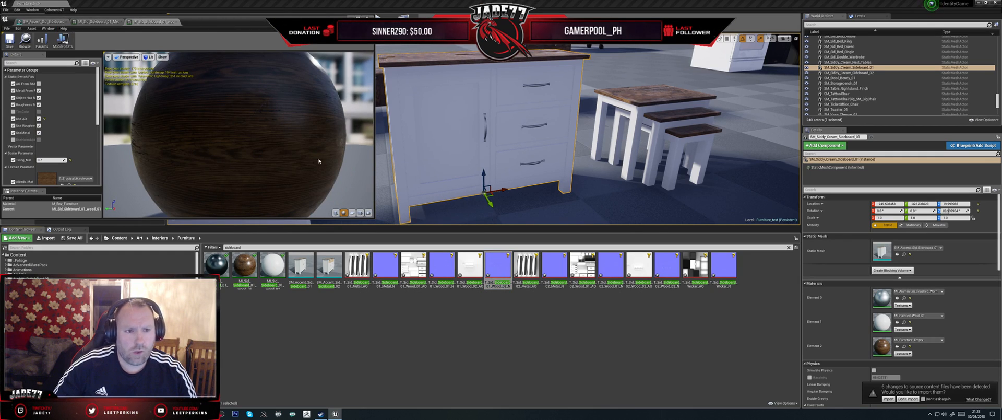
{"action": "scroll", "coordinate": [52, 149], "scroll_direction": "down", "scroll_amount": 3}
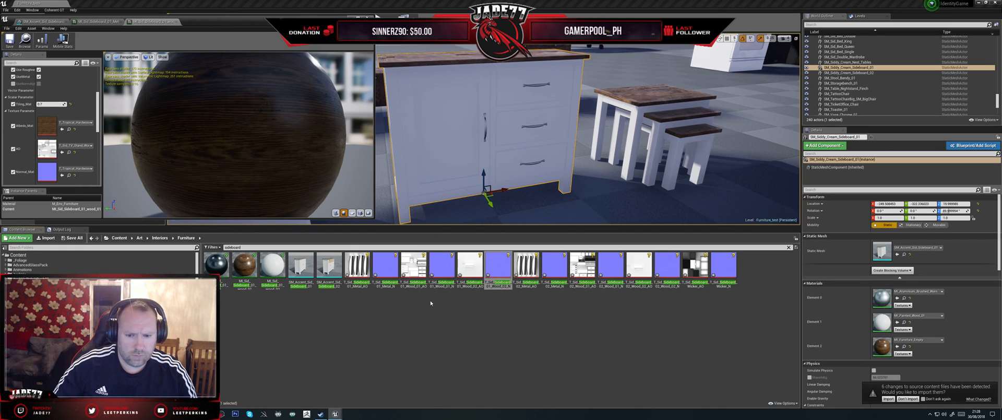
{"action": "left_click", "coordinate": [442, 265]}
{"action": "scroll", "coordinate": [81, 166], "scroll_direction": "down", "scroll_amount": 2}
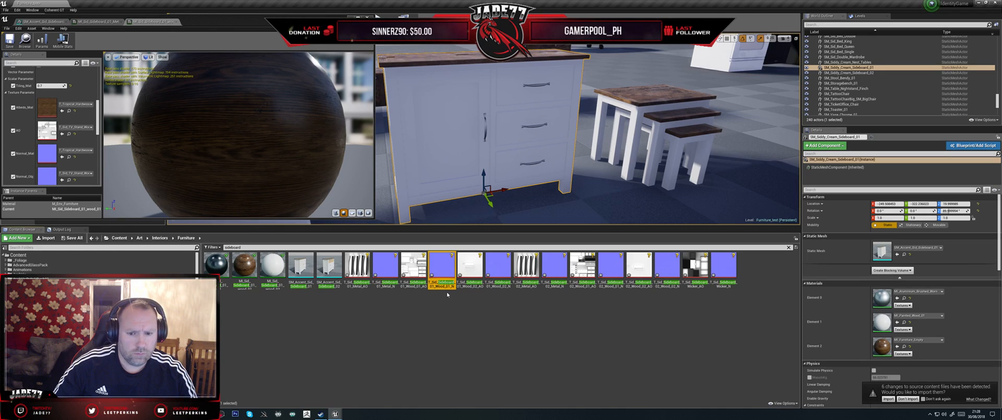
{"action": "left_click_drag", "start_coordinate": [442, 287], "coordinate": [54, 178]}
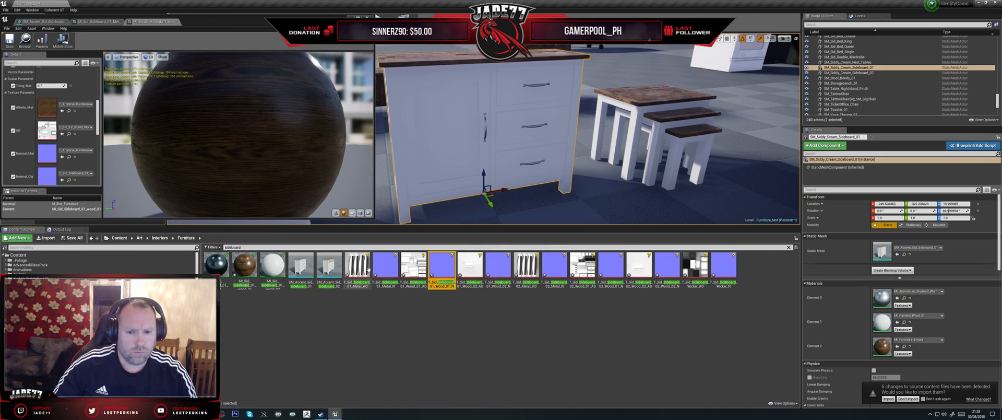
- Assign T_Sid_Sideboard_01_Wood_01_AO to the AO parameter of the wood_01 material instance, then save and close it
{"action": "left_click", "coordinate": [414, 266]}
{"action": "left_click_drag", "start_coordinate": [414, 267], "coordinate": [48, 133]}
{"action": "key", "text": "ctrl+s"}
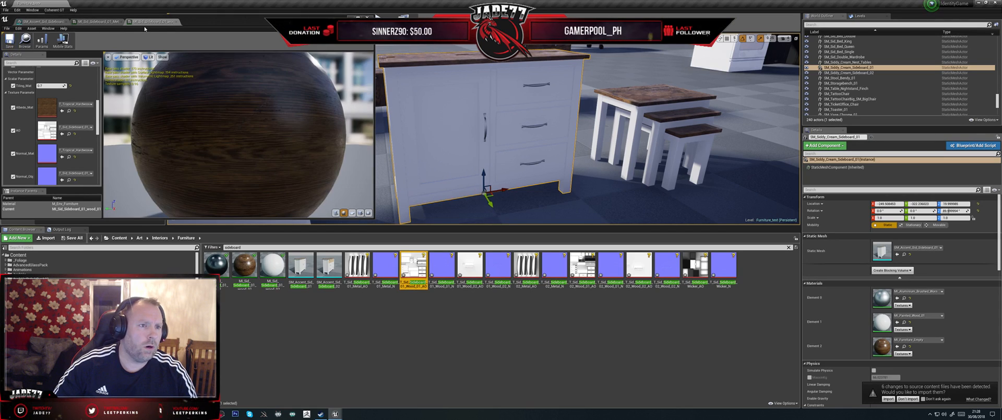
{"action": "left_click", "coordinate": [176, 23]}
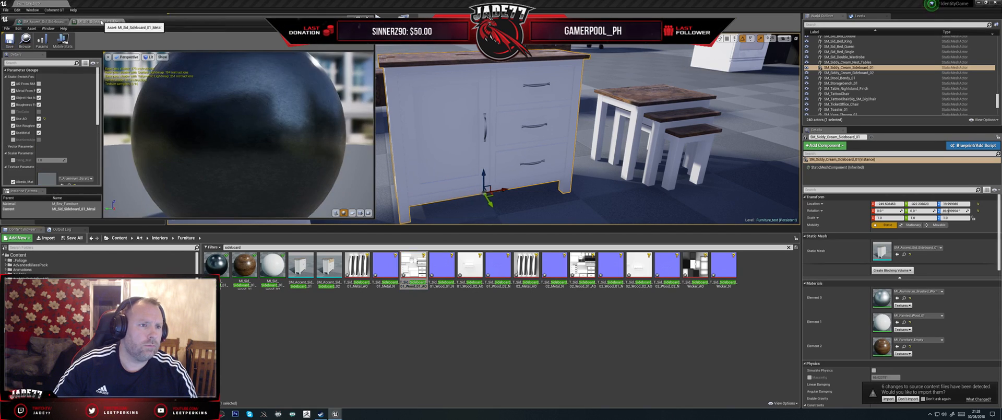
- Assign T_Sid_Sideboard_01_Metal_AO to AO and T_Sid_Sideboard_01_Metal_N to Normal_Obj in the Metal material instance, then save and close it
{"action": "scroll", "coordinate": [82, 133], "scroll_direction": "down", "scroll_amount": 5}
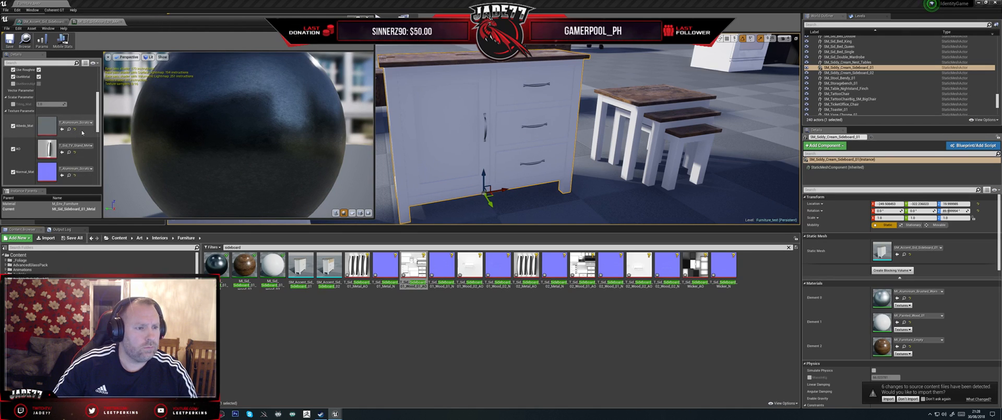
{"action": "left_click_drag", "start_coordinate": [363, 270], "coordinate": [50, 112]}
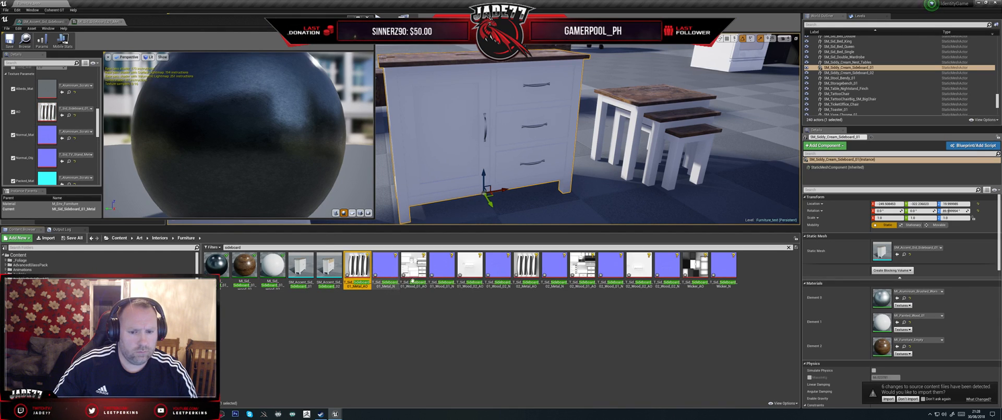
{"action": "left_click", "coordinate": [390, 267]}
{"action": "left_click_drag", "start_coordinate": [390, 267], "coordinate": [52, 159]}
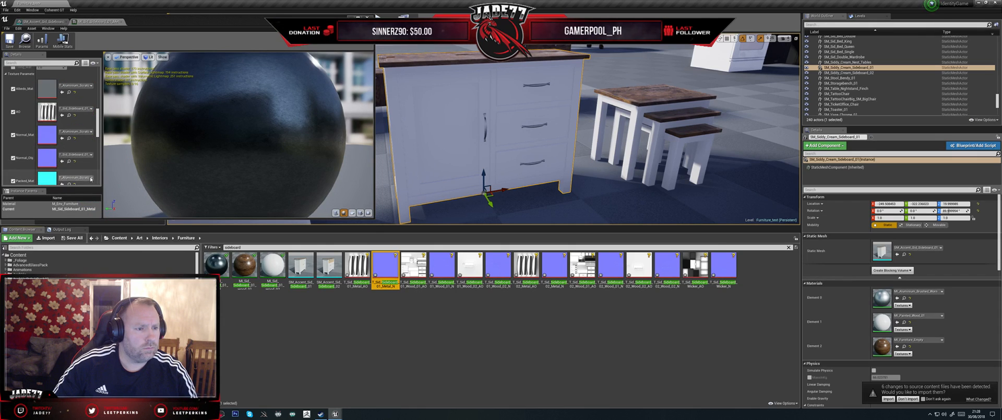
{"action": "scroll", "coordinate": [52, 124], "scroll_direction": "up", "scroll_amount": 6}
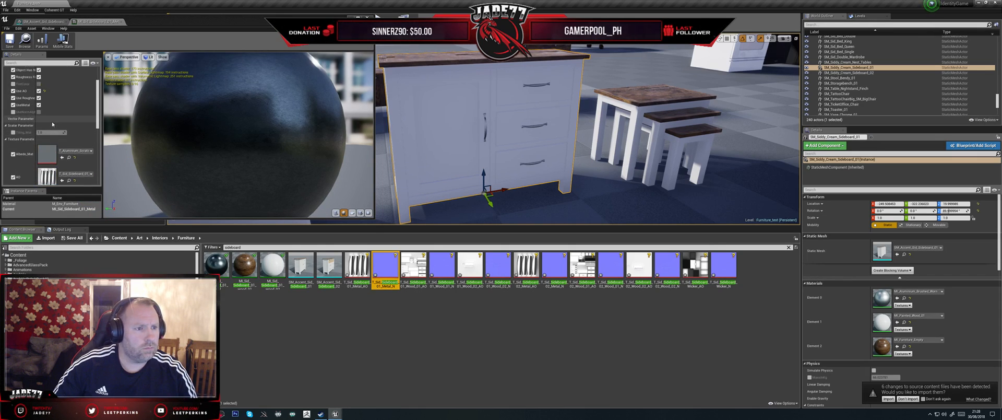
{"action": "left_click", "coordinate": [10, 39]}
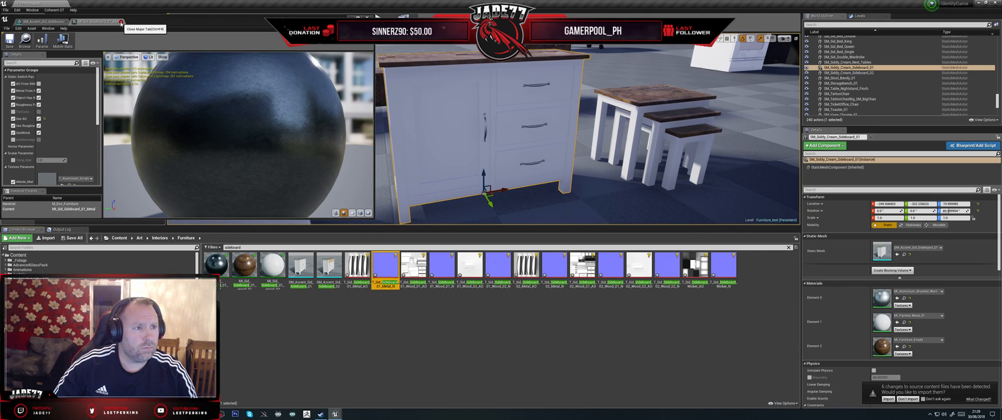
{"action": "left_click", "coordinate": [122, 22]}
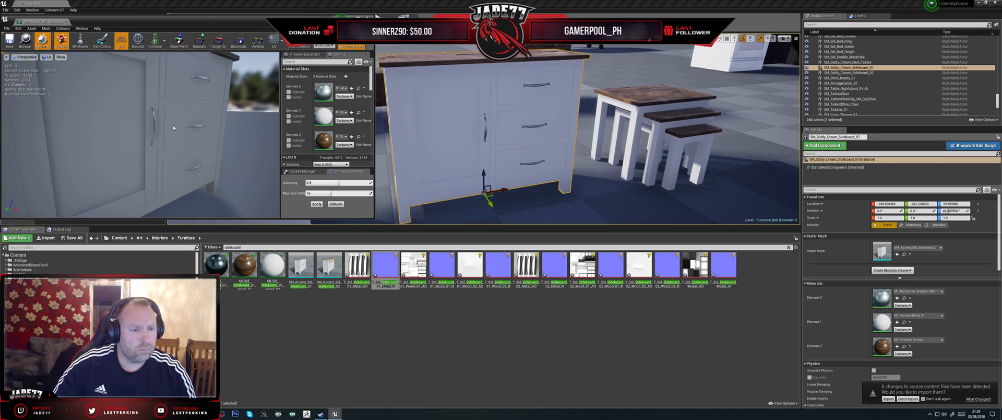
- Assign the sideboard's Metal, wood_02 and wood_01 material instances to Elements 0, 1 and 2 of the sideboard mesh
{"action": "scroll", "coordinate": [174, 126], "scroll_direction": "down", "scroll_amount": 1}
{"action": "left_click_drag", "start_coordinate": [271, 269], "coordinate": [324, 116]}
{"action": "left_click_drag", "start_coordinate": [216, 263], "coordinate": [324, 91]}
{"action": "left_click", "coordinate": [239, 153]}
{"action": "scroll", "coordinate": [216, 143], "scroll_direction": "down", "scroll_amount": 4}
{"action": "left_click_drag", "start_coordinate": [216, 143], "coordinate": [264, 173], "text": "alt"}
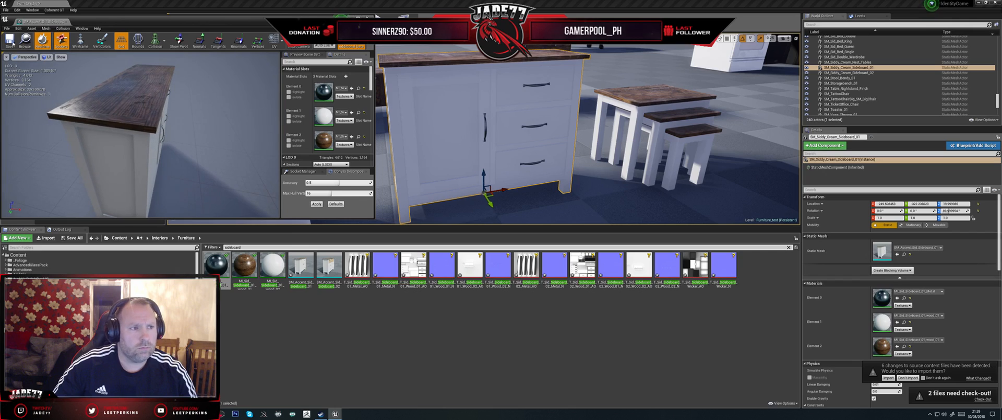
- Save the sideboard mesh, checking SM_Accent_Sid_Sideboard_01 out of source control, and close its editor
{"action": "left_click", "coordinate": [10, 40]}
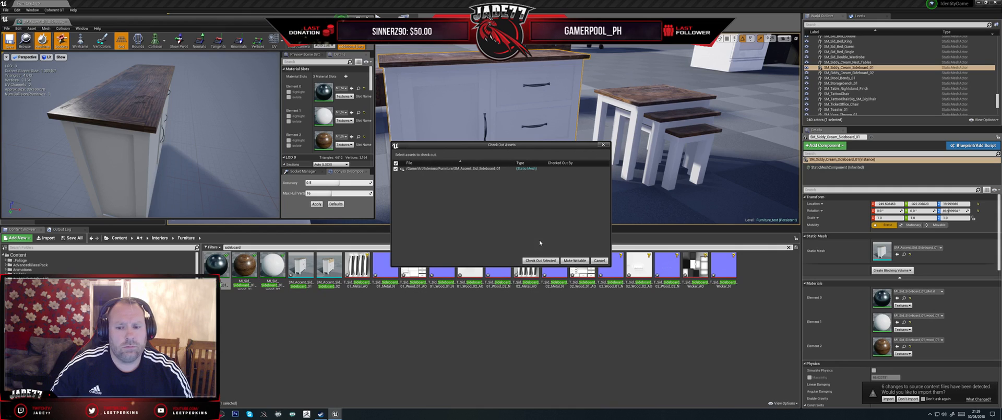
{"action": "left_click", "coordinate": [541, 260]}
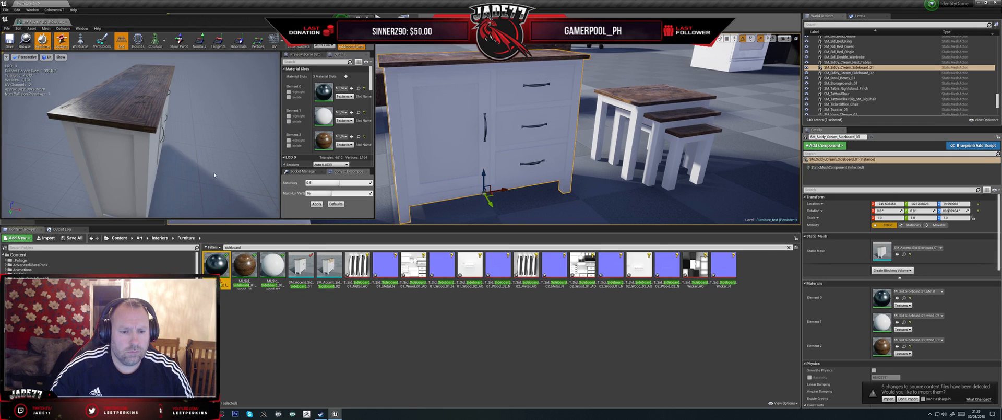
{"action": "left_click_drag", "start_coordinate": [207, 147], "coordinate": [115, 112]}
{"action": "left_click", "coordinate": [368, 18]}
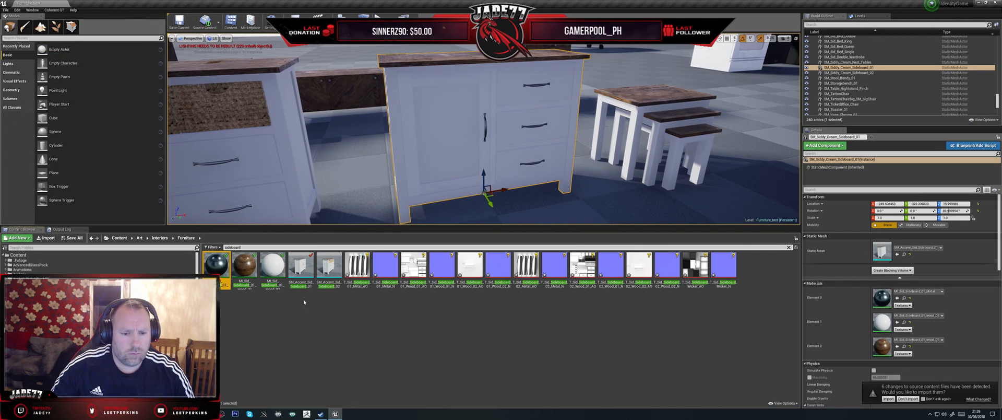
- Duplicate the three Sideboard_01 material instances and filter the Furniture folder by "Sideboard"
{"action": "left_click", "coordinate": [273, 263], "text": "shift"}
{"action": "right_click", "coordinate": [274, 267]}
{"action": "left_click", "coordinate": [293, 180]}
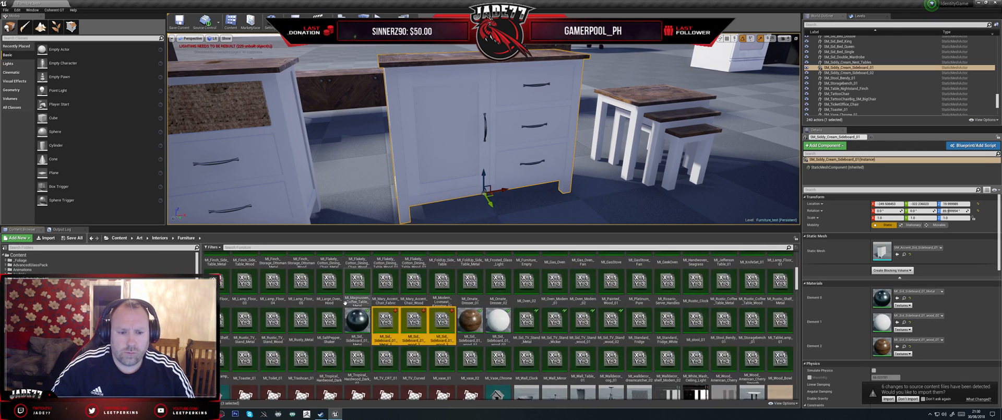
{"action": "left_click", "coordinate": [262, 249]}
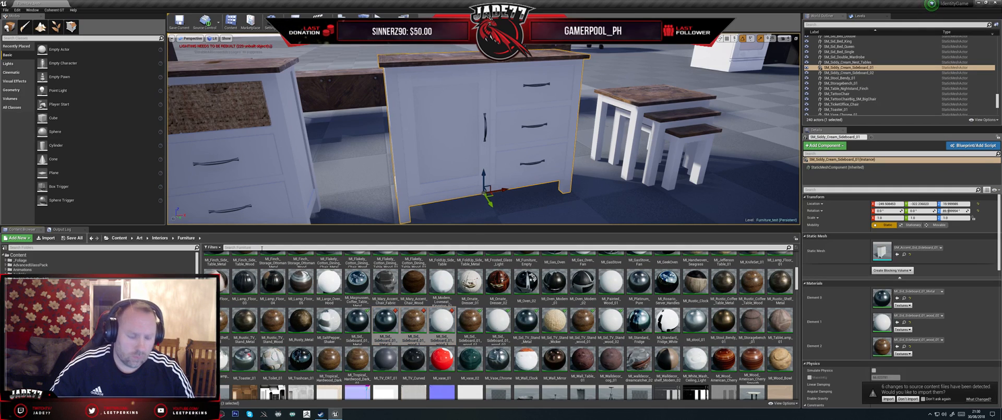
{"action": "type", "text": "Side"}
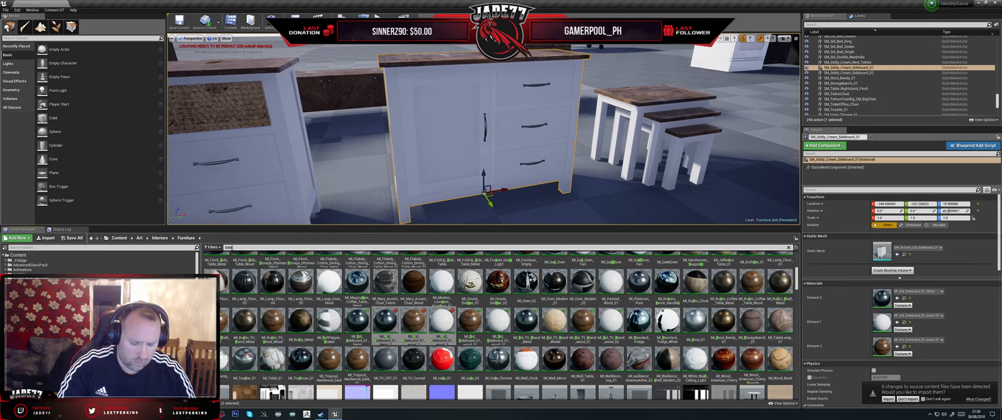
{"action": "type", "text": "board"}
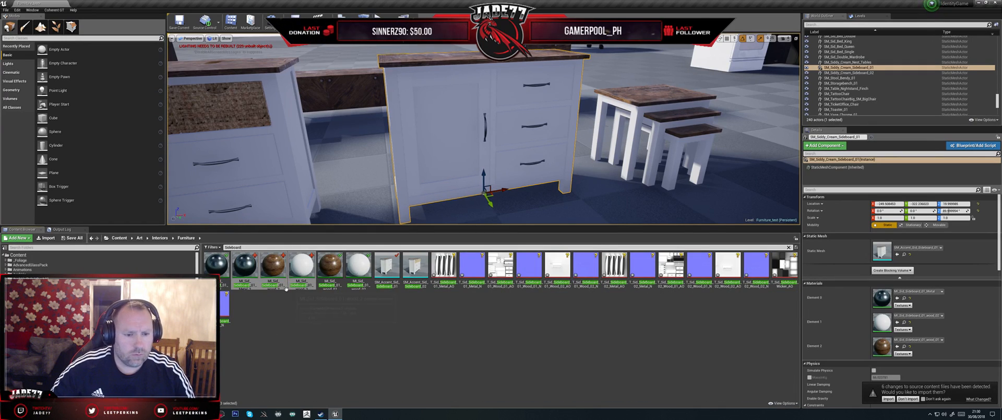
- Rename the copied metal material instance as MI_Sid_Sideboard_02_Metal
{"action": "left_click", "coordinate": [251, 287]}
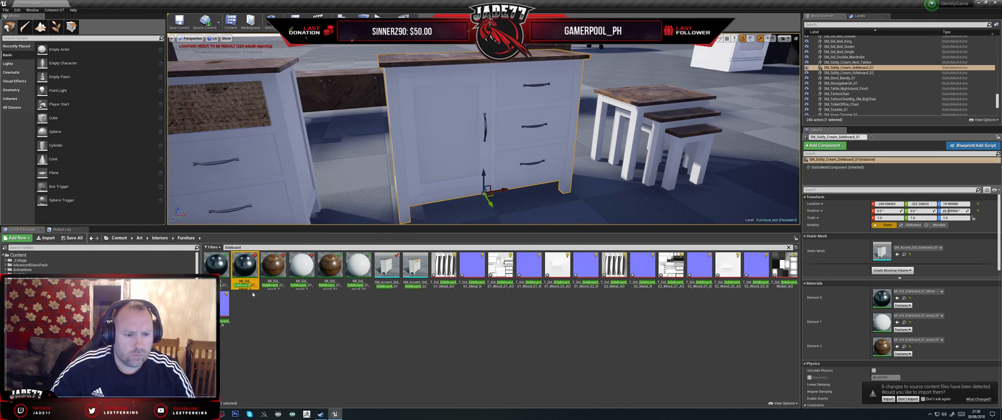
{"action": "left_click", "coordinate": [251, 285]}
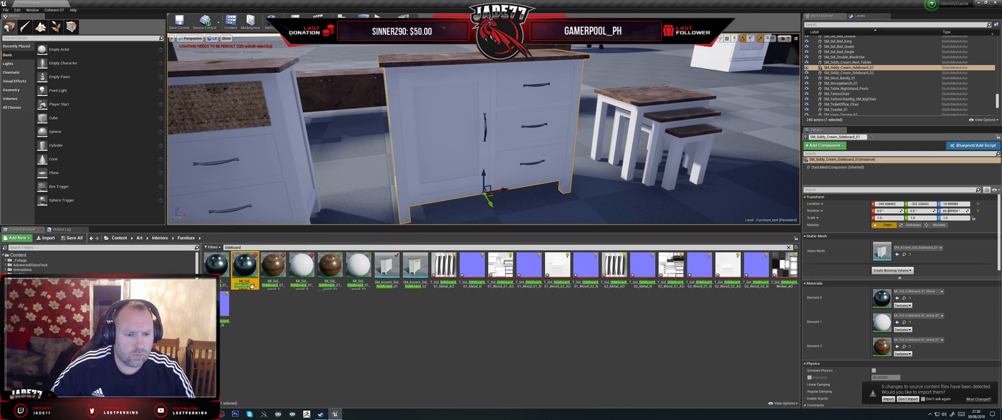
{"action": "left_click_drag", "start_coordinate": [250, 285], "coordinate": [267, 285]}
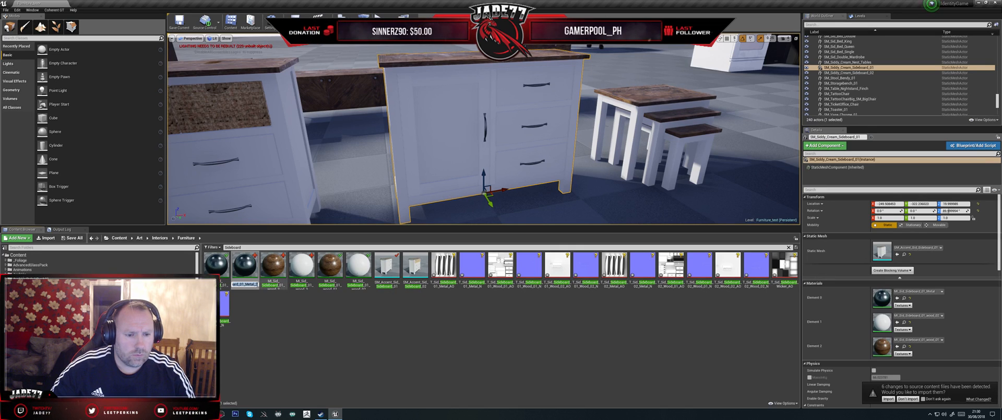
{"action": "left_click", "coordinate": [244, 285]}
{"action": "key", "text": "BackSpace"}
{"action": "type", "text": "2"}
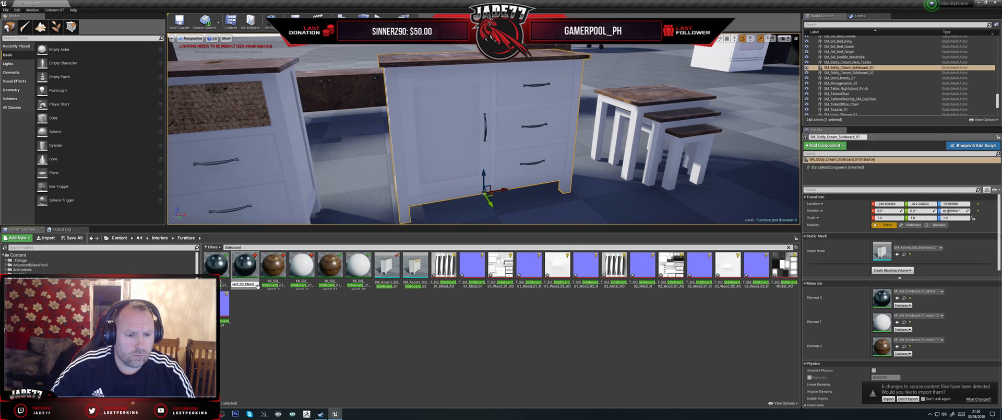
{"action": "left_click_drag", "start_coordinate": [250, 286], "coordinate": [256, 285]}
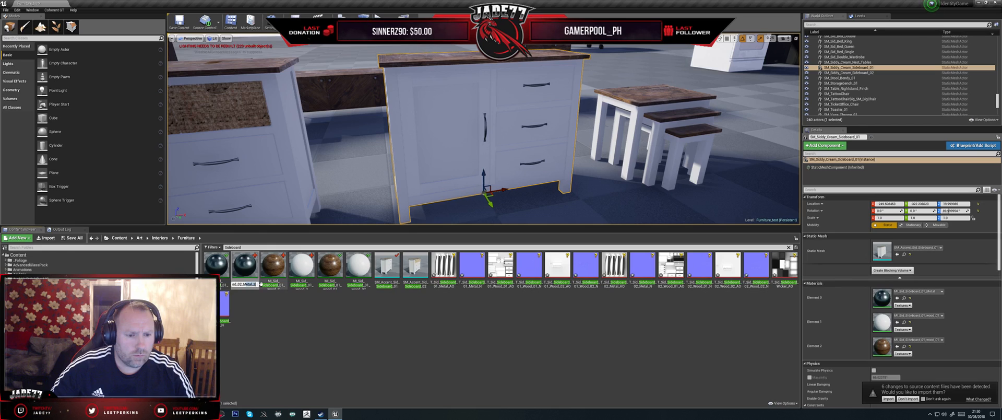
{"action": "key", "text": "BackSpace"}
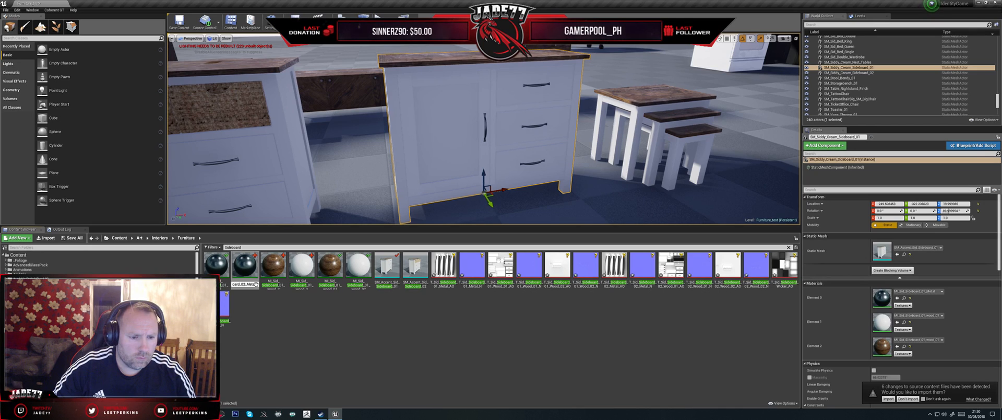
{"action": "type", "text": "l"}
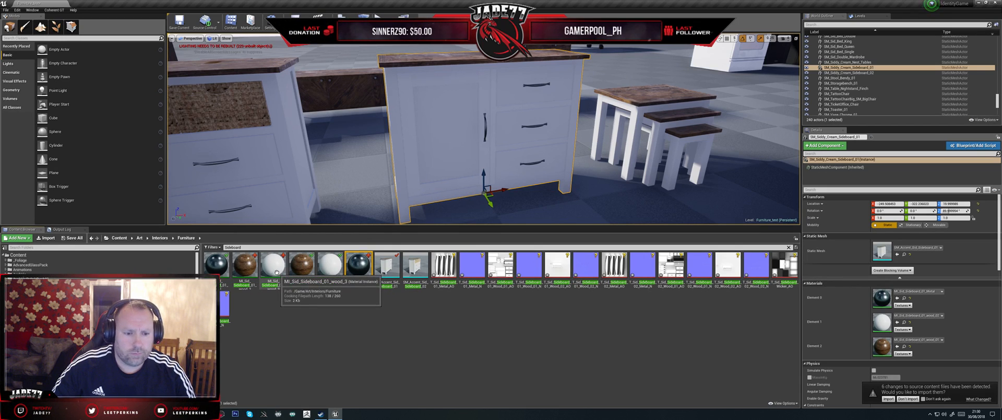
- Rename the copied white wood material instance as MI_Sid_Sideboard_02_wood_02
{"action": "left_click", "coordinate": [275, 278]}
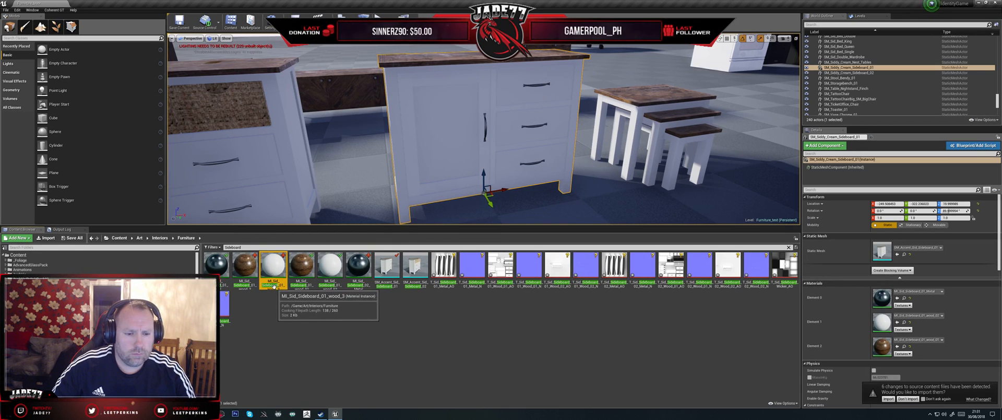
{"action": "left_click", "coordinate": [274, 285]}
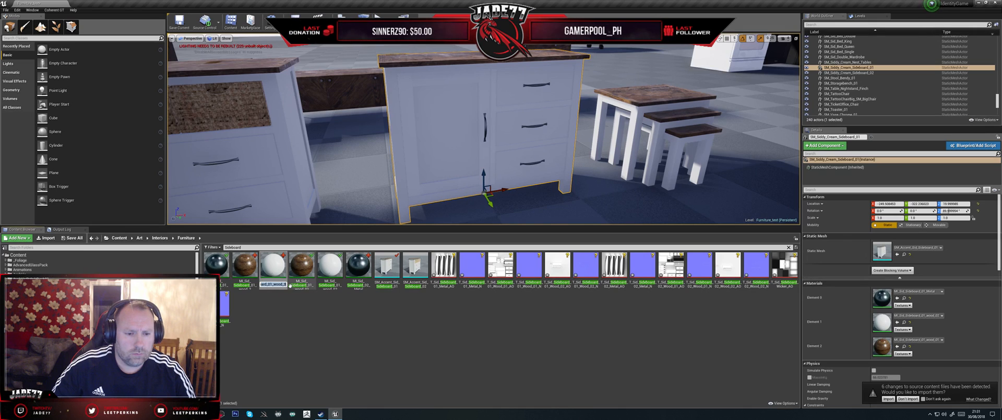
{"action": "left_click", "coordinate": [273, 284]}
{"action": "key", "text": "BackSpace"}
{"action": "type", "text": "2"}
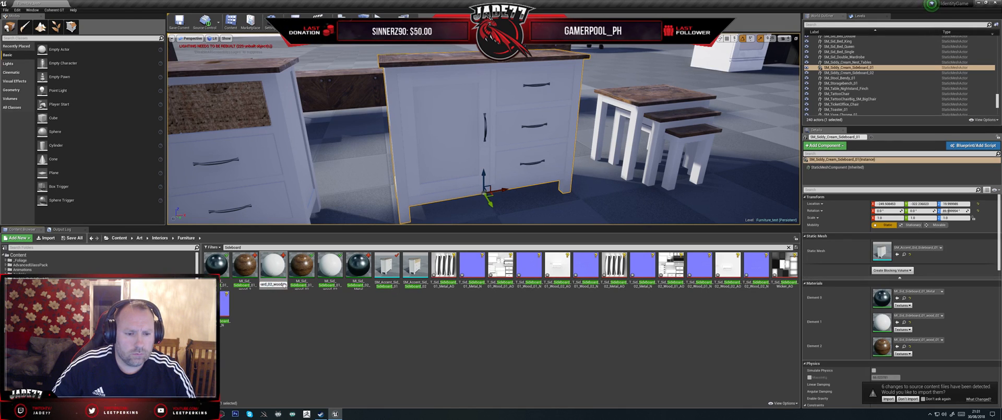
{"action": "left_click_drag", "start_coordinate": [286, 285], "coordinate": [283, 284]}
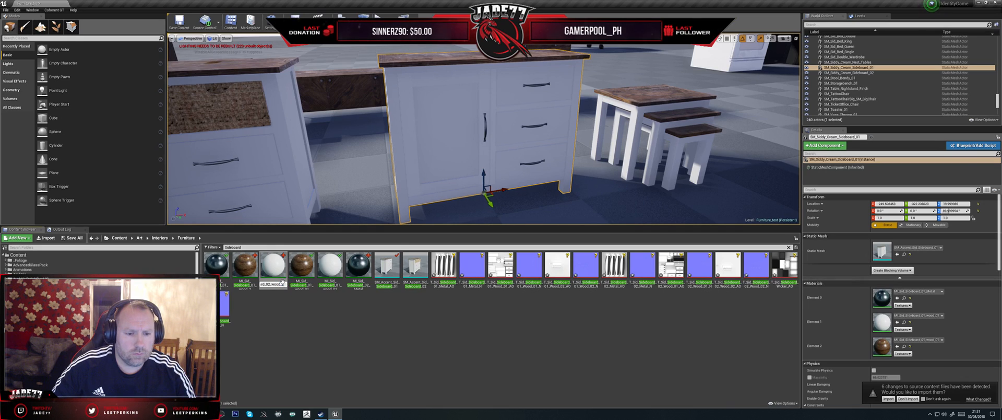
{"action": "type", "text": "02"}
{"action": "key", "text": "Return"}
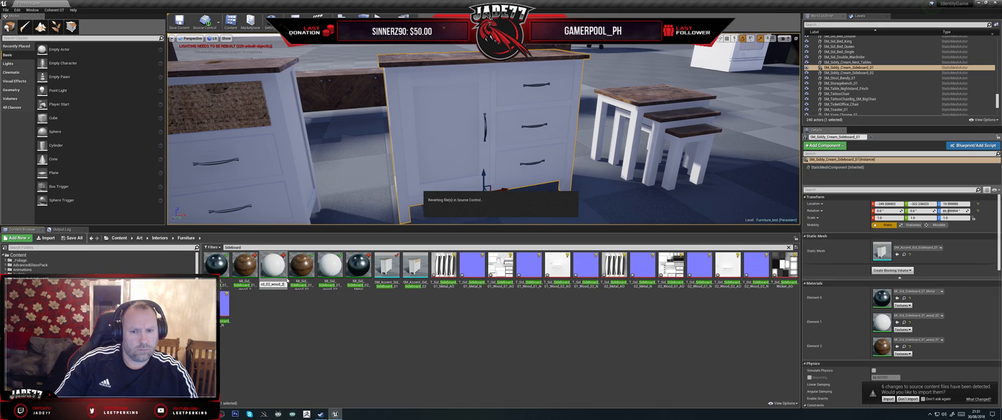
- Rename the copied brown wood material instance, changing its sideboard number to 02 and giving it a unique wood number
{"action": "left_click", "coordinate": [249, 284]}
{"action": "left_click", "coordinate": [249, 285]}
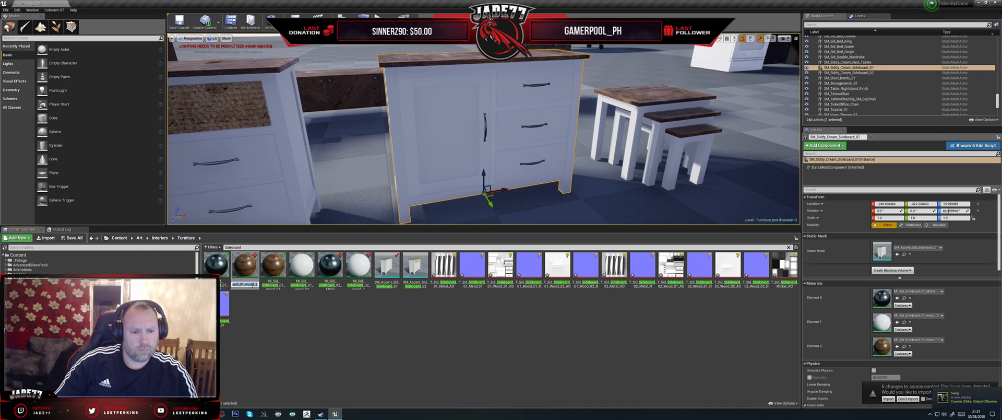
{"action": "key", "text": "Right"}
{"action": "key", "text": "BackSpace"}
{"action": "type", "text": "2"}
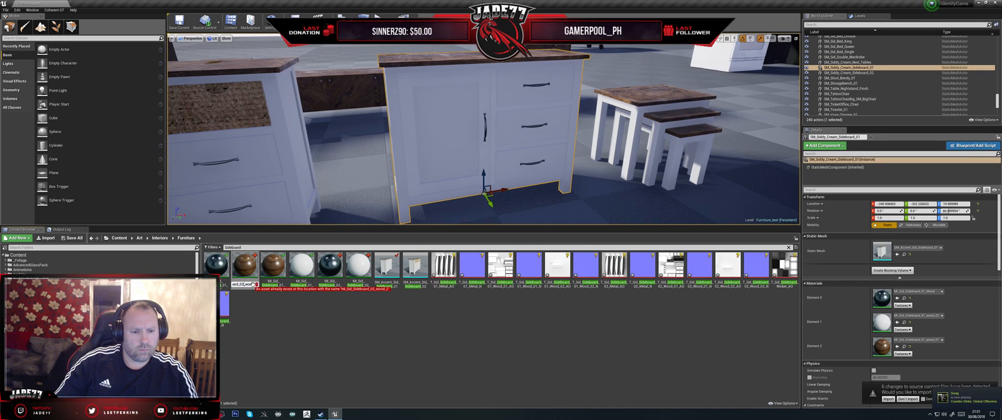
{"action": "key", "text": "BackSpace"}
{"action": "type", "text": "N"}
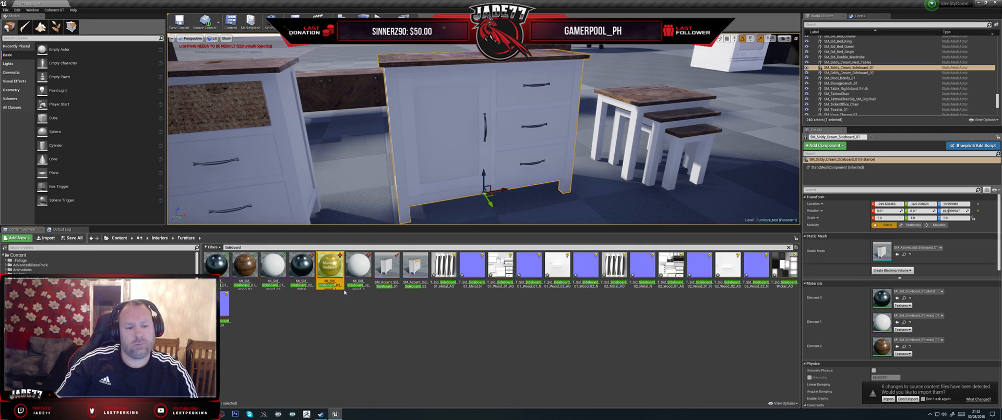
- Open the three Sideboard_02 material instances and assign T_Sid_Sideboard_02_Wood_02_AO as the white wood instance's AO texture
{"action": "double_click", "coordinate": [308, 263]}
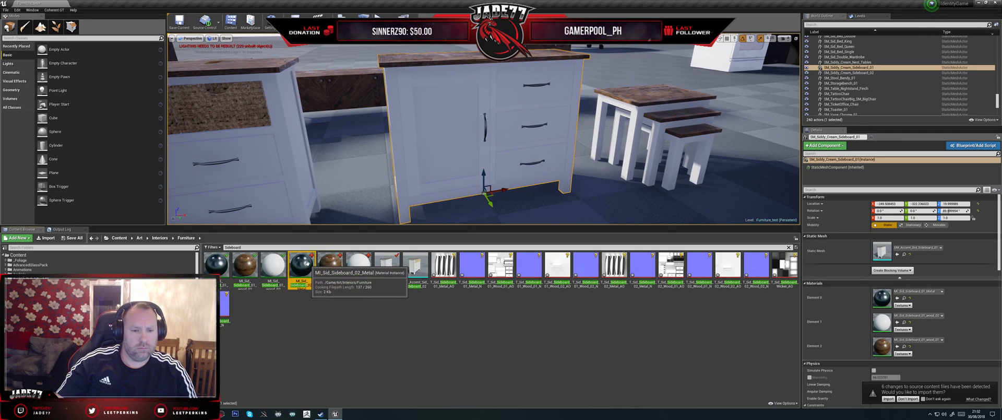
{"action": "double_click", "coordinate": [330, 264]}
{"action": "double_click", "coordinate": [359, 264]}
{"action": "scroll", "coordinate": [78, 131], "scroll_direction": "down", "scroll_amount": 5}
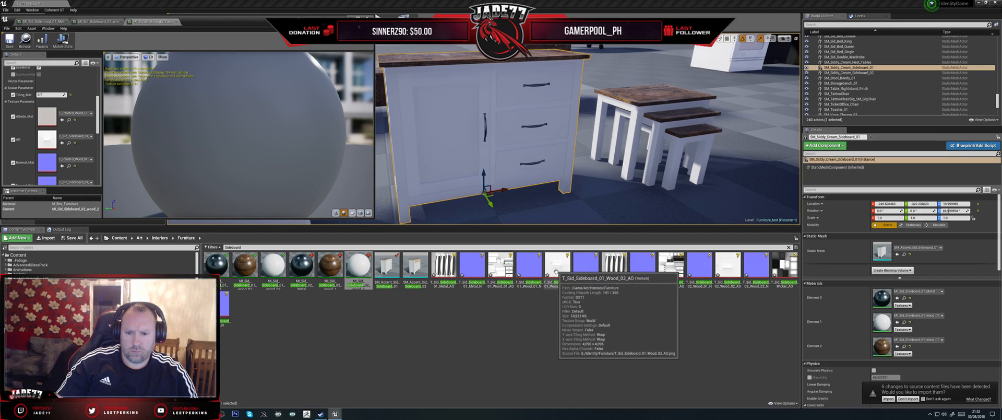
{"action": "left_click", "coordinate": [730, 268]}
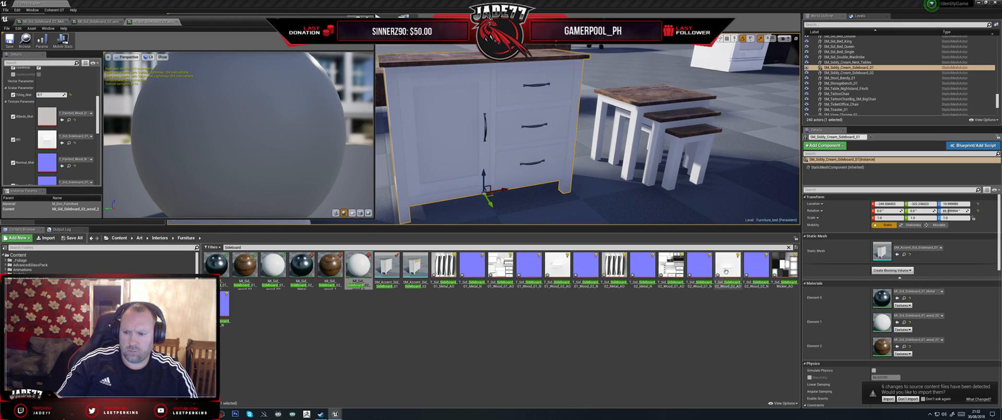
{"action": "left_click", "coordinate": [61, 142]}
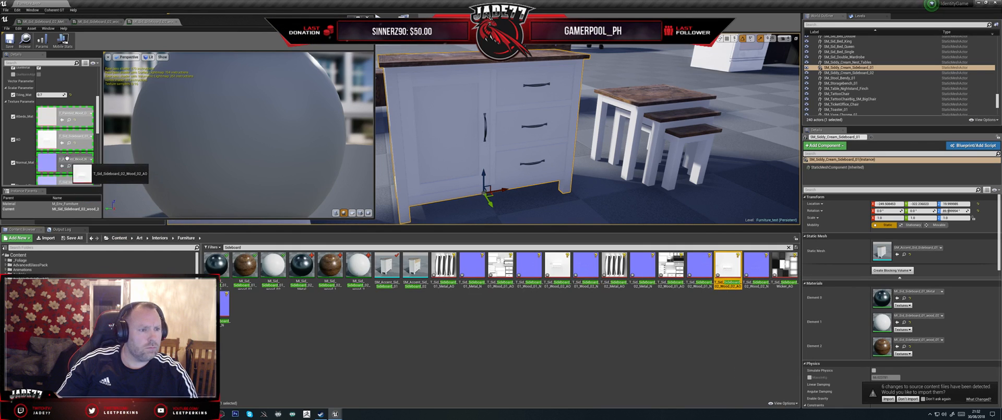
- Assign T_Sid_Sideboard_02_Wood_02_N as the white wood instance's object normal texture and save the instance
{"action": "scroll", "coordinate": [61, 166], "scroll_direction": "down", "scroll_amount": 3}
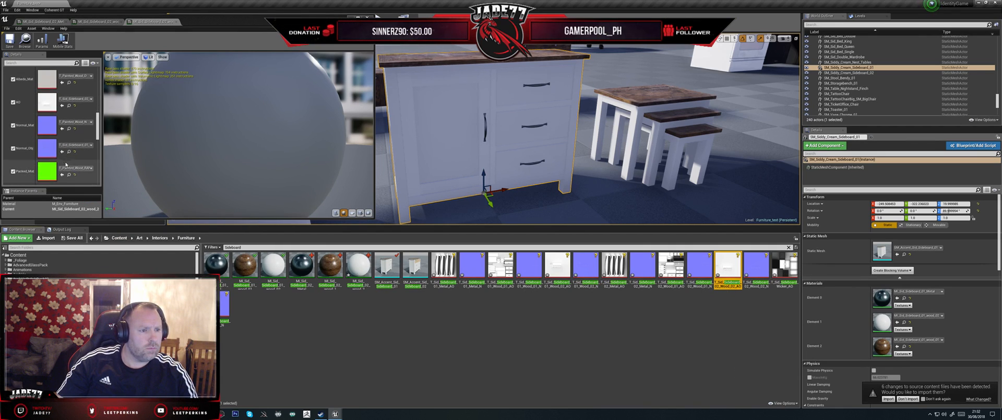
{"action": "left_click", "coordinate": [757, 267]}
{"action": "left_click_drag", "start_coordinate": [774, 285], "coordinate": [130, 168]}
{"action": "scroll", "coordinate": [94, 147], "scroll_direction": "up", "scroll_amount": 3}
{"action": "left_click", "coordinate": [9, 44]}
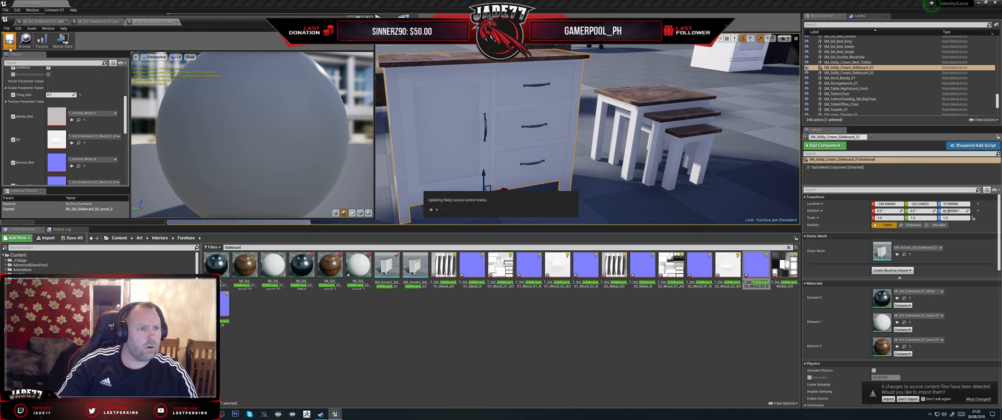
- Assign T_Sid_Sideboard_02_Wood_01_AO and T_Sid_Sideboard_02_Wood_01_N as the brown wood instance's AO and object normal textures, and save it
{"action": "left_click", "coordinate": [92, 23]}
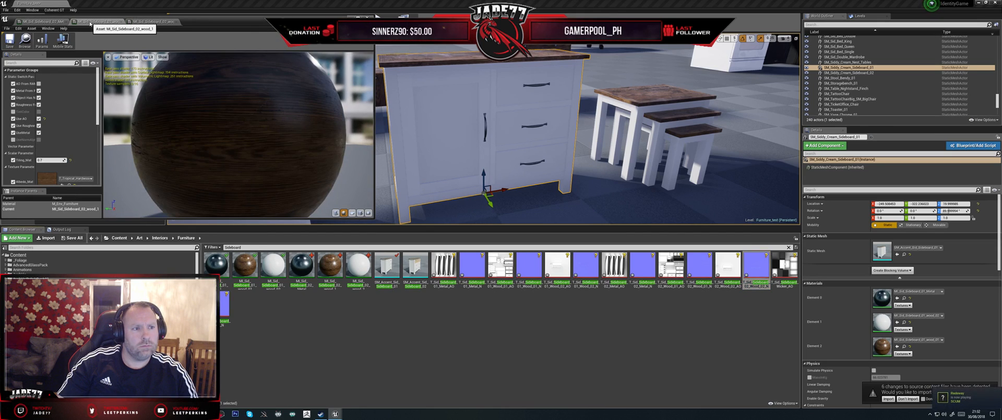
{"action": "scroll", "coordinate": [63, 131], "scroll_direction": "down", "scroll_amount": 5}
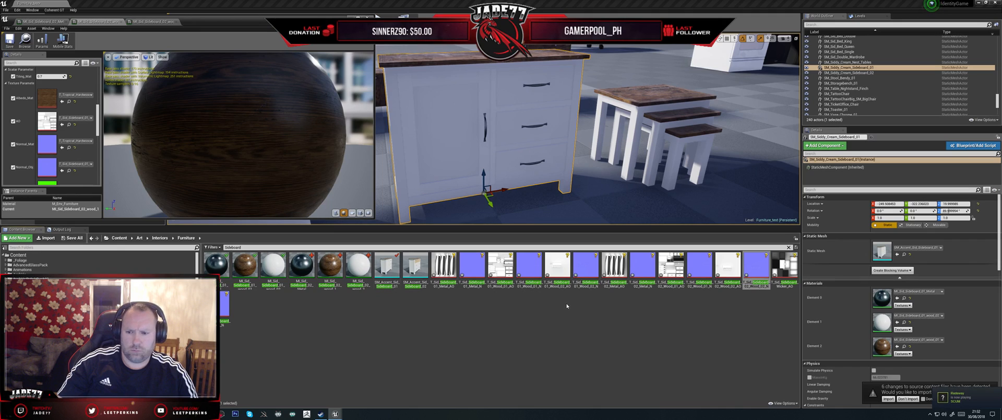
{"action": "left_click_drag", "start_coordinate": [669, 284], "coordinate": [46, 121]}
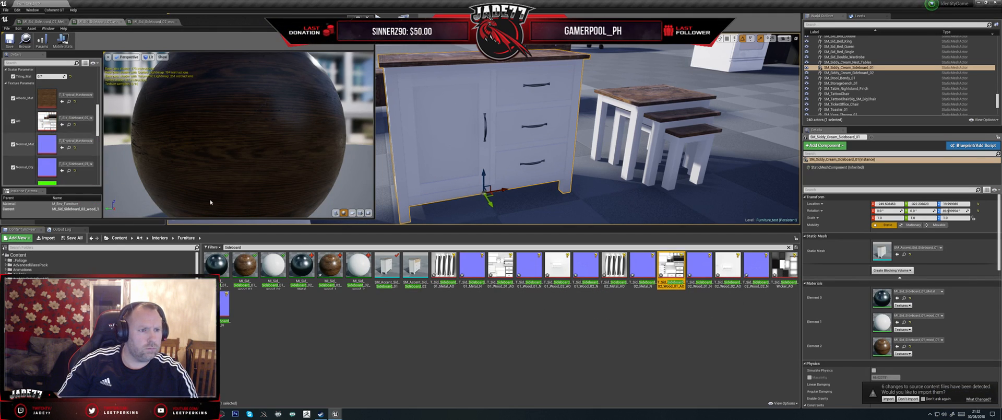
{"action": "left_click", "coordinate": [699, 266]}
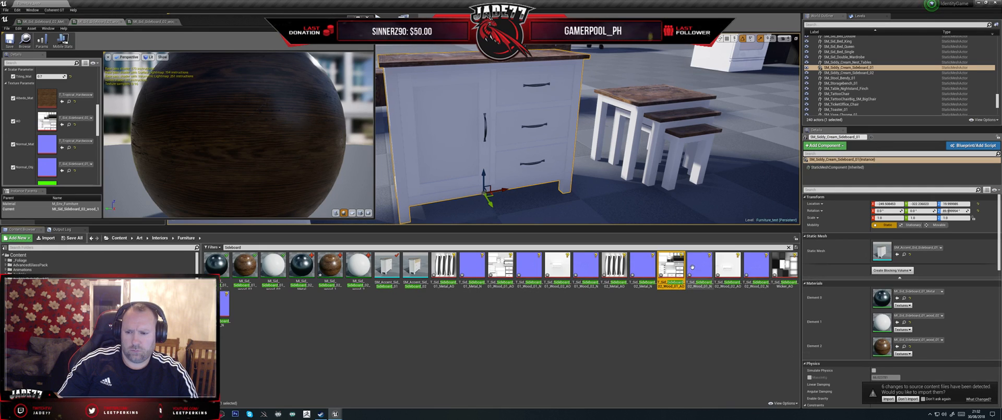
{"action": "left_click_drag", "start_coordinate": [700, 266], "coordinate": [47, 167]}
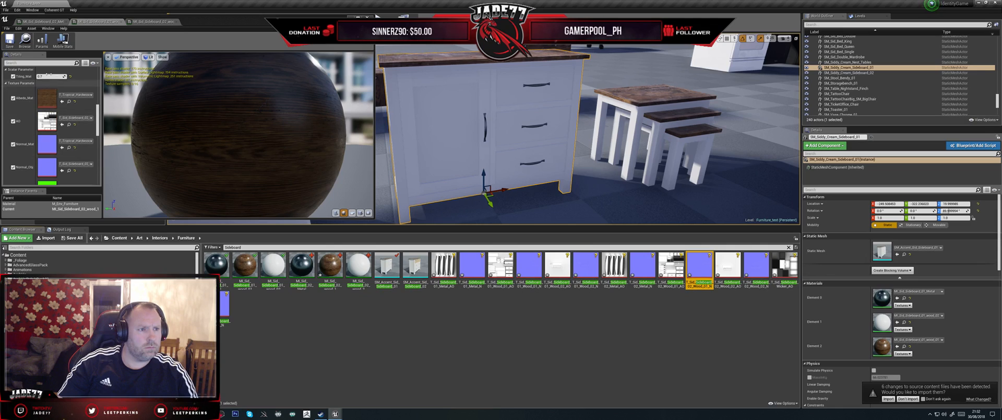
{"action": "left_click", "coordinate": [10, 40]}
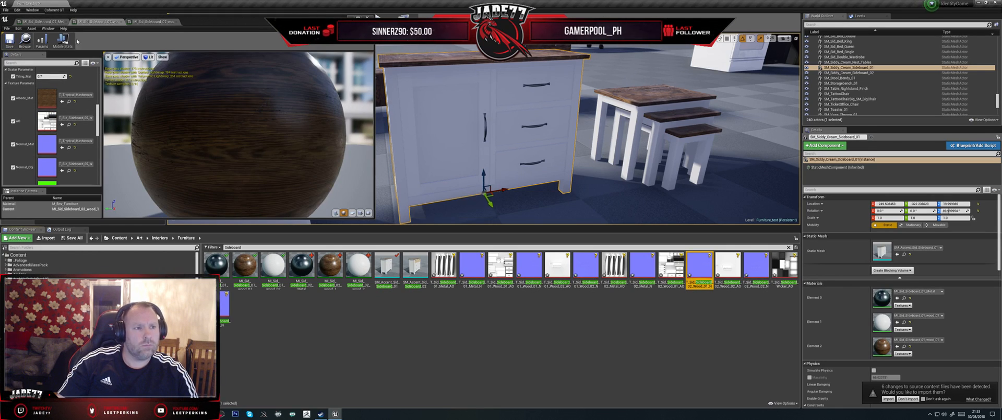
- Assign the T_Sid_Sideboard_02_Metal normal and AO textures to the Sideboard_02 metal instance's object normal and AO slots, and save it
{"action": "left_click", "coordinate": [39, 22]}
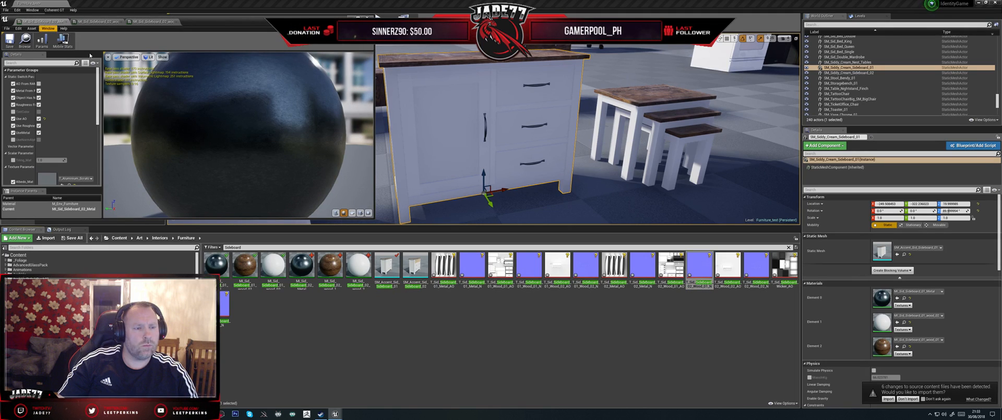
{"action": "scroll", "coordinate": [75, 131], "scroll_direction": "down", "scroll_amount": 5}
{"action": "scroll", "coordinate": [76, 131], "scroll_direction": "down", "scroll_amount": 2}
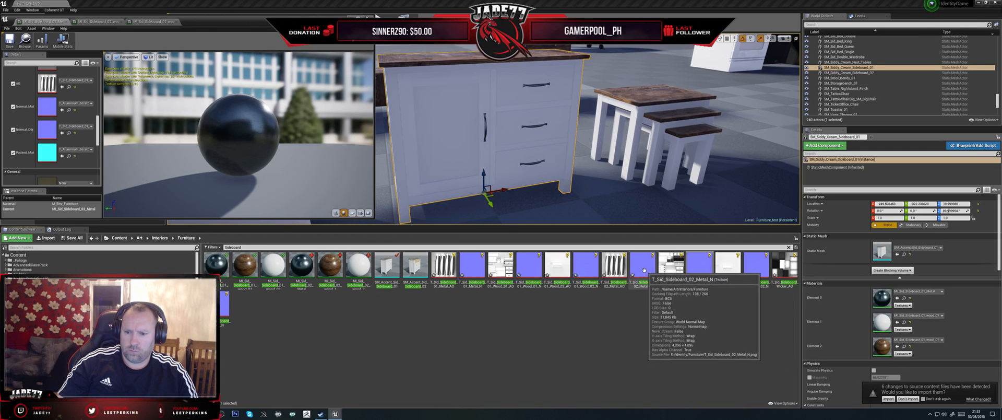
{"action": "left_click_drag", "start_coordinate": [646, 267], "coordinate": [42, 131]}
{"action": "left_click", "coordinate": [615, 269]}
{"action": "left_click_drag", "start_coordinate": [617, 281], "coordinate": [49, 90]}
{"action": "left_click", "coordinate": [9, 39]}
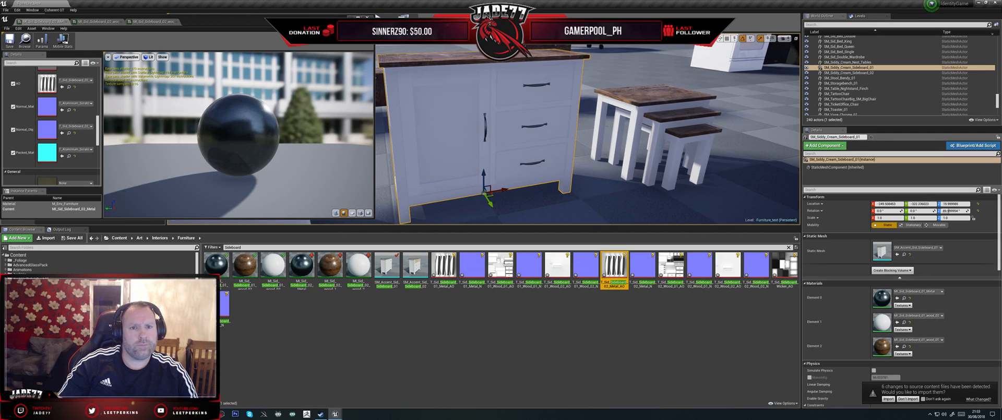
- Open the SM_Accent_Sid_Sideboard_02 static mesh for editing and bring both cream sideboards into view in the level
{"action": "left_click", "coordinate": [509, 142]}
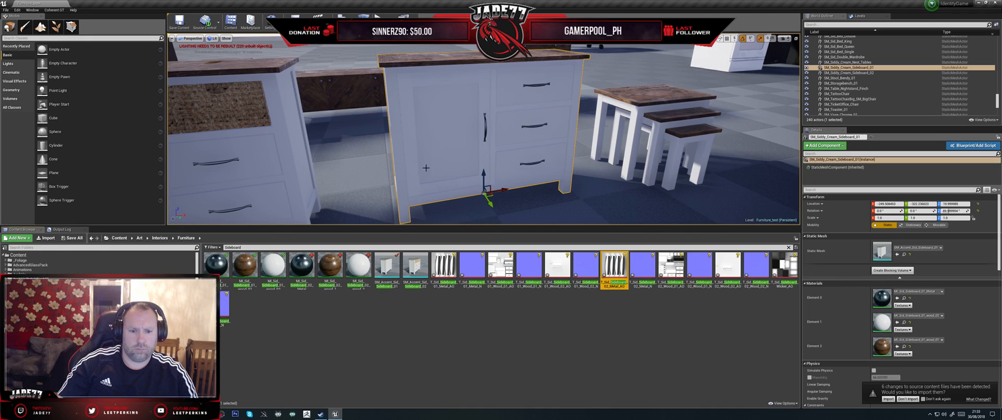
{"action": "double_click", "coordinate": [412, 268]}
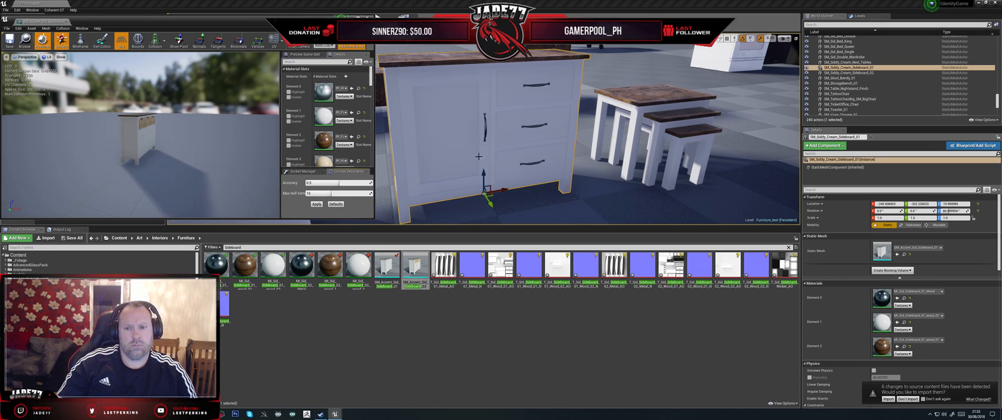
{"action": "scroll", "coordinate": [490, 140], "scroll_direction": "down", "scroll_amount": 6}
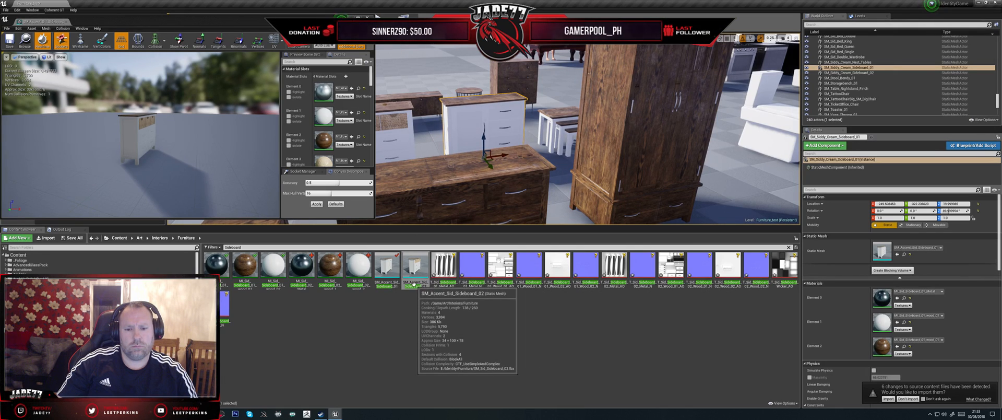
{"action": "right_click", "coordinate": [447, 301]}
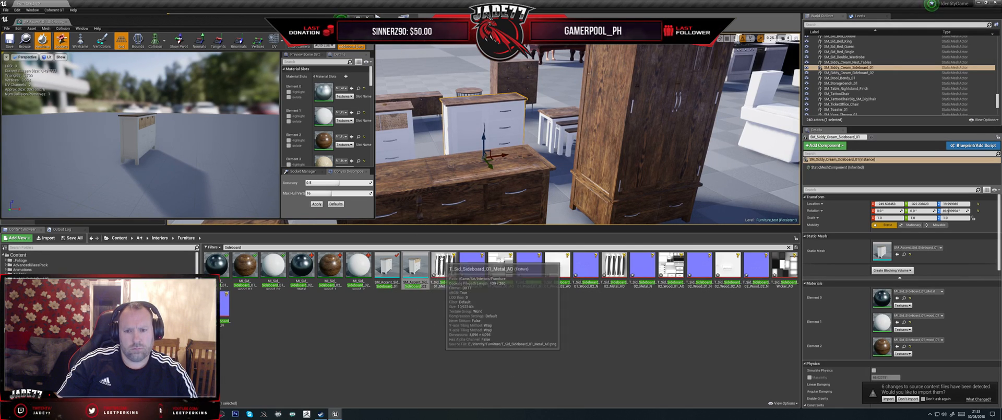
{"action": "left_click", "coordinate": [450, 192]}
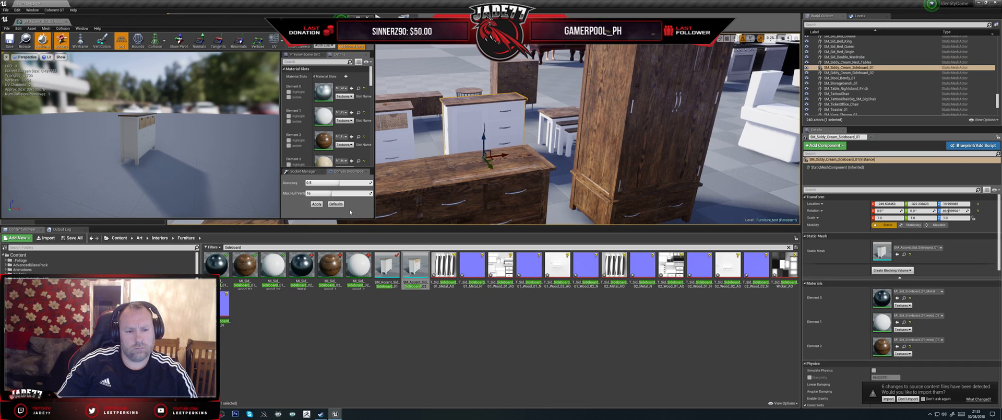
{"action": "left_click_drag", "start_coordinate": [484, 167], "coordinate": [621, 168], "text": "alt"}
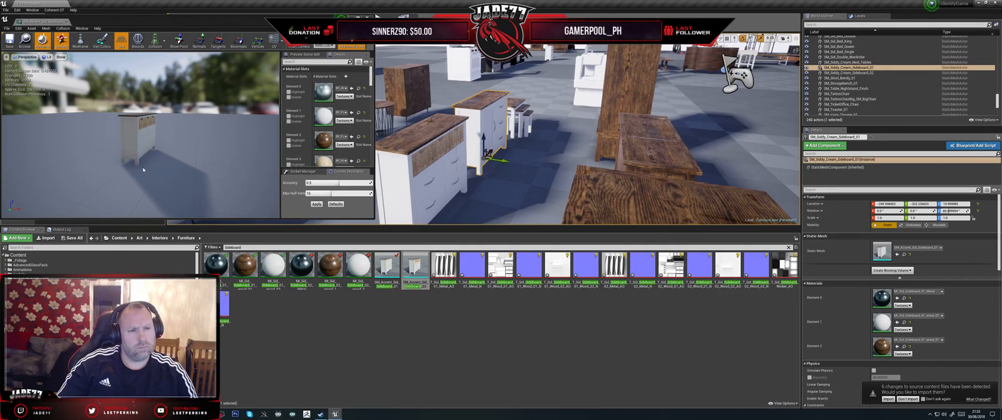
- Select the SM_Siddy_Cream_Sideboard_02 actor, locate its mesh asset, and filter the Furniture folder by "sideboard"
{"action": "left_click", "coordinate": [862, 73]}
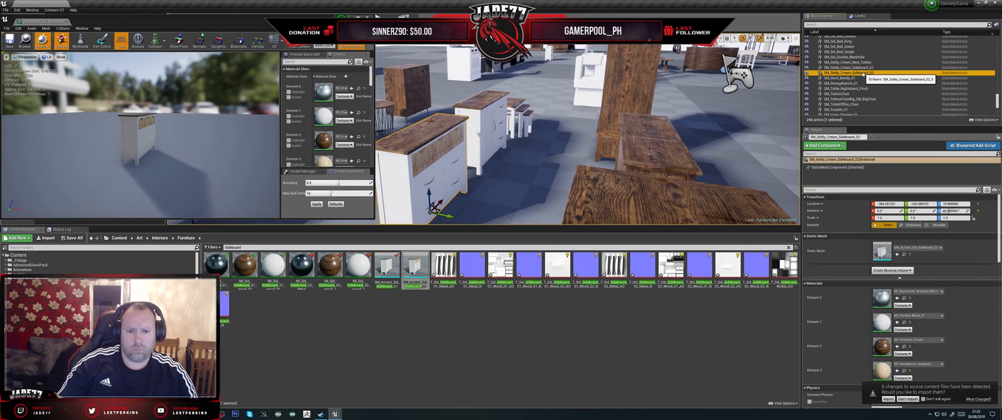
{"action": "right_click", "coordinate": [862, 73]}
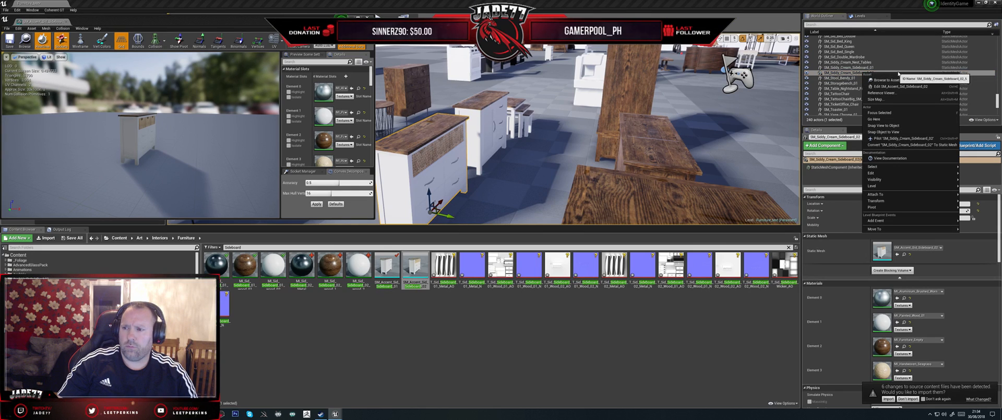
{"action": "left_click", "coordinate": [883, 81]}
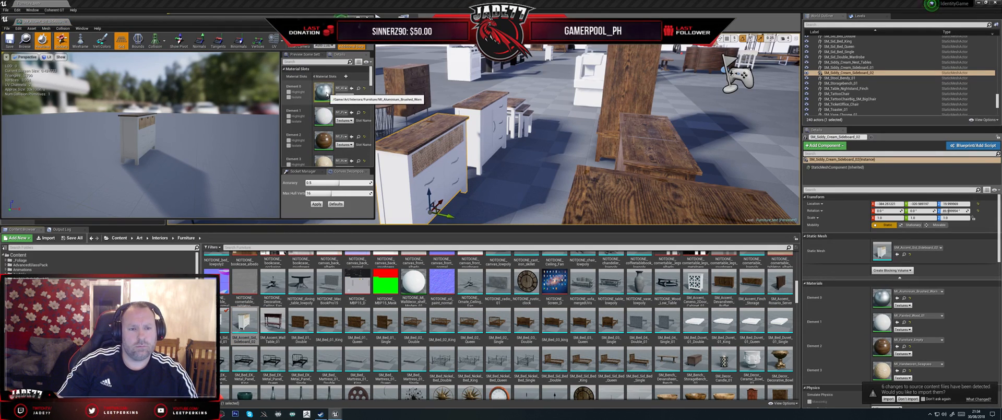
{"action": "left_click", "coordinate": [249, 247]}
{"action": "type", "text": "sideboard"}
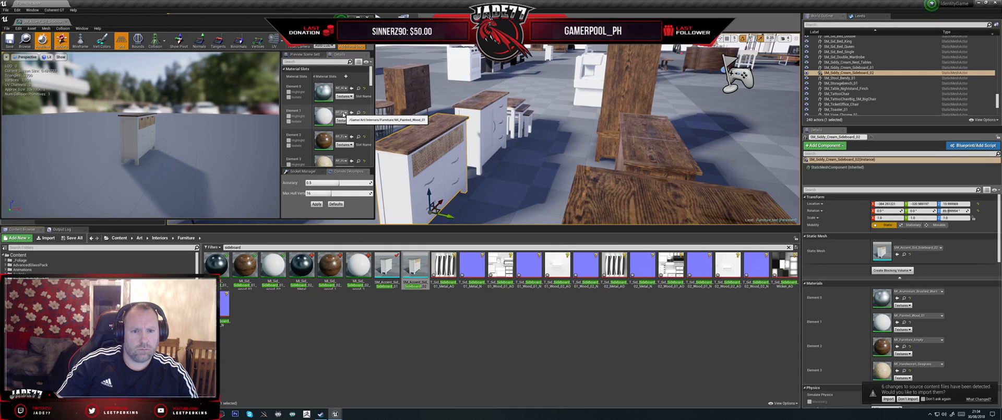
- Assign the Sideboard_02 metal, white wood and brown wood instances to material elements 0, 1 and 2 of the SM_Accent_Sid_Sideboard_02 mesh
{"action": "left_click_drag", "start_coordinate": [359, 266], "coordinate": [324, 120]}
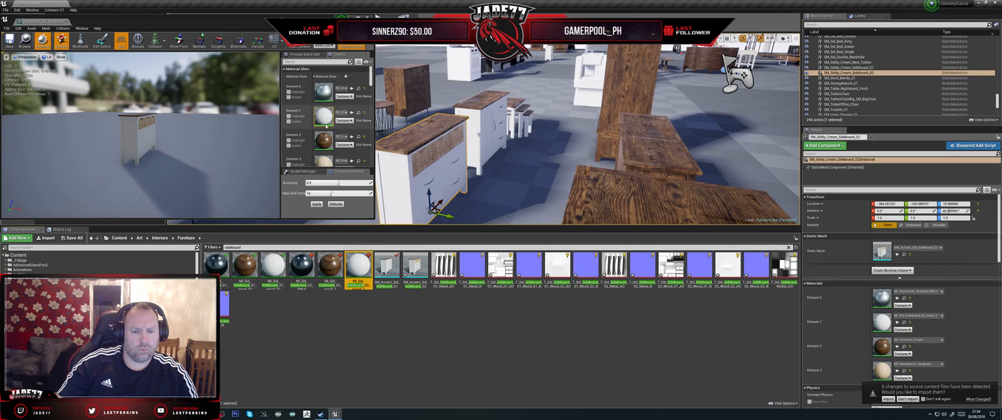
{"action": "left_click_drag", "start_coordinate": [337, 269], "coordinate": [324, 139]}
{"action": "left_click_drag", "start_coordinate": [302, 267], "coordinate": [324, 104]}
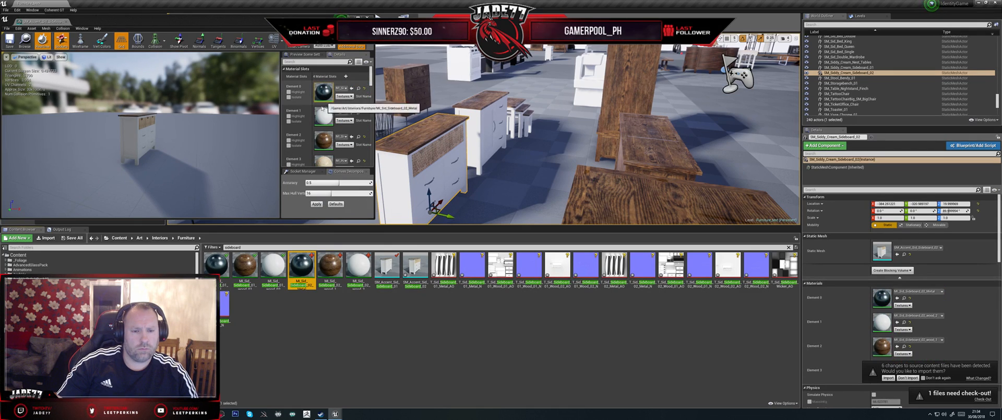
{"action": "right_click_drag", "start_coordinate": [428, 174], "coordinate": [398, 172]}
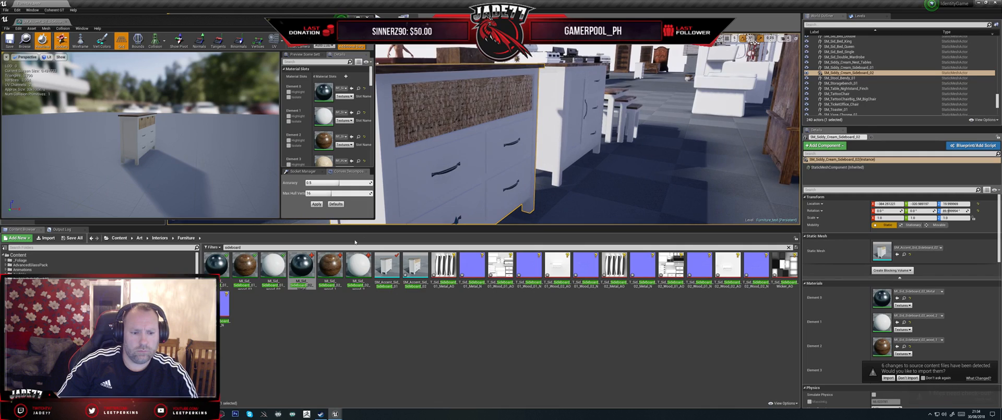
- Filter the Furniture folder by "wick" and open the MI_Sid_TV_Stand_Wicker material instance
{"action": "double_click", "coordinate": [240, 248]}
{"action": "type", "text": "w"}
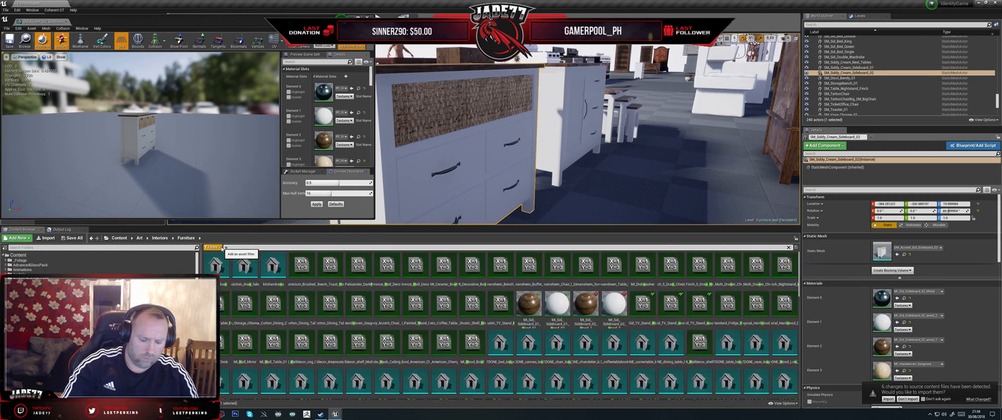
{"action": "type", "text": "ick"}
{"action": "double_click", "coordinate": [215, 267]}
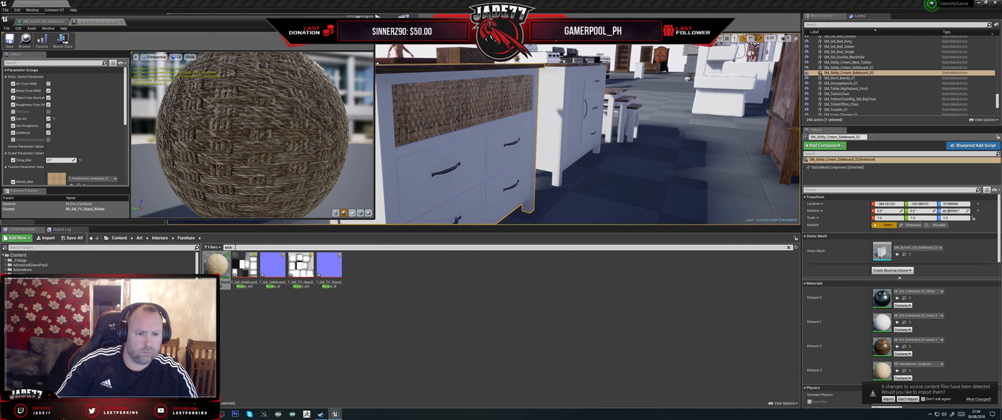
- Search the Furniture folder for "sideboard" assets
{"action": "key", "text": "BackSpace"}
{"action": "key", "text": "BackSpace"}
{"action": "key", "text": "BackSpace"}
{"action": "key", "text": "BackSpace"}
{"action": "type", "text": "sideboard"}
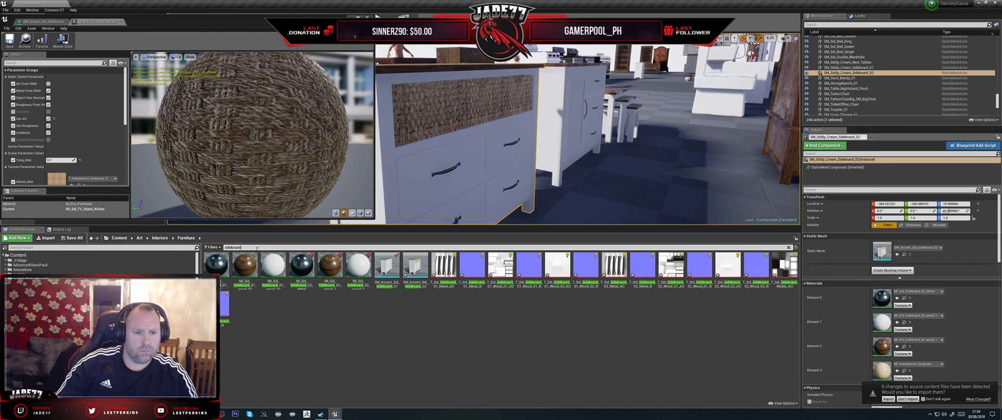
- Filter the folder by "wicker", duplicate MI_Sid_TV_Stand_Wicker, and name the copy MI_Sid_Sideboard_02_Wicker
{"action": "type", "text": "wicker"}
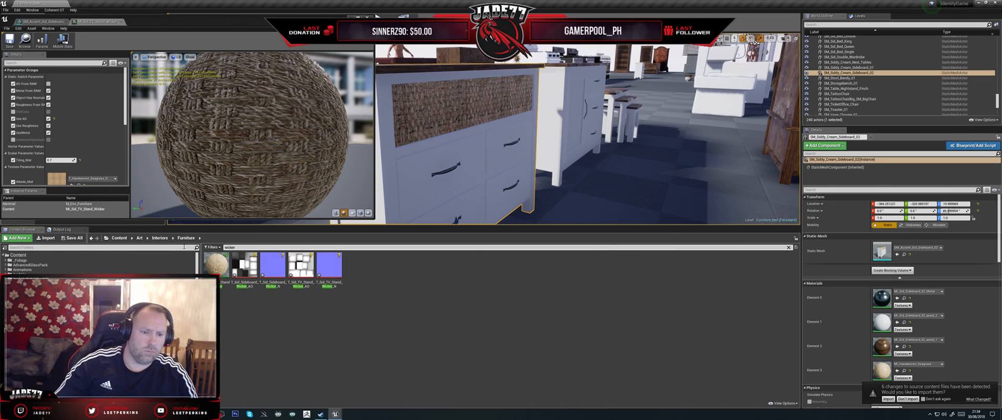
{"action": "right_click", "coordinate": [217, 270]}
{"action": "left_click", "coordinate": [245, 276]}
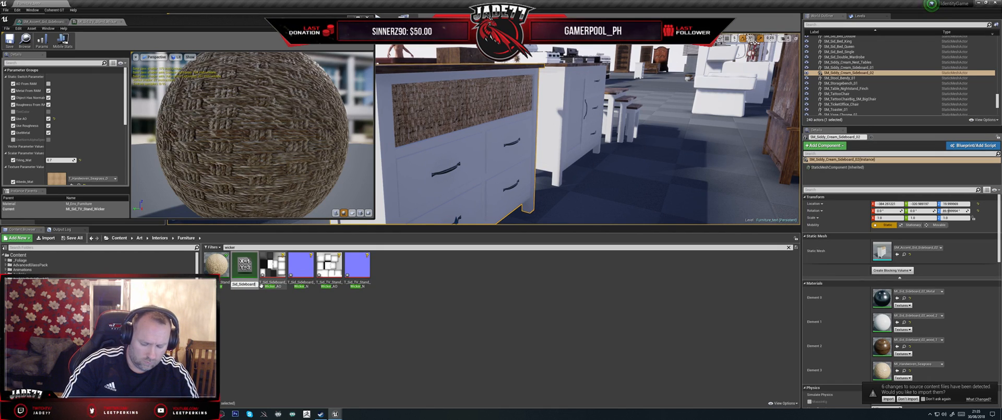
{"action": "type", "text": "02_Wicker"}
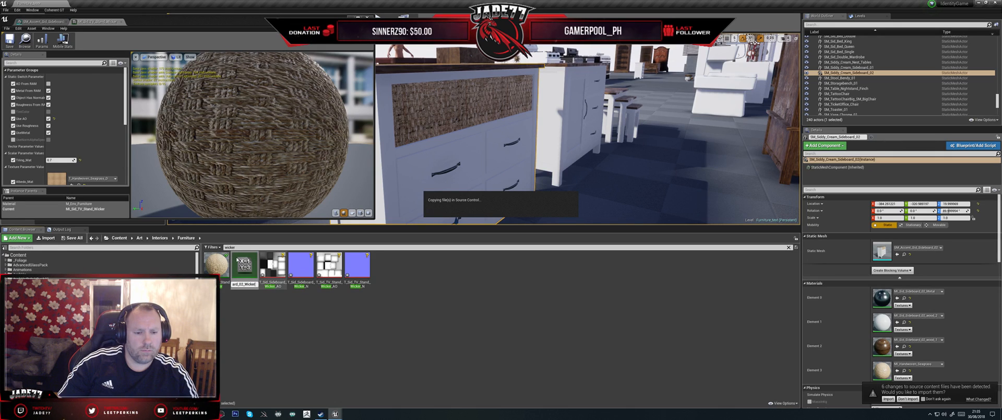
{"action": "key", "text": "Return"}
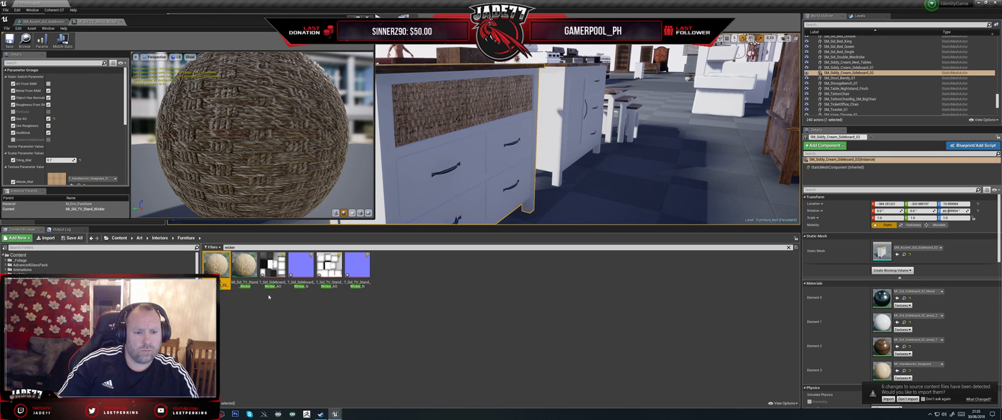
- Open MI_Sid_Sideboard_02_Wicker and set its AO texture to the sideboard wicker AO map
{"action": "double_click", "coordinate": [219, 270]}
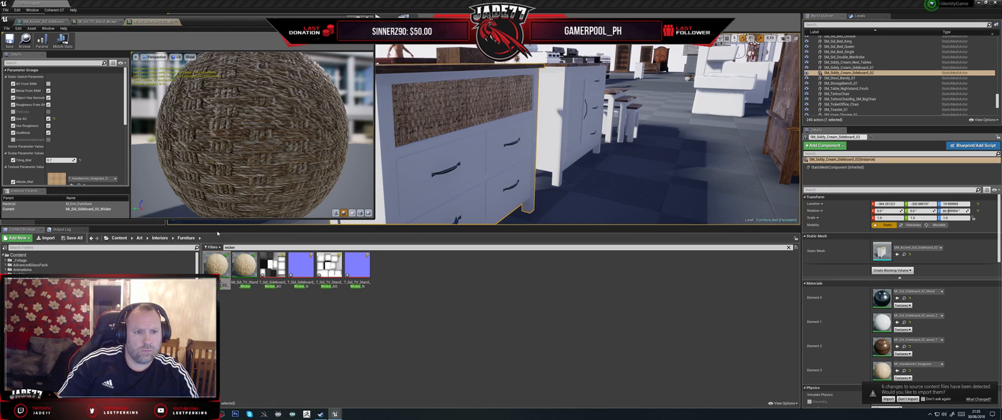
{"action": "scroll", "coordinate": [78, 133], "scroll_direction": "down", "scroll_amount": 5}
{"action": "scroll", "coordinate": [77, 141], "scroll_direction": "down", "scroll_amount": 2}
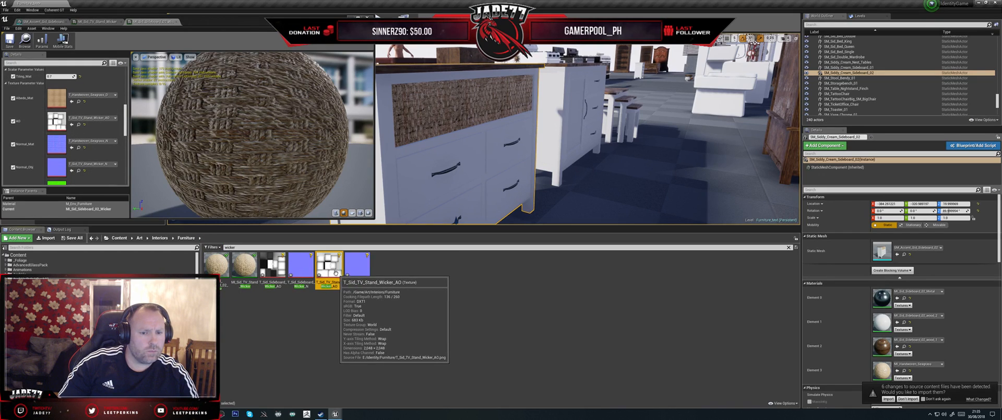
{"action": "left_click_drag", "start_coordinate": [336, 272], "coordinate": [59, 129]}
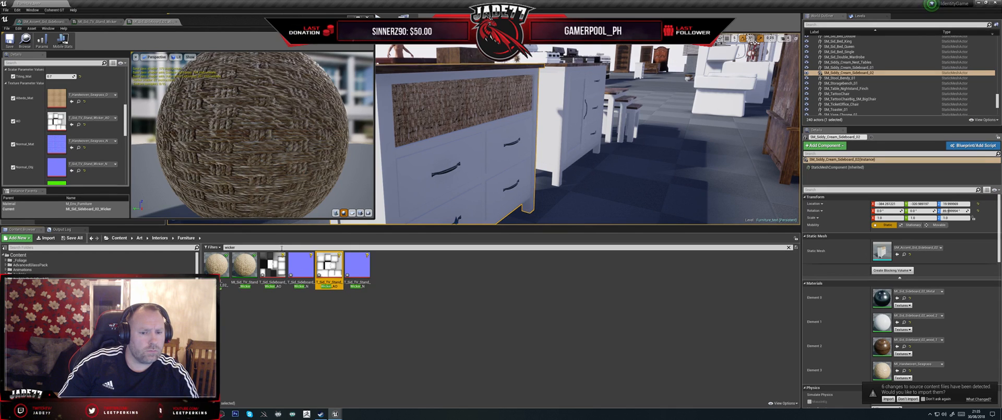
{"action": "left_click", "coordinate": [273, 264]}
{"action": "left_click_drag", "start_coordinate": [272, 265], "coordinate": [79, 120]}
- Set the Normal_Obj texture of MI_Sid_Sideboard_02_Wicker to the sideboard wicker normal map and save the instance
{"action": "scroll", "coordinate": [107, 162], "scroll_direction": "down", "scroll_amount": 1}
{"action": "scroll", "coordinate": [107, 163], "scroll_direction": "down", "scroll_amount": 1}
{"action": "left_click", "coordinate": [301, 264]}
{"action": "left_click_drag", "start_coordinate": [302, 264], "coordinate": [63, 163]}
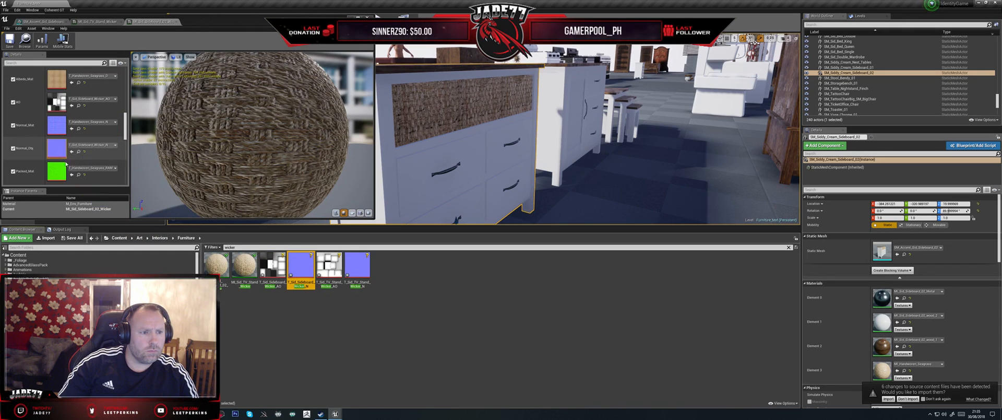
{"action": "scroll", "coordinate": [99, 152], "scroll_direction": "down", "scroll_amount": 1}
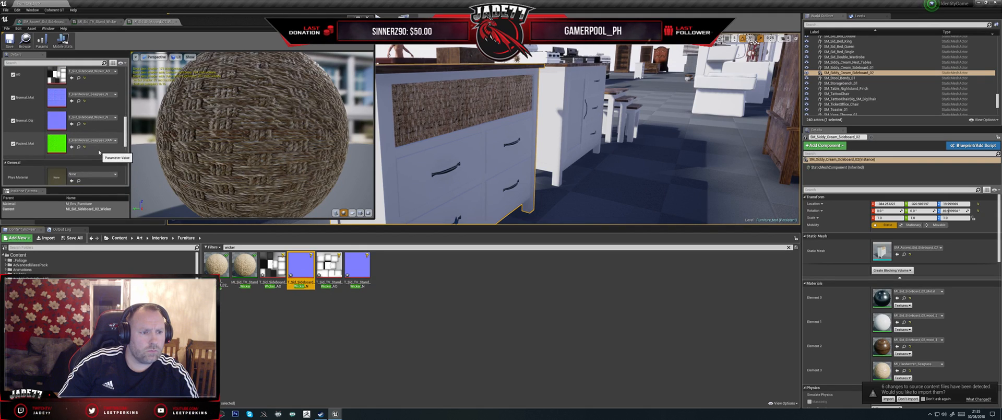
{"action": "left_click", "coordinate": [8, 42]}
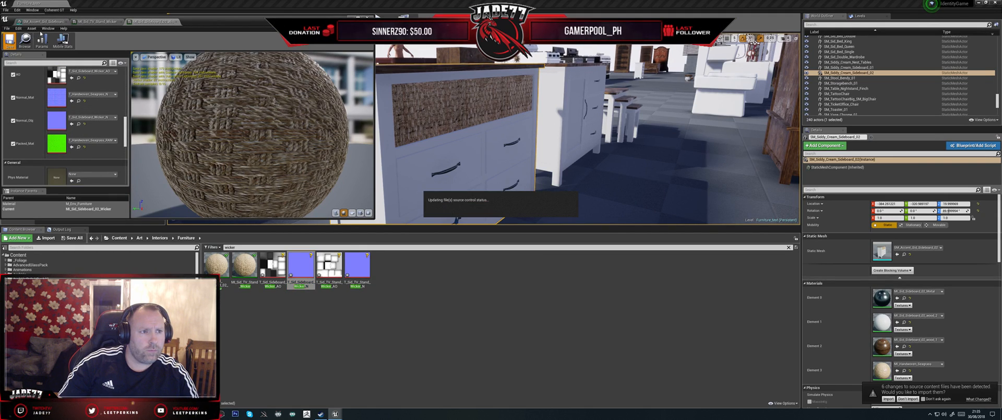
- Close the TV stand and sideboard wicker material instance editors, leaving only the sideboard 02 mesh editor open
{"action": "left_click", "coordinate": [37, 23]}
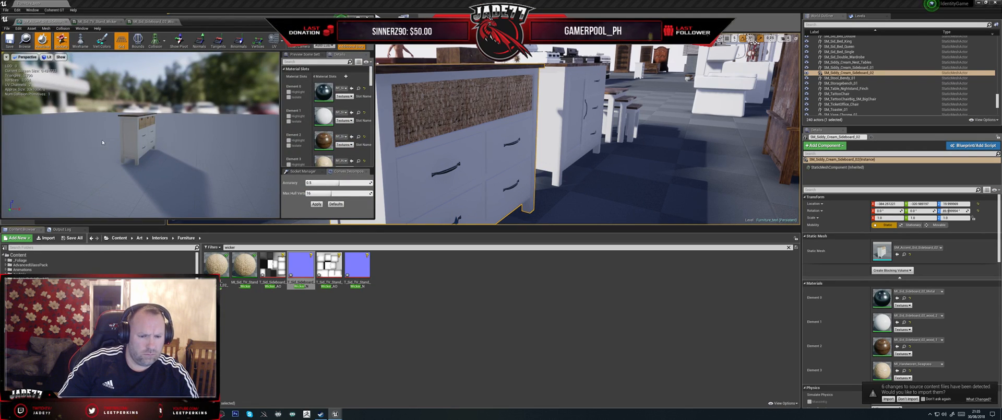
{"action": "left_click", "coordinate": [92, 22]}
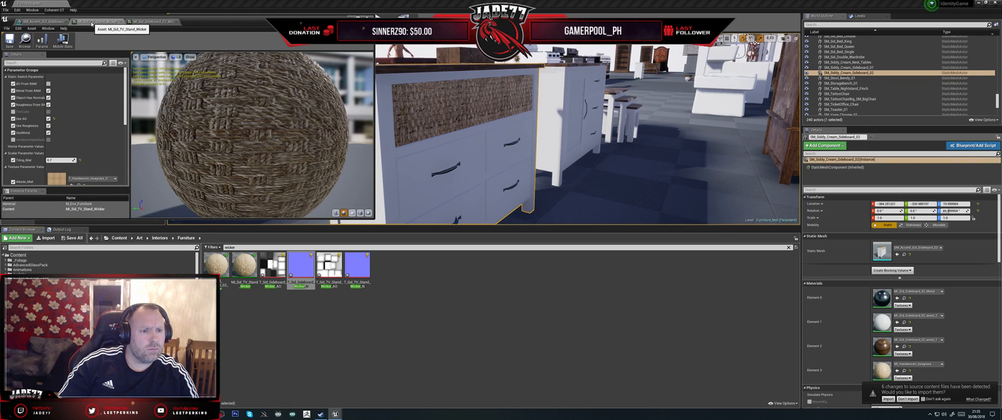
{"action": "left_click", "coordinate": [121, 22]}
{"action": "left_click", "coordinate": [121, 22]}
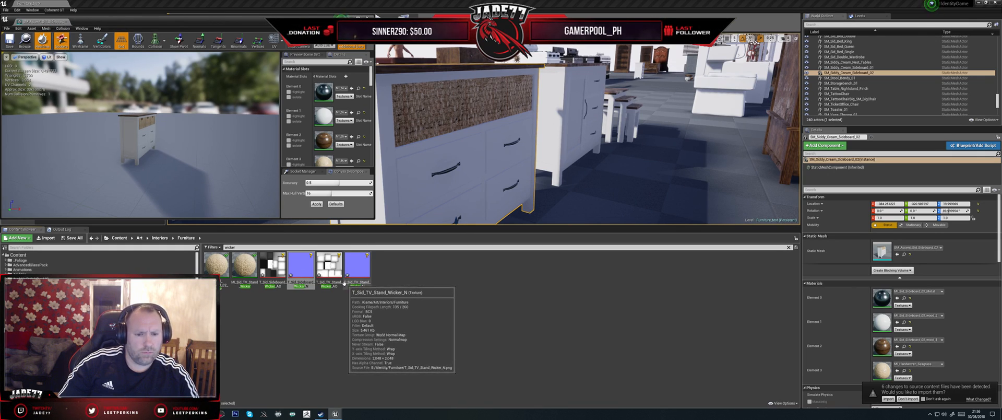
- Assign MI_Sid_Sideboard_02_Wicker to material element 3 of the SM_Accent_Sid_Sideboard_02 mesh
{"action": "left_click_drag", "start_coordinate": [182, 141], "coordinate": [138, 143]}
{"action": "right_click_drag", "start_coordinate": [138, 142], "coordinate": [150, 125]}
{"action": "left_click_drag", "start_coordinate": [172, 151], "coordinate": [150, 159]}
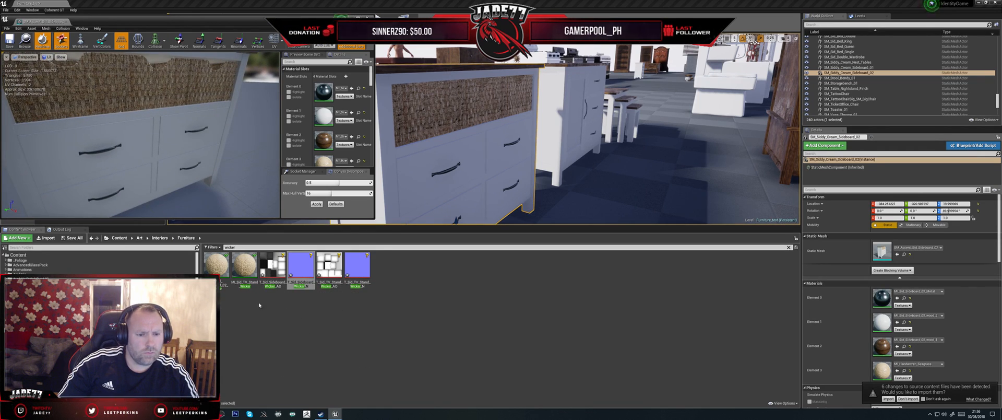
{"action": "left_click_drag", "start_coordinate": [216, 264], "coordinate": [329, 161]}
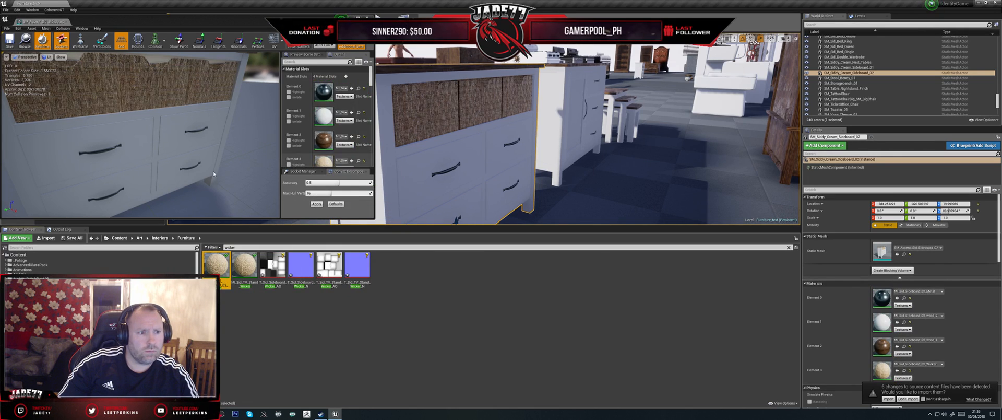
{"action": "right_click_drag", "start_coordinate": [199, 142], "coordinate": [198, 141]}
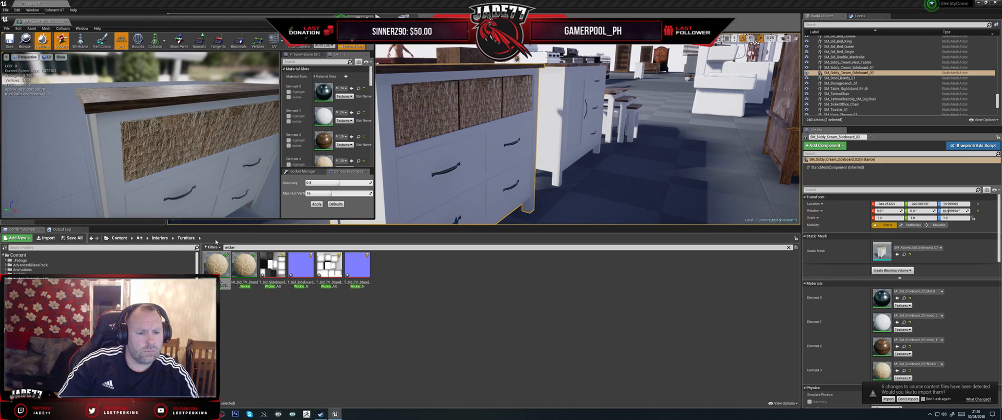
- Filter the Furniture folder by "sideboard"
{"action": "type", "text": "sidboard"}
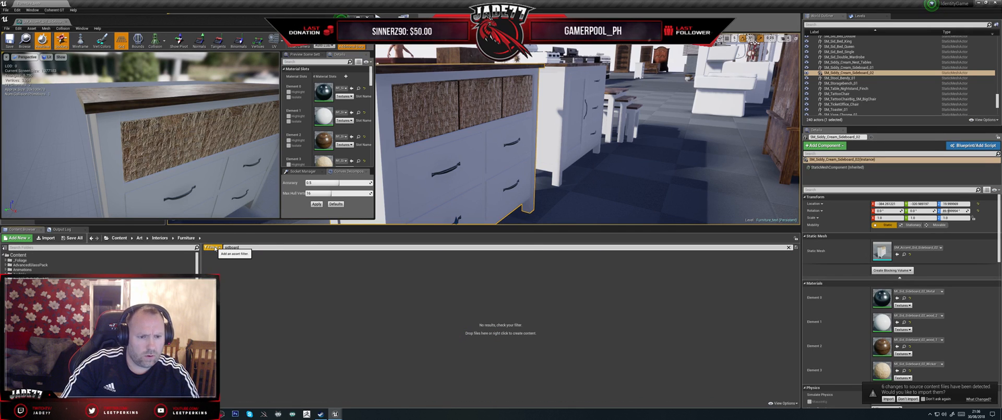
{"action": "key", "text": "BackSpace"}
{"action": "key", "text": "BackSpace"}
{"action": "key", "text": "BackSpace"}
{"action": "key", "text": "BackSpace"}
{"action": "key", "text": "BackSpace"}
{"action": "type", "text": "e"}
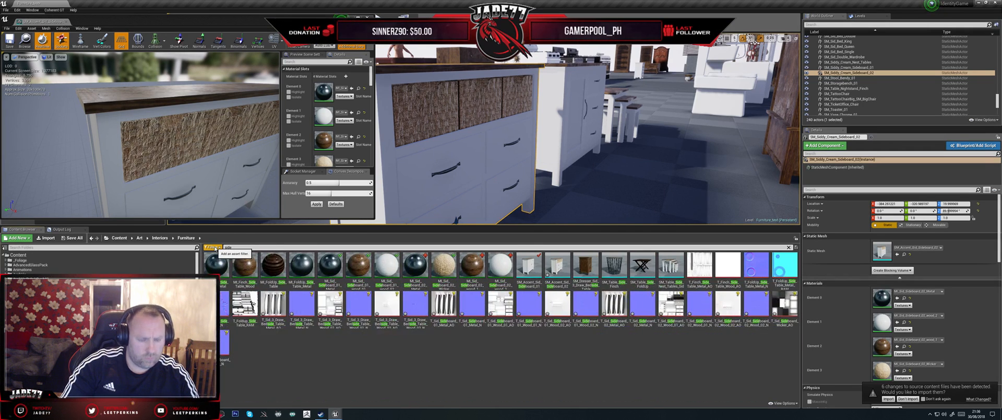
{"action": "type", "text": "board"}
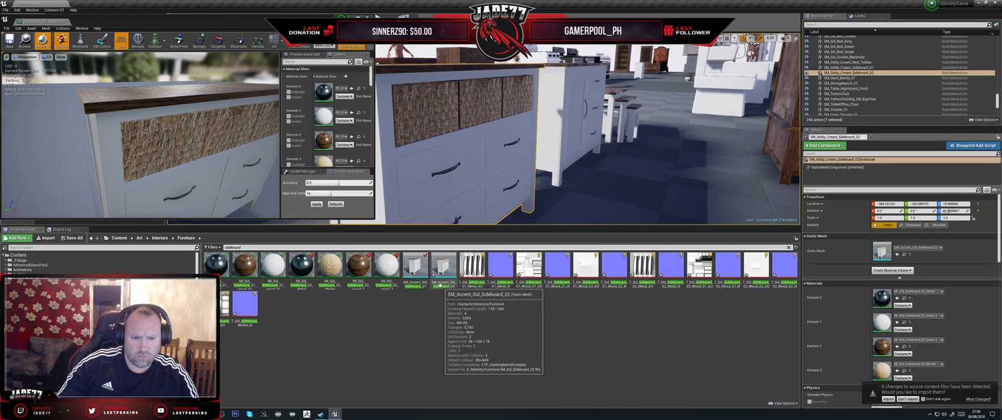
- Try to rename the SM_Accent_Sid_Sideboard_02 mesh as SM_Sid_Sideboard_02
{"action": "left_click", "coordinate": [442, 285]}
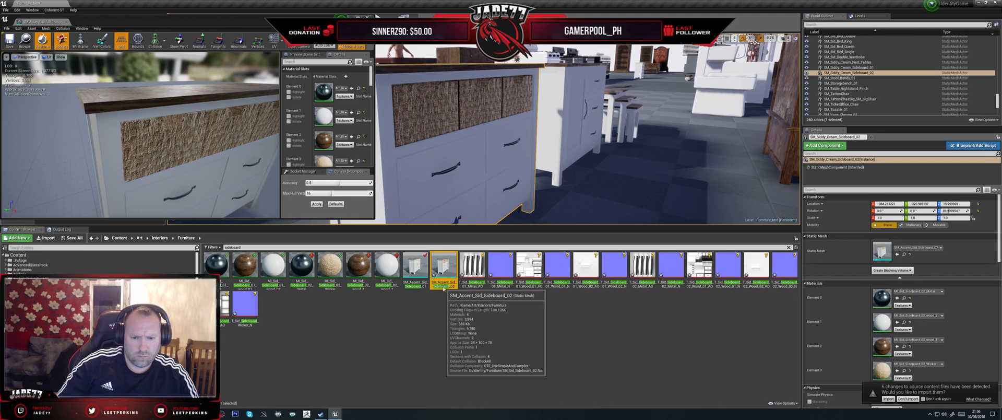
{"action": "right_click", "coordinate": [443, 285]}
{"action": "left_click", "coordinate": [462, 183]}
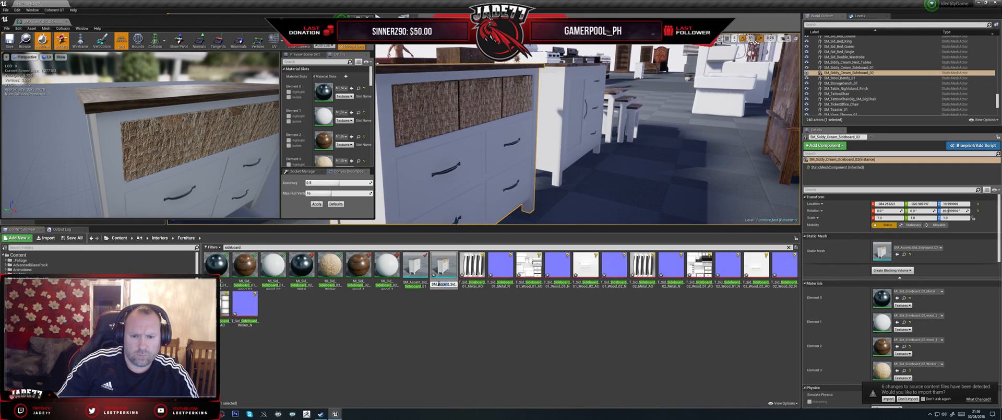
{"action": "key", "text": "BackSpace"}
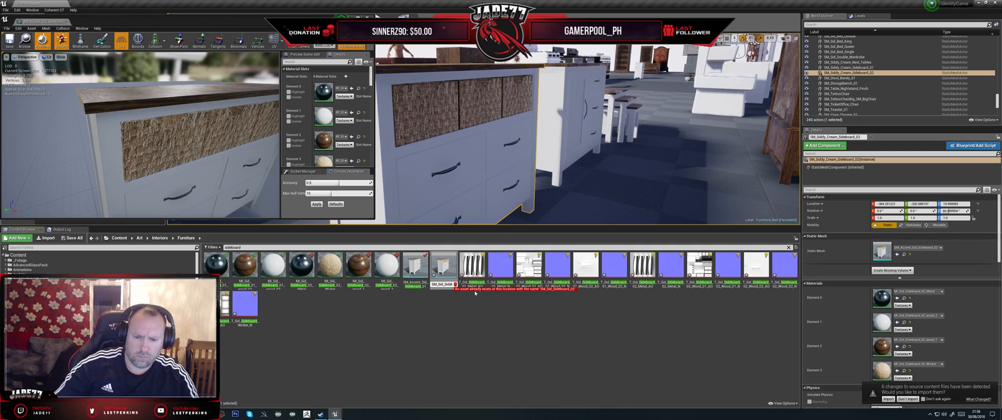
{"action": "key", "text": "End"}
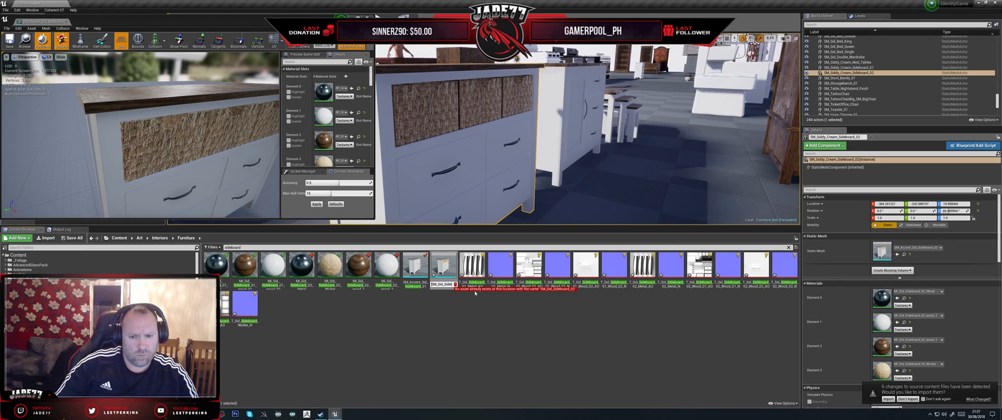
{"action": "key", "text": "Right"}
{"action": "key", "text": "Right"}
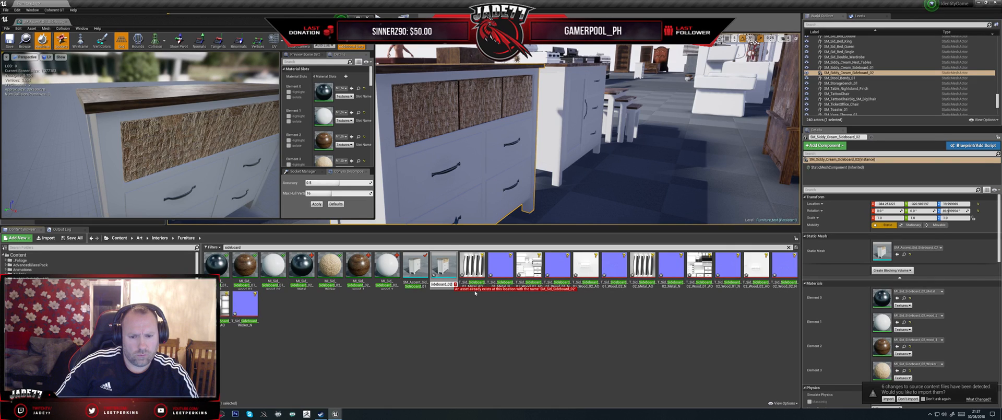
{"action": "key", "text": "Return"}
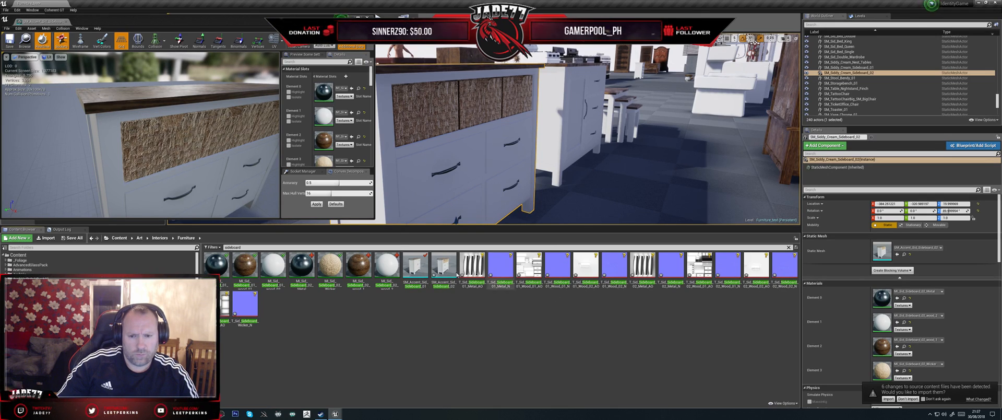
- Examine the wicker panels and drawer fronts of sideboard 02 in the level and in the mesh preview
{"action": "scroll", "coordinate": [468, 170], "scroll_direction": "down", "scroll_amount": 2}
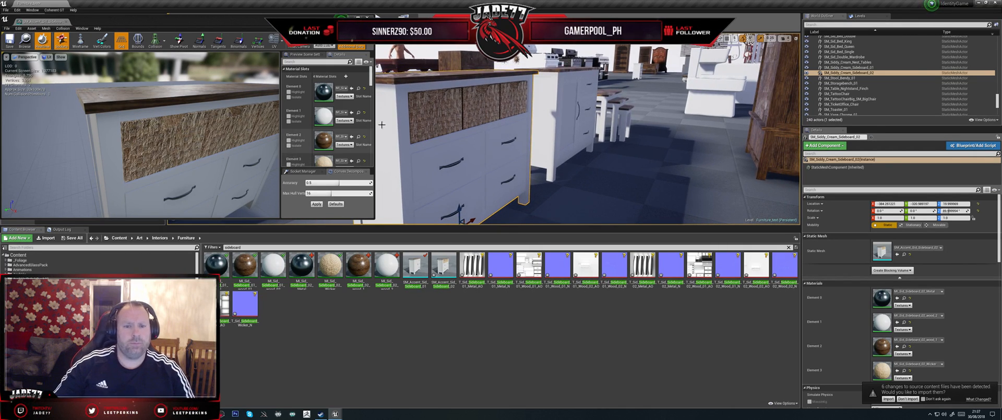
{"action": "right_click_drag", "start_coordinate": [450, 115], "coordinate": [431, 114]}
{"action": "key", "text": "d"}
{"action": "scroll", "coordinate": [450, 116], "scroll_direction": "down", "scroll_amount": 2}
{"action": "right_click_drag", "start_coordinate": [205, 132], "coordinate": [146, 138]}
{"action": "key", "text": "d"}
{"action": "right_click_drag", "start_coordinate": [427, 138], "coordinate": [453, 125]}
{"action": "key", "text": "d"}
{"action": "key", "text": "s"}
{"action": "key", "text": "q"}
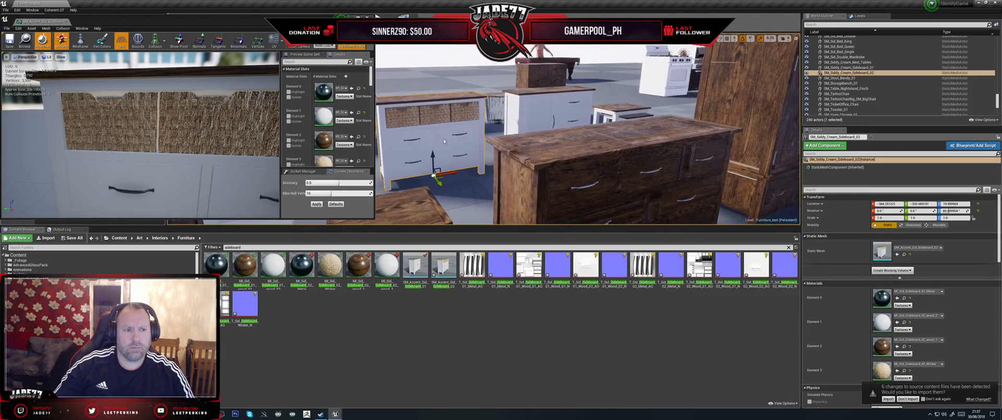
- Check out and save the SM_Accent_Sid_Sideboard_02 mesh, and close its editor
{"action": "key", "text": "ctrl+s"}
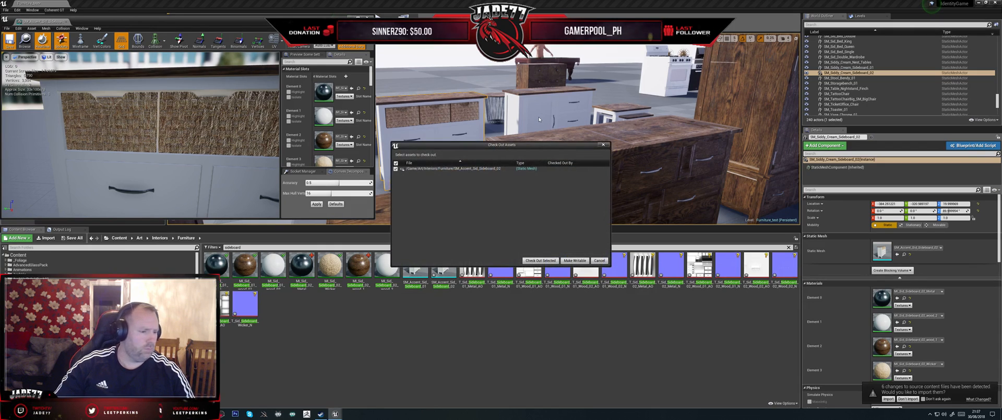
{"action": "left_click", "coordinate": [542, 260]}
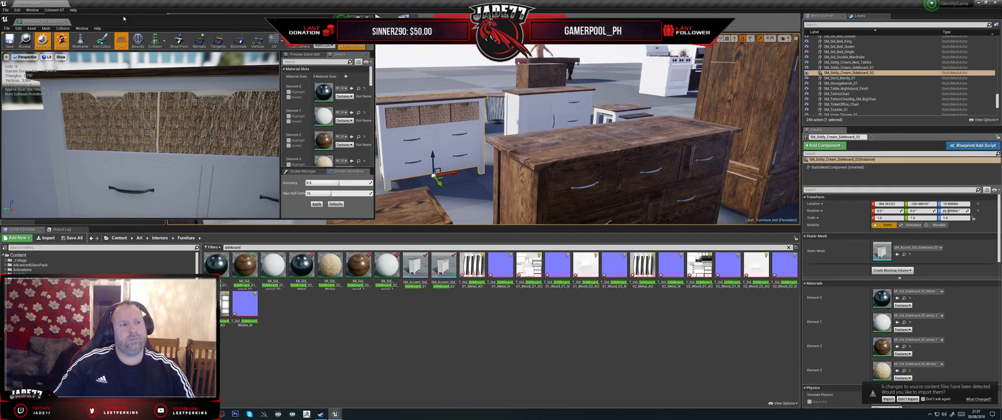
{"action": "left_click_drag", "start_coordinate": [172, 21], "coordinate": [189, 34]}
{"action": "left_click", "coordinate": [385, 31]}
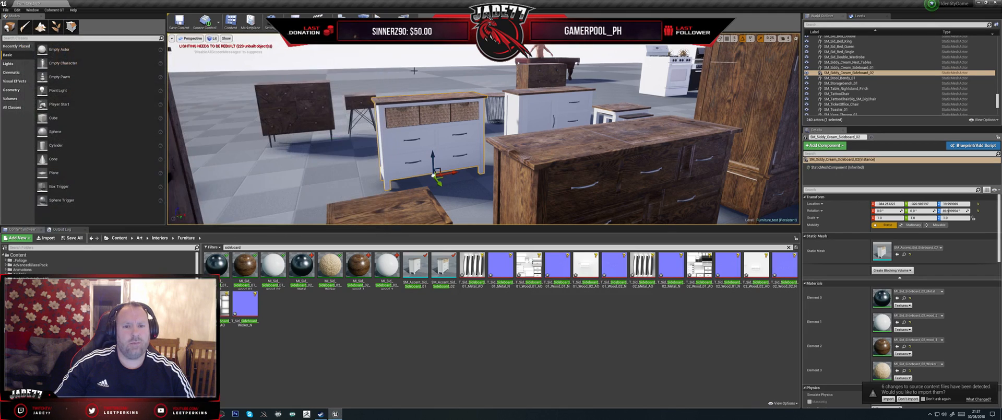
- Locate the mesh asset of the SM_Siddy_Cream_Sideboard_01 actor and open SM_Accent_Sid_Sideboard_01 to check its materials
{"action": "right_click_drag", "start_coordinate": [408, 120], "coordinate": [422, 128]}
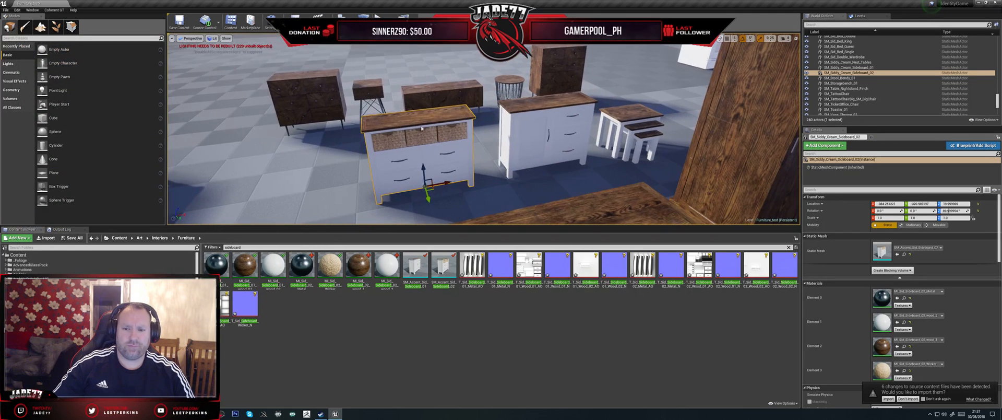
{"action": "left_click", "coordinate": [516, 122]}
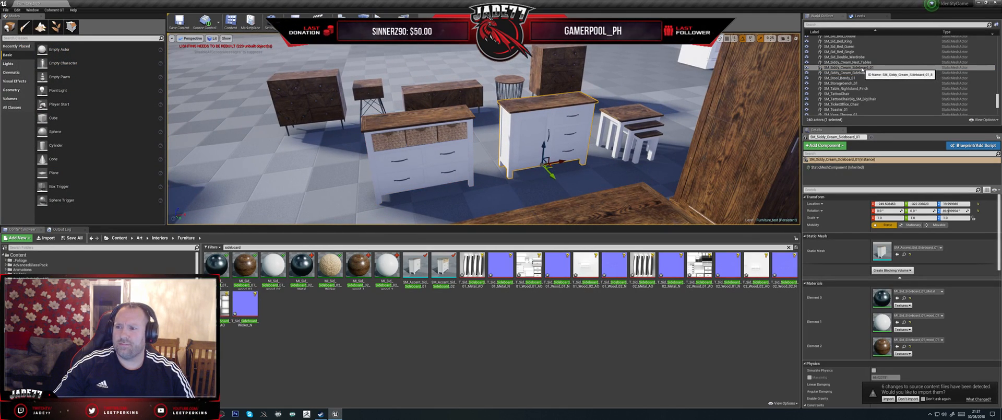
{"action": "right_click", "coordinate": [864, 68]}
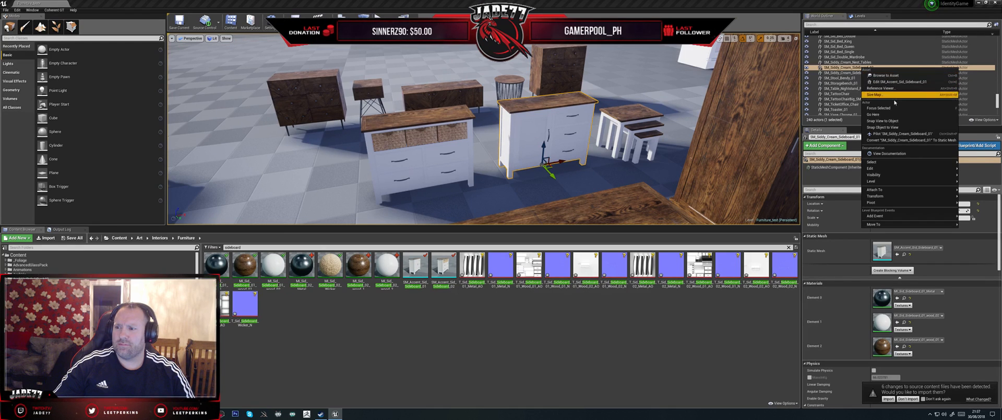
{"action": "left_click", "coordinate": [886, 75]}
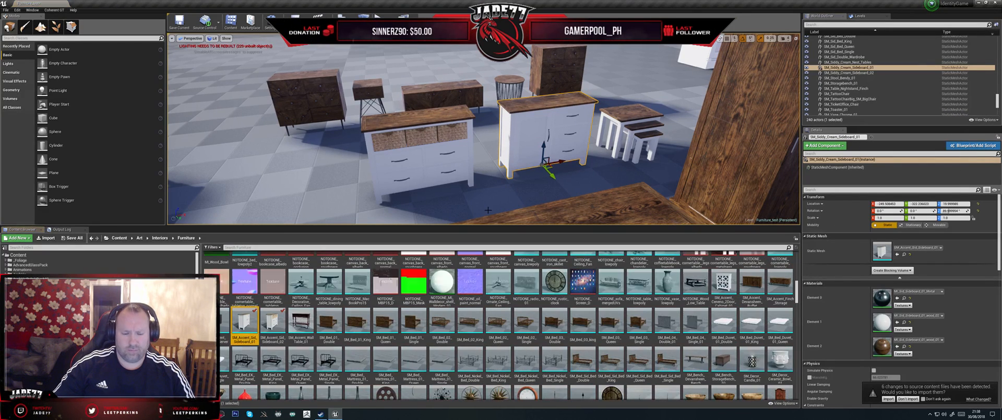
{"action": "double_click", "coordinate": [247, 321]}
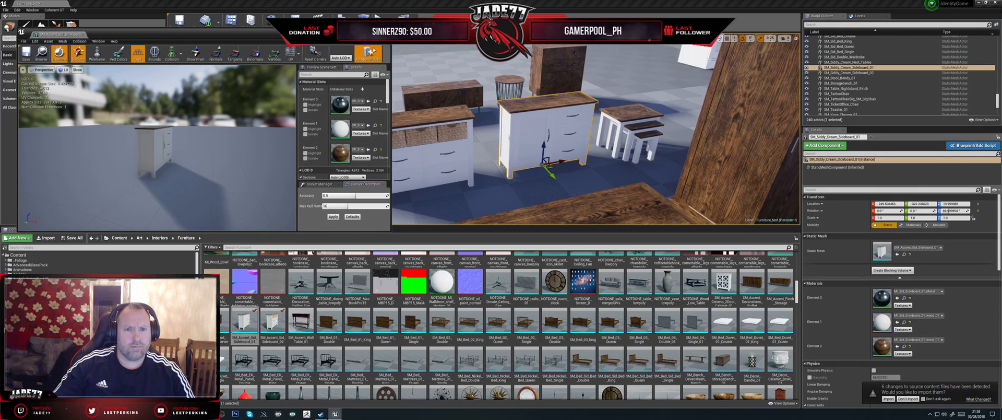
- Return to the level and focus on the SM_Siddy_Cream_Nest_Tables actor
{"action": "left_click", "coordinate": [503, 124]}
{"action": "left_click", "coordinate": [622, 120]}
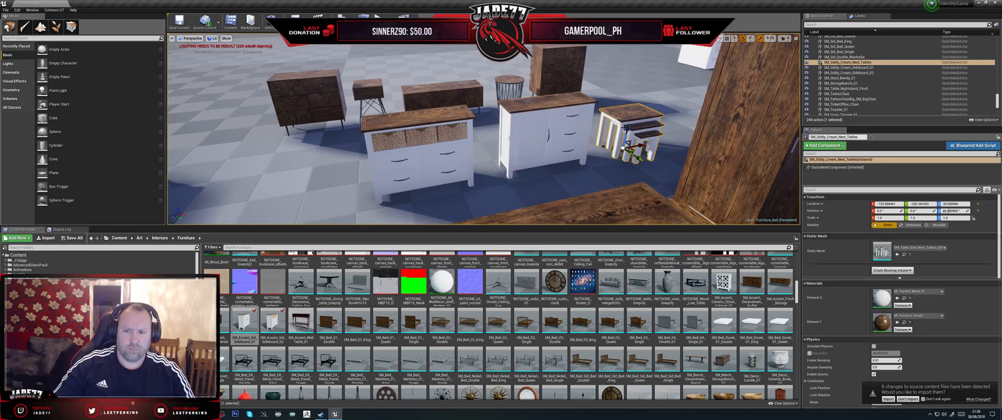
{"action": "key", "text": "f"}
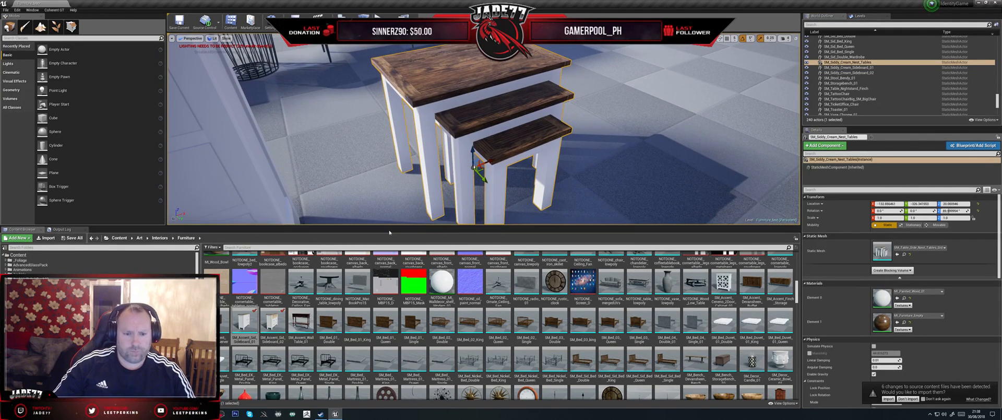
- Filter the Furniture folder by "sid" and open the nest of tables static mesh
{"action": "left_click", "coordinate": [242, 247]}
{"action": "type", "text": "sid"}
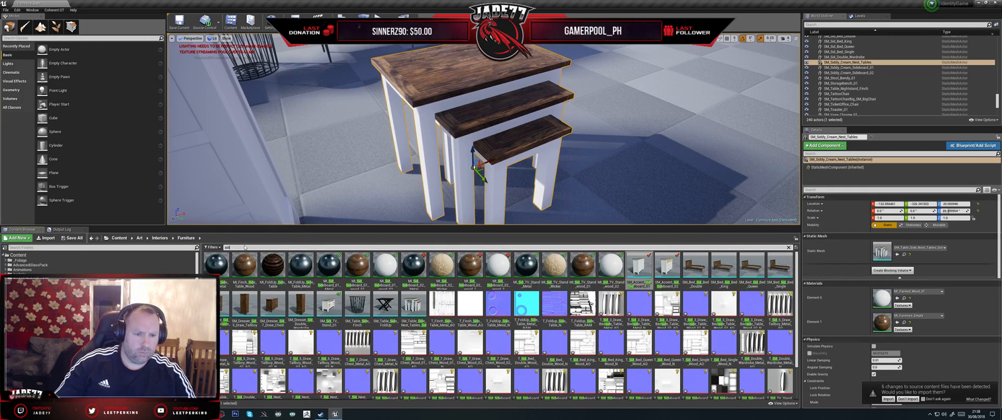
{"action": "left_click", "coordinate": [411, 305]}
{"action": "double_click", "coordinate": [411, 305]}
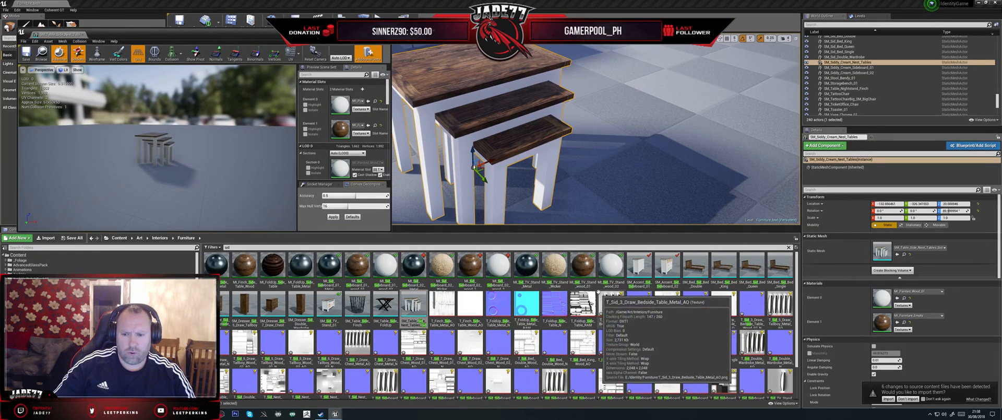
- Duplicate the MI_Sid_TV_Stand_wood_01 and MI_Sid_TV_Stand_wood_02 material instances in the Furniture folder
{"action": "left_click", "coordinate": [595, 272]}
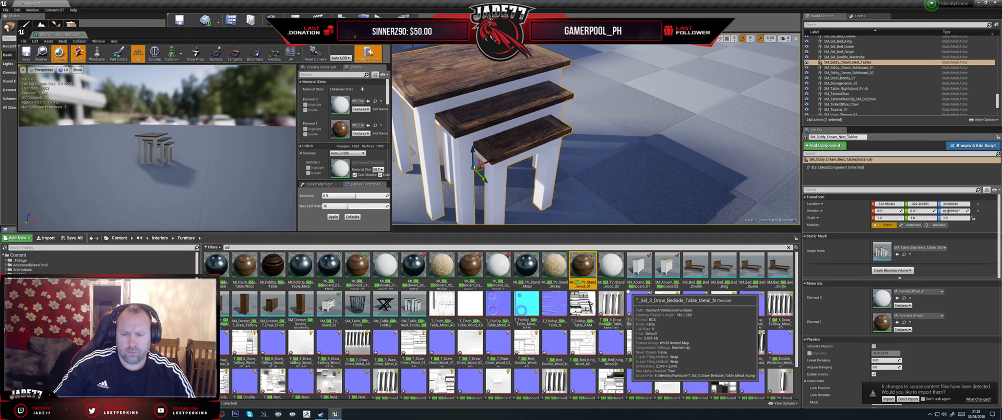
{"action": "left_click", "coordinate": [610, 265], "text": "ctrl"}
{"action": "right_click", "coordinate": [611, 265]}
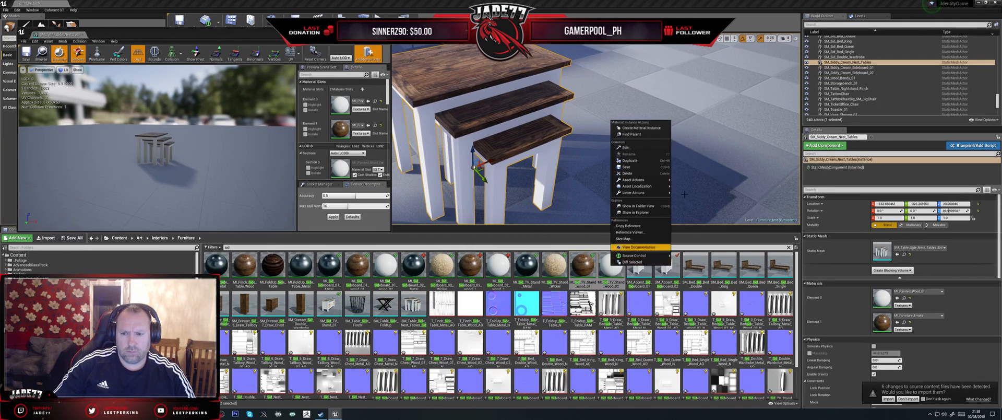
{"action": "left_click", "coordinate": [640, 160]}
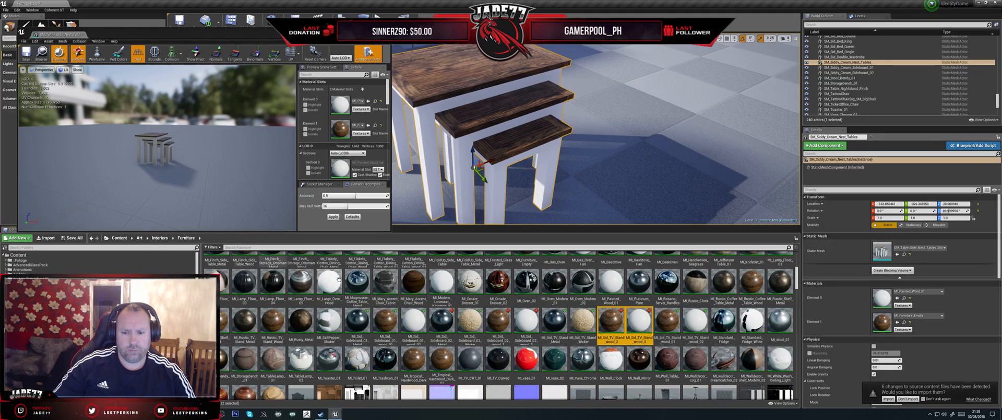
- Rename the dark wood copy as MI_Sid_Side_Nest_Table_wood_01 and open it for editing
{"action": "left_click", "coordinate": [612, 340]}
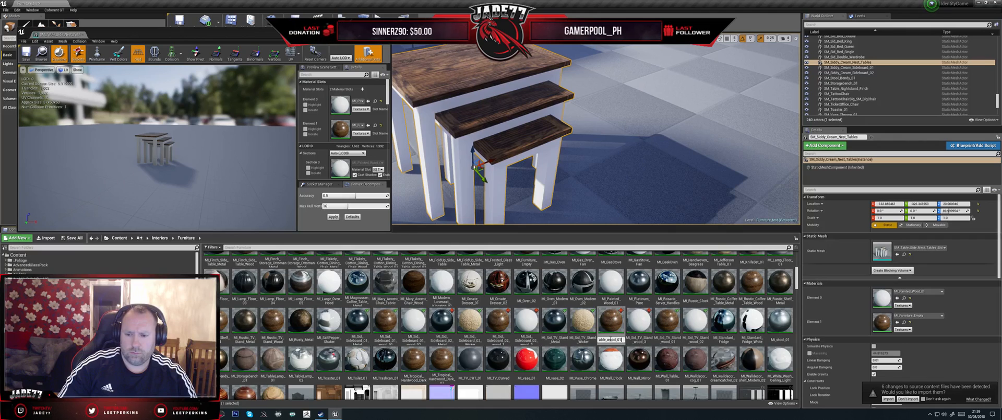
{"action": "key", "text": "Return"}
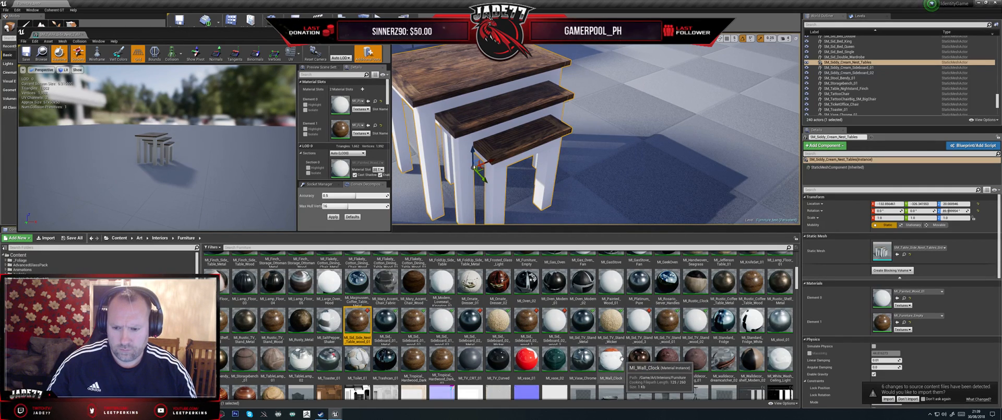
{"action": "key", "text": "F2"}
{"action": "key", "text": "ctrl+a"}
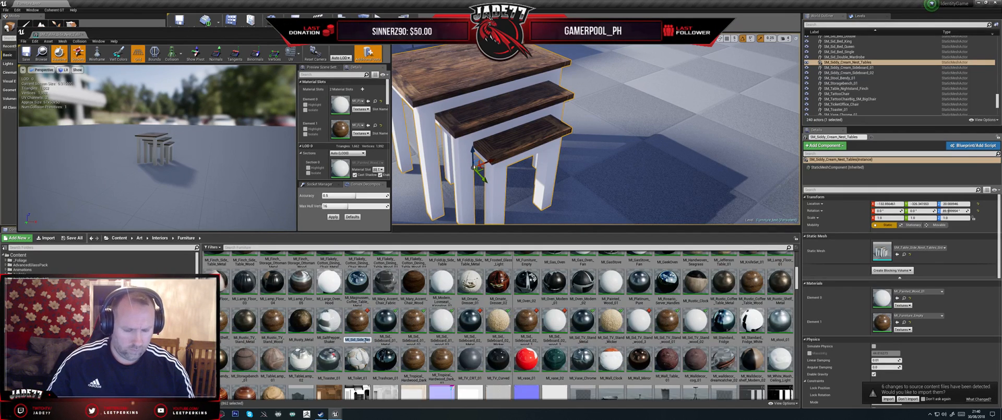
{"action": "double_click", "coordinate": [361, 323]}
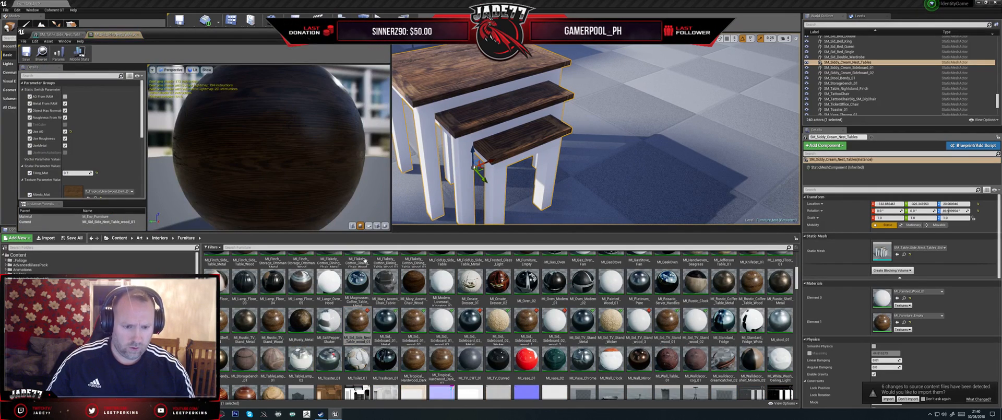
- Rename the white painted copy as MI_Sid_Side_Nest_Table_wood_02, reusing the first copy's name, and open it
{"action": "left_click", "coordinate": [360, 339]}
{"action": "key", "text": "ctrl+c"}
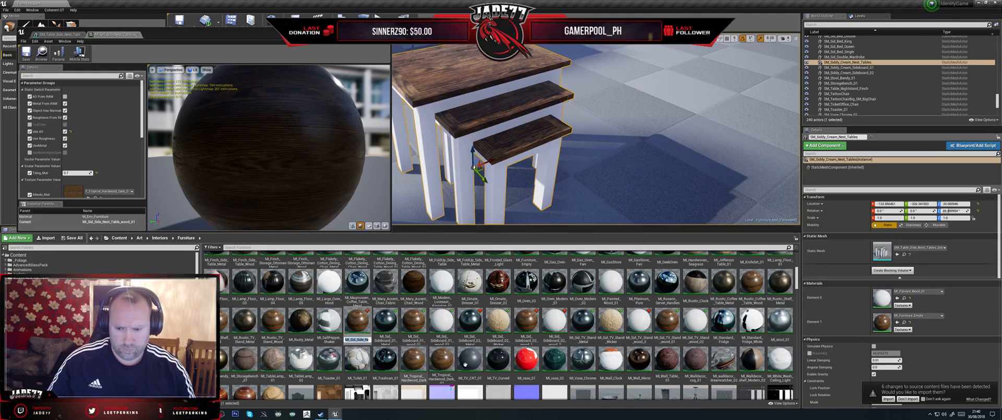
{"action": "left_click", "coordinate": [641, 339]}
{"action": "left_click", "coordinate": [641, 339]}
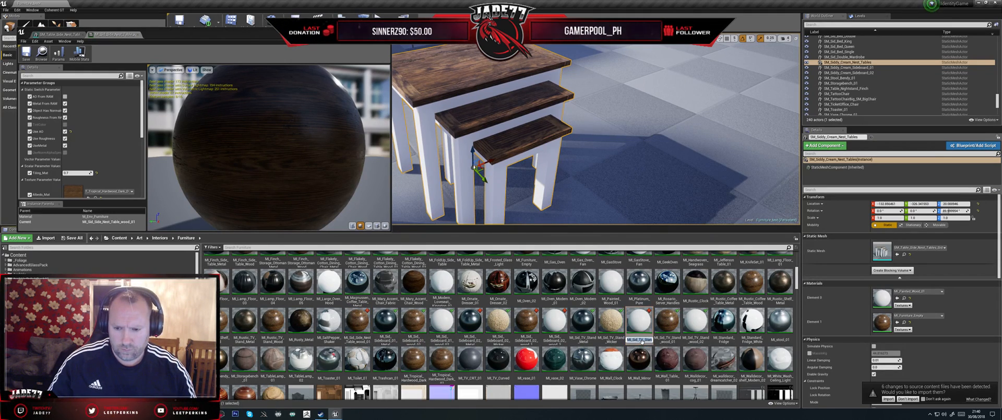
{"action": "key", "text": "ctrl+v"}
{"action": "key", "text": "BackSpace"}
{"action": "type", "text": "2"}
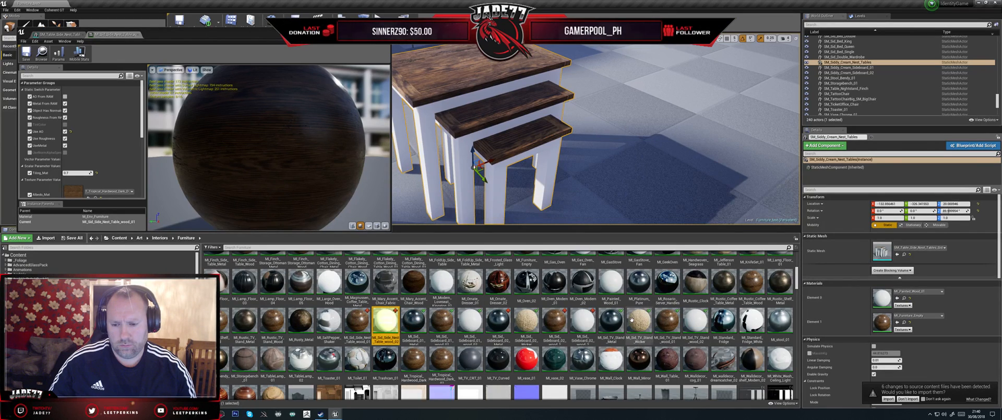
{"action": "double_click", "coordinate": [384, 329]}
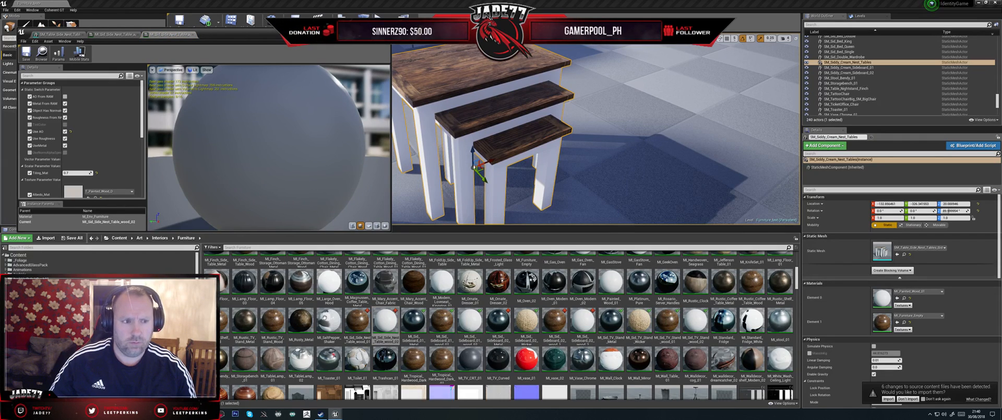
- Bring up the MI_Sid_Side_Nest_Table_wood_01 instance and filter the Furniture folder by "nest"
{"action": "left_click", "coordinate": [59, 35]}
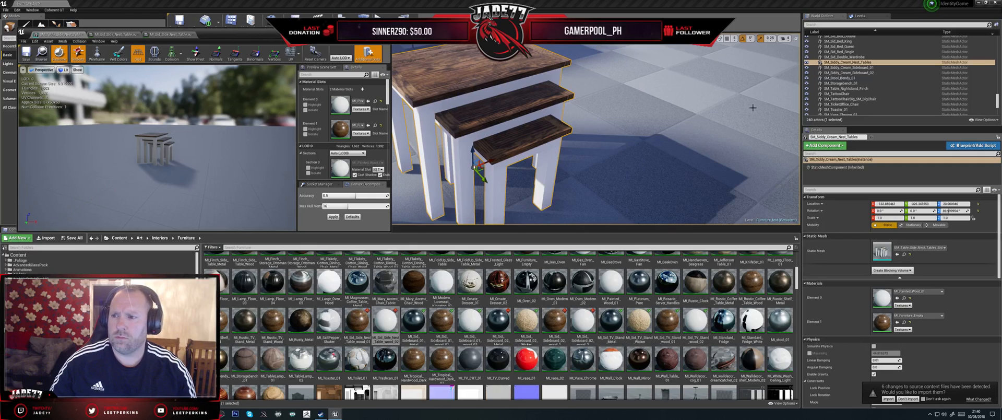
{"action": "left_click", "coordinate": [864, 63]}
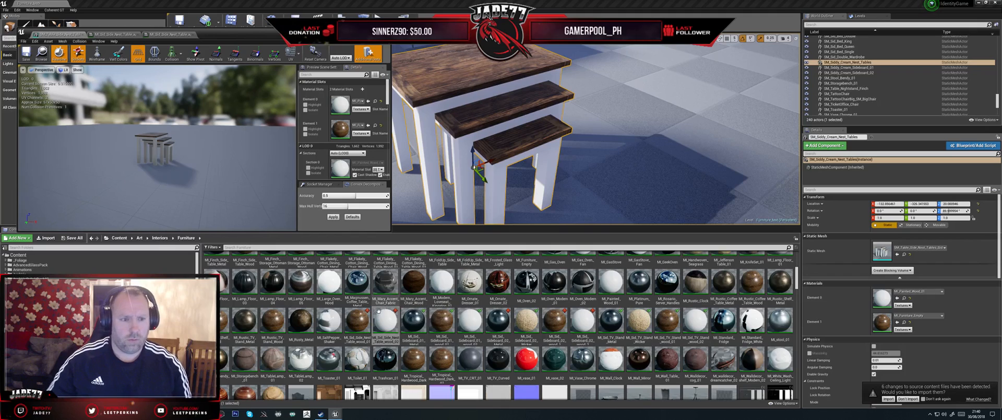
{"action": "left_click", "coordinate": [112, 35]}
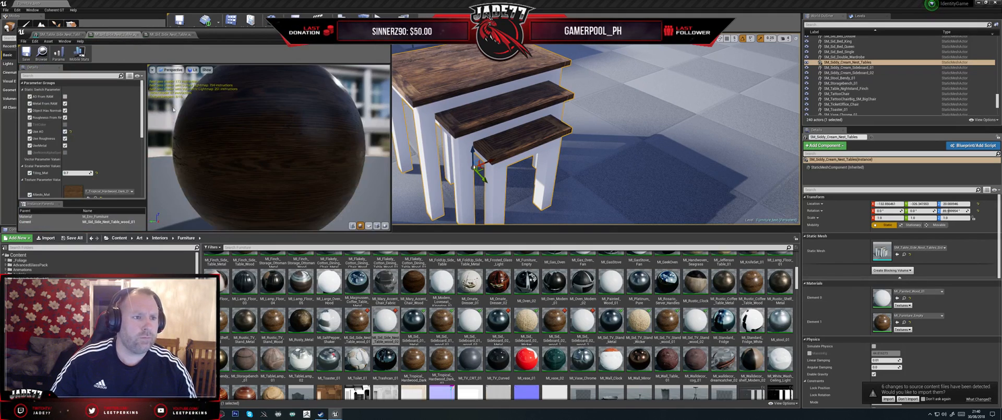
{"action": "left_click", "coordinate": [272, 247]}
{"action": "type", "text": "s"}
{"action": "type", "text": "est"}
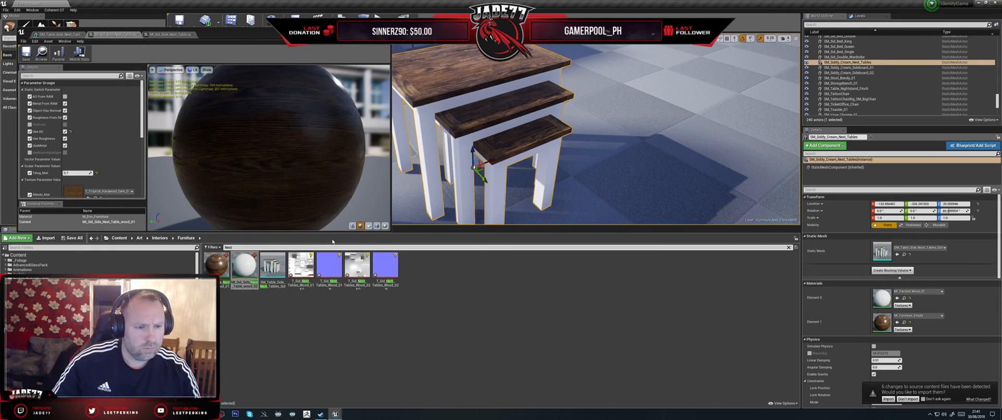
- Assign the T_Sid_Nest_Tables_Wood_01 AO and object normal textures to MI_Sid_Side_Nest_Table_wood_01 and save it
{"action": "scroll", "coordinate": [93, 159], "scroll_direction": "down", "scroll_amount": 2}
{"action": "scroll", "coordinate": [98, 166], "scroll_direction": "down", "scroll_amount": 4}
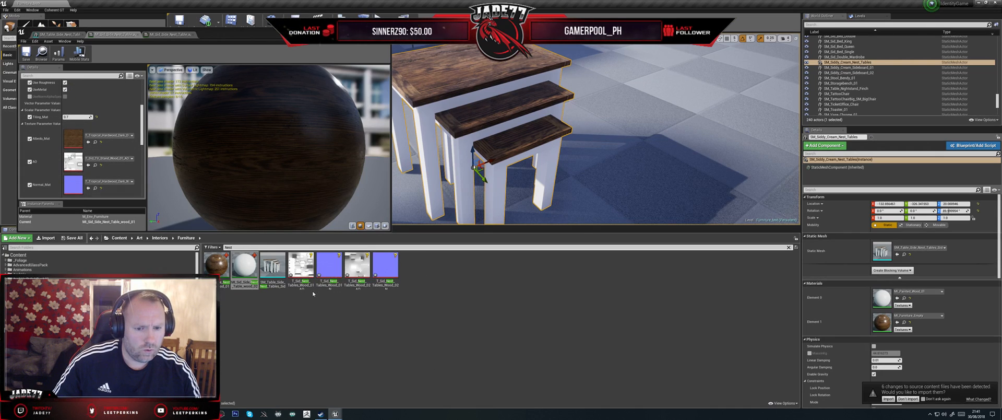
{"action": "left_click_drag", "start_coordinate": [301, 268], "coordinate": [74, 163]}
{"action": "scroll", "coordinate": [95, 171], "scroll_direction": "down", "scroll_amount": 4}
{"action": "scroll", "coordinate": [95, 171], "scroll_direction": "down", "scroll_amount": 1}
{"action": "left_click_drag", "start_coordinate": [330, 267], "coordinate": [86, 166]}
{"action": "left_click", "coordinate": [26, 57]}
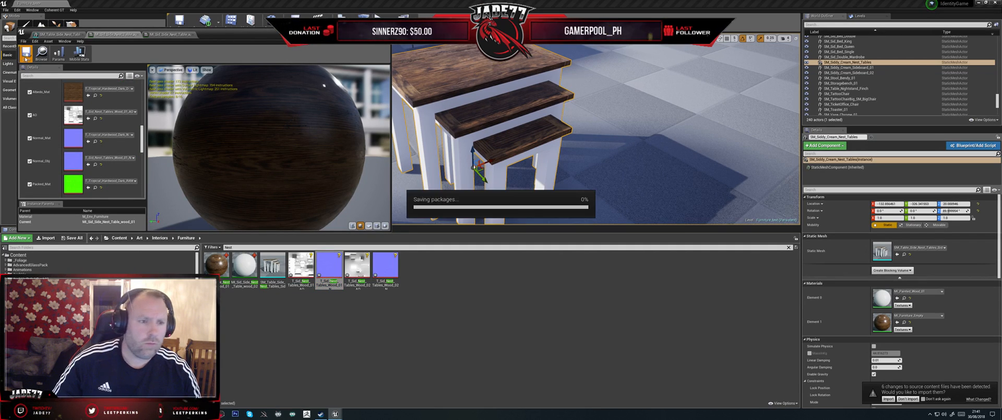
- Assign the T_Sid_Nest_Tables_Wood_02 AO and object normal textures to MI_Sid_Side_Nest_Table_wood_02 and save it
{"action": "left_click", "coordinate": [168, 35]}
{"action": "left_click", "coordinate": [360, 265]}
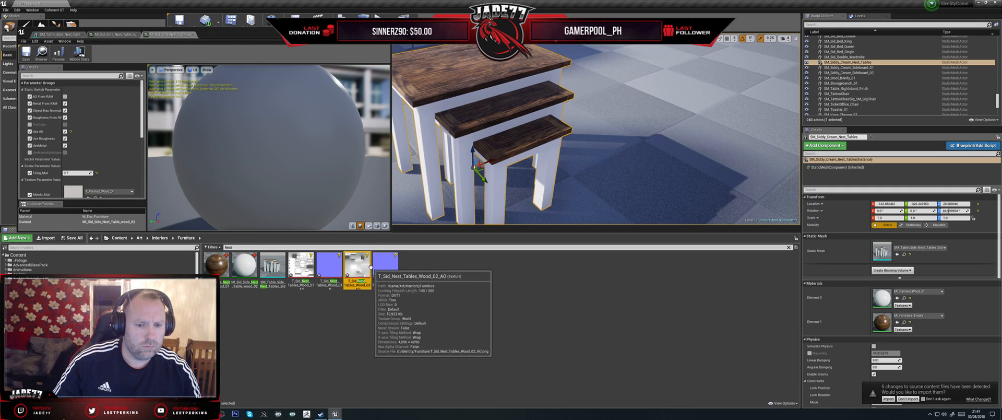
{"action": "left_click_drag", "start_coordinate": [367, 269], "coordinate": [78, 127]}
{"action": "left_click", "coordinate": [350, 262]}
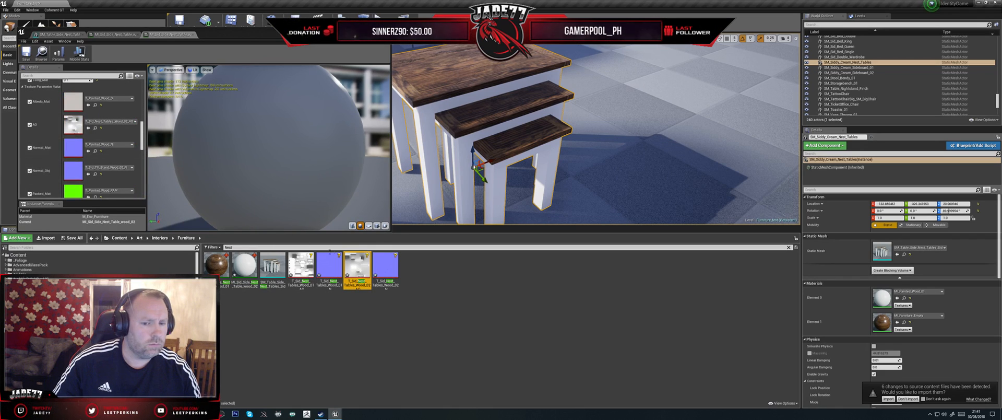
{"action": "left_click", "coordinate": [391, 265]}
{"action": "left_click_drag", "start_coordinate": [392, 265], "coordinate": [73, 173]}
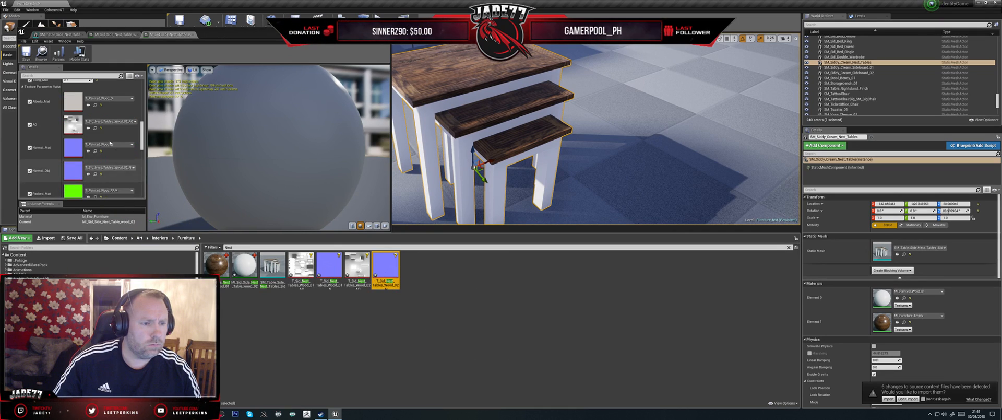
{"action": "left_click", "coordinate": [26, 53]}
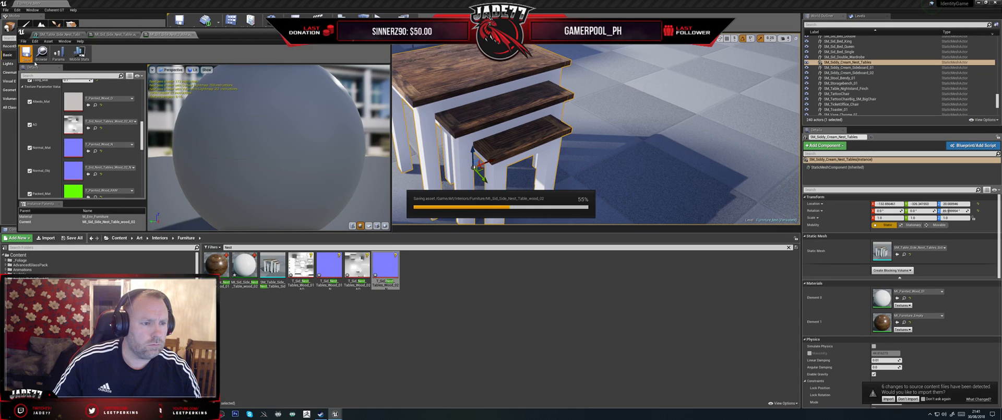
- Apply MI_Sid_Side_Nest_Table_wood_01 to Element 1 of the nest tables mesh and inspect the tabletops up close
{"action": "left_click", "coordinate": [58, 35]}
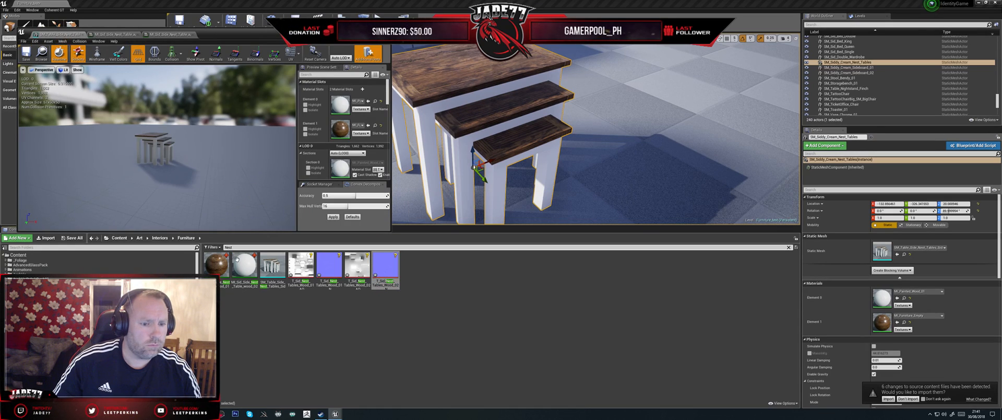
{"action": "left_click_drag", "start_coordinate": [216, 265], "coordinate": [340, 129]}
{"action": "scroll", "coordinate": [181, 158], "scroll_direction": "up", "scroll_amount": 2}
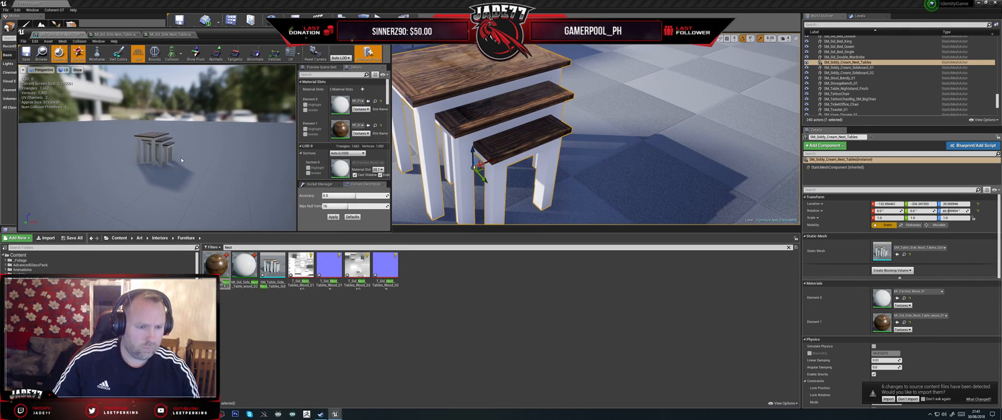
{"action": "scroll", "coordinate": [178, 156], "scroll_direction": "up", "scroll_amount": 4}
{"action": "mouse_move", "coordinate": [177, 156]}
{"action": "left_mouse_down", "text": "alt"}
{"action": "mouse_move", "coordinate": [168, 139]}
{"action": "mouse_move", "coordinate": [180, 156]}
{"action": "left_mouse_up", "text": "alt"}
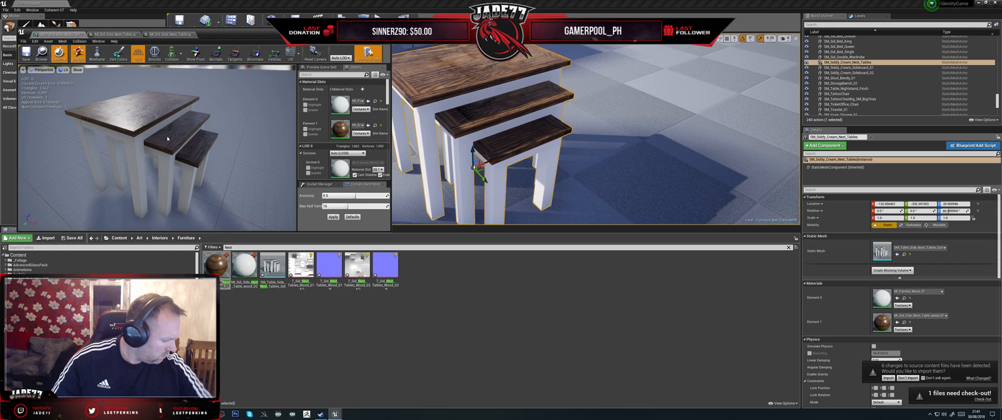
{"action": "scroll", "coordinate": [168, 138], "scroll_direction": "up", "scroll_amount": 4}
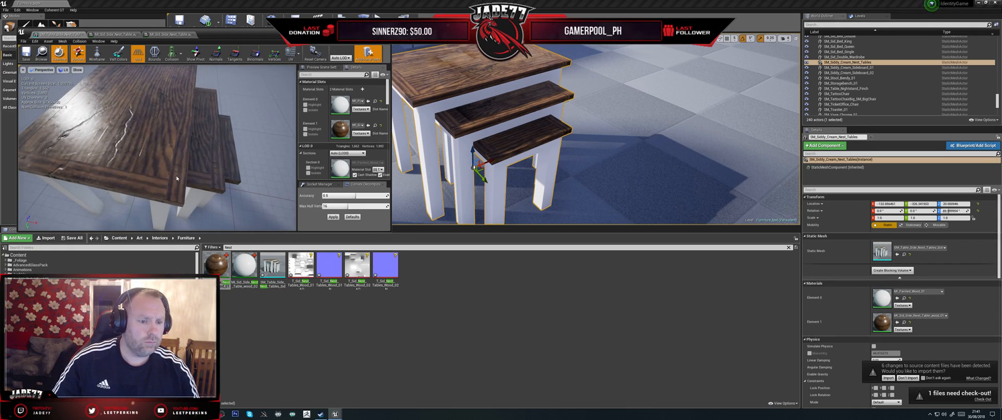
- Apply MI_Sid_Side_Nest_Table_wood_02 to Element 0 of the nest tables mesh, then check out and save the mesh
{"action": "left_click_drag", "start_coordinate": [247, 270], "coordinate": [341, 105]}
{"action": "left_click_drag", "start_coordinate": [224, 147], "coordinate": [225, 107], "text": "alt"}
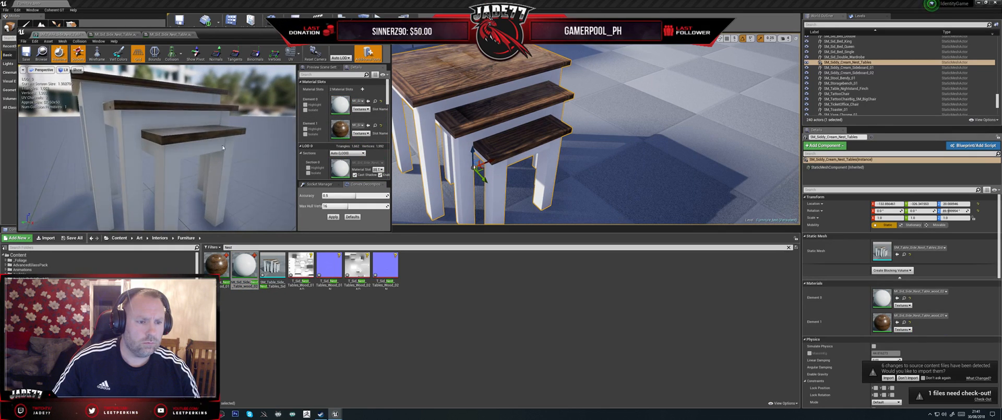
{"action": "left_click", "coordinate": [28, 54]}
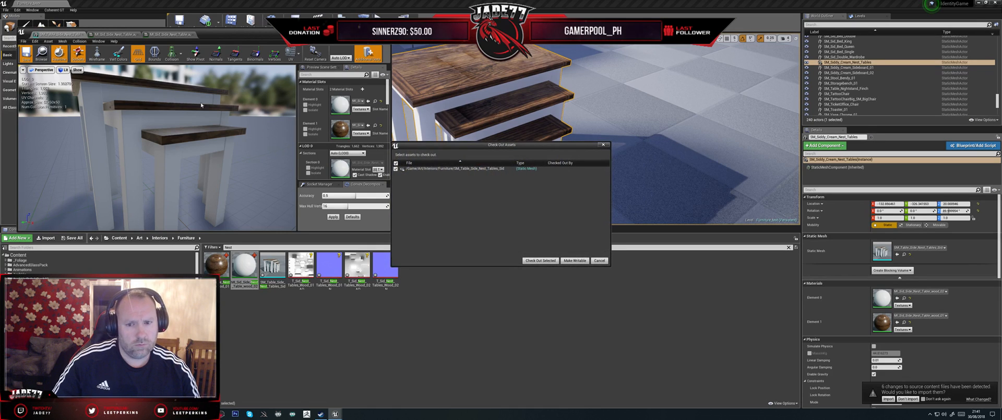
{"action": "left_click", "coordinate": [539, 260]}
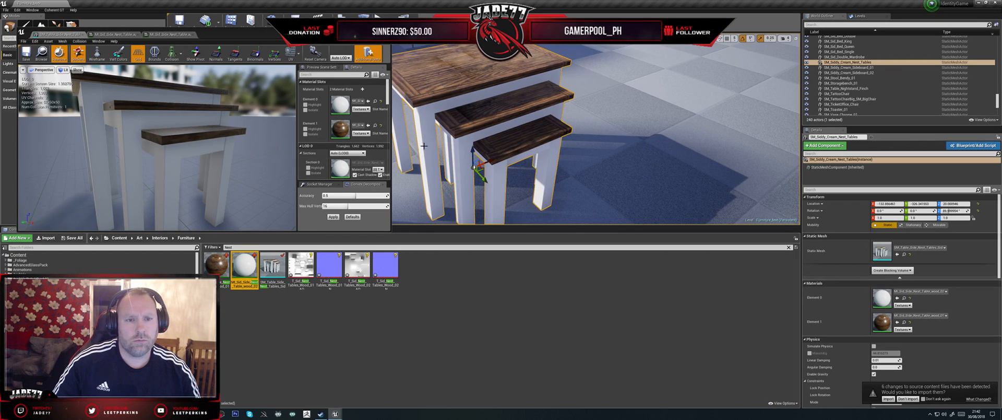
- Return to the level and look over the sideboards, drawers, wardrobe and beds
{"action": "scroll", "coordinate": [520, 138], "scroll_direction": "down", "scroll_amount": 6}
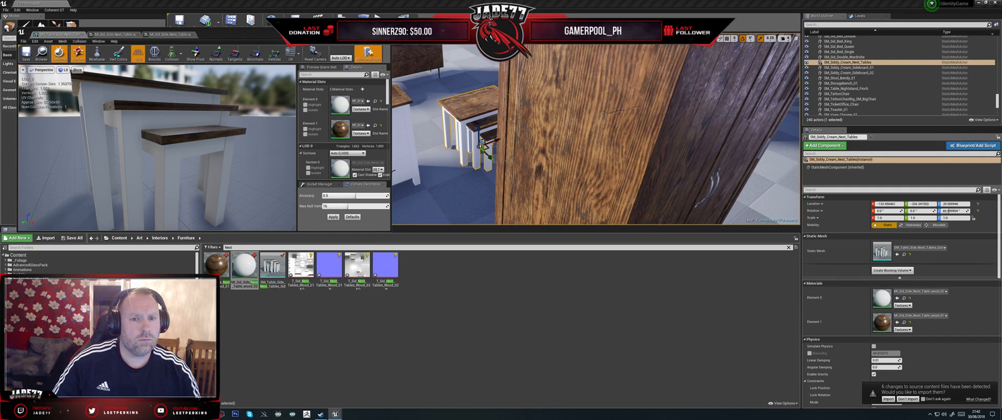
{"action": "left_click", "coordinate": [385, 31]}
{"action": "scroll", "coordinate": [438, 139], "scroll_direction": "down", "scroll_amount": 10}
{"action": "left_click_drag", "start_coordinate": [437, 139], "coordinate": [424, 154], "text": "alt"}
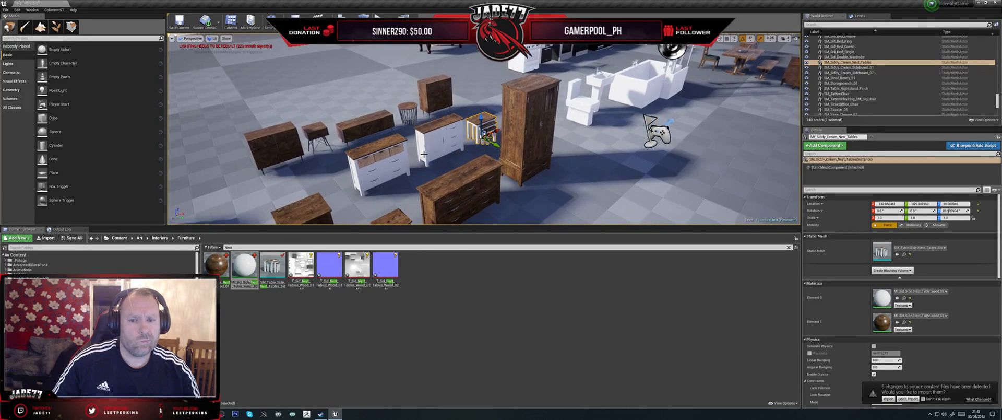
{"action": "left_click", "coordinate": [468, 159]}
{"action": "scroll", "coordinate": [507, 157], "scroll_direction": "down", "scroll_amount": 3}
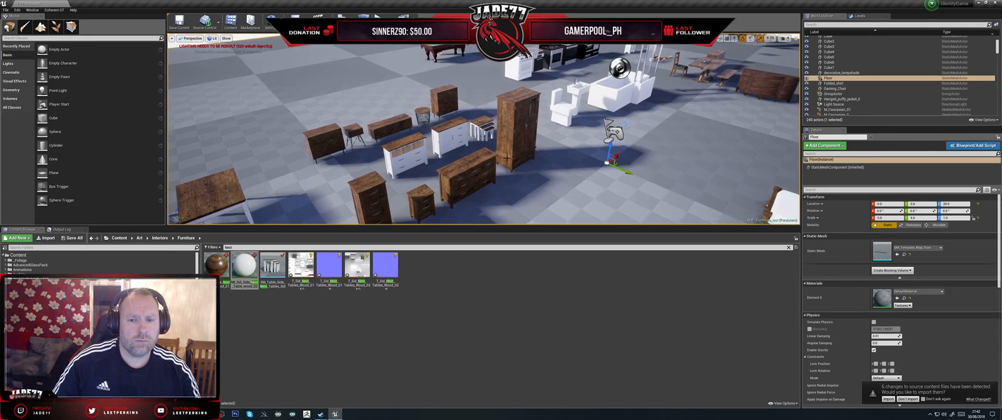
{"action": "left_click_drag", "start_coordinate": [479, 181], "coordinate": [553, 172], "text": "alt"}
{"action": "middle_click_drag", "start_coordinate": [553, 173], "coordinate": [596, 144]}
- Check the meshes and materials of the SM_Bed_03_Double, SM_Bed_02_Double and SM_Bed_01_Single actors, undoing the last move
{"action": "left_click", "coordinate": [580, 104]}
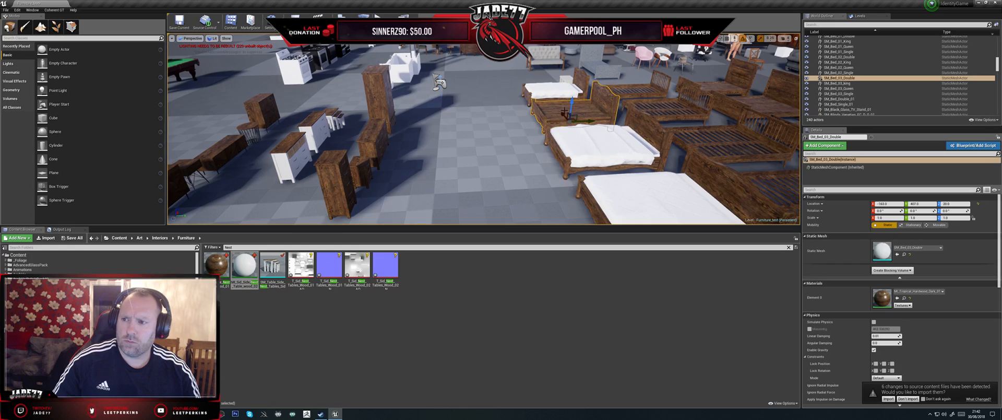
{"action": "left_click", "coordinate": [701, 107]}
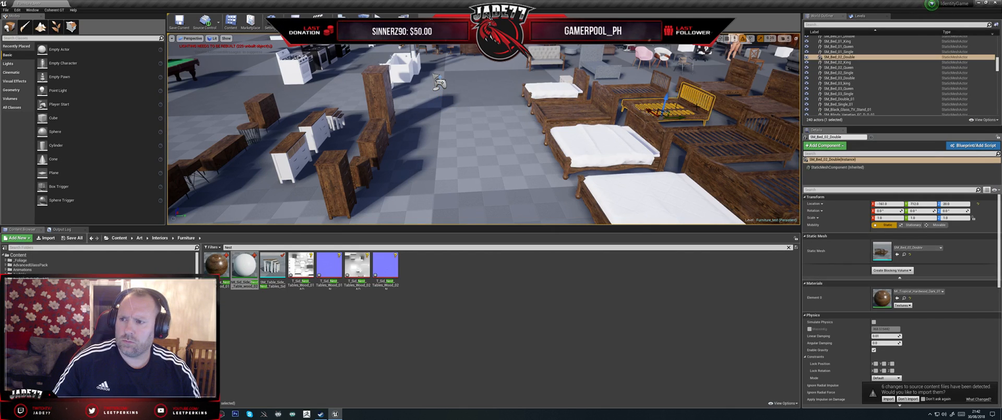
{"action": "left_click", "coordinate": [735, 85]}
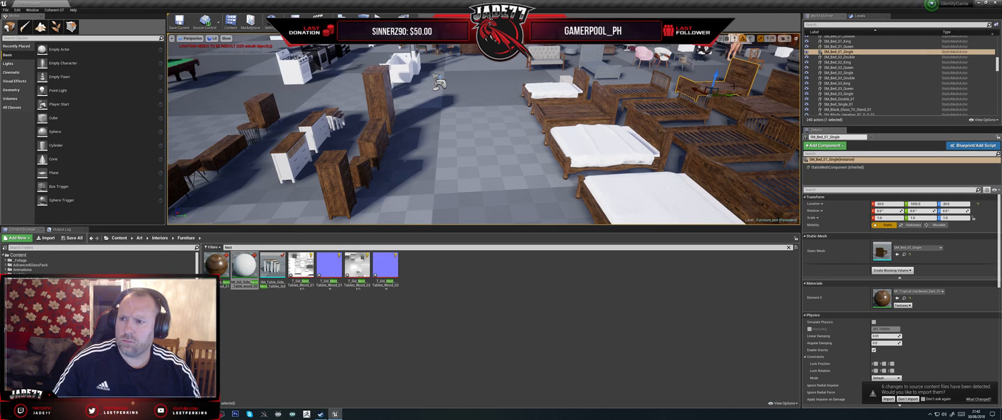
{"action": "key", "text": "ctrl+z"}
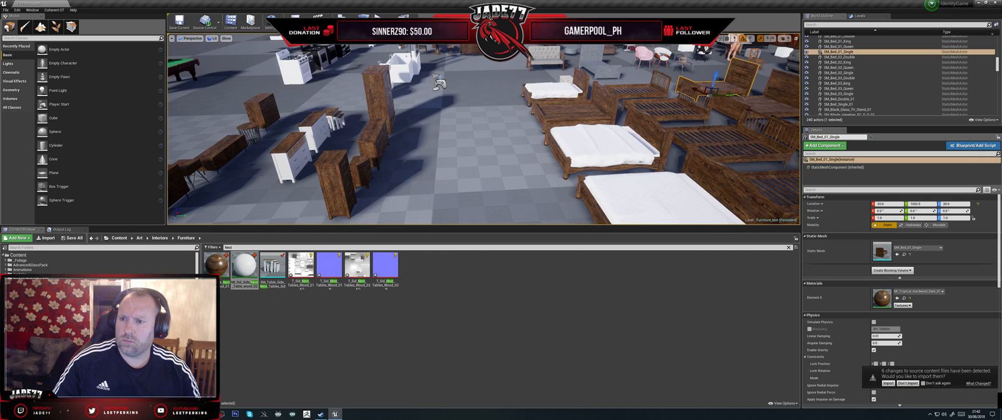
{"action": "scroll", "coordinate": [439, 82], "scroll_direction": "down", "scroll_amount": 10}
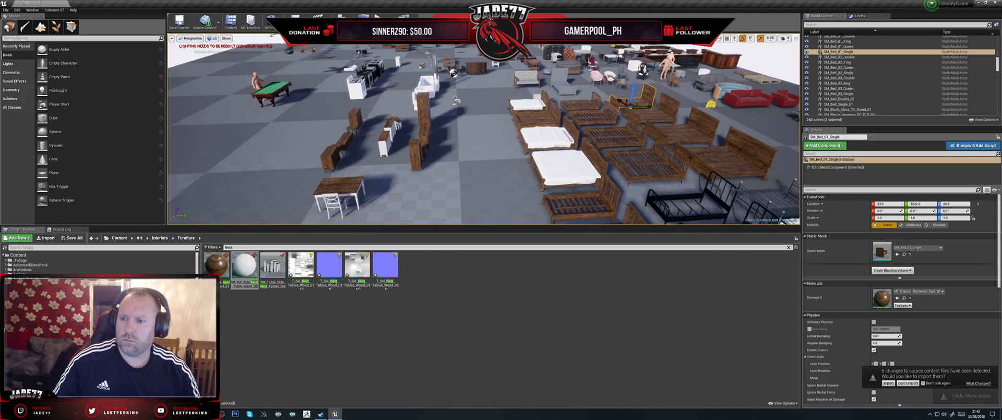
- Select the SM_Sid_Bed_Single actor in the level and inspect its wooden frame up close
{"action": "left_click", "coordinate": [750, 184]}
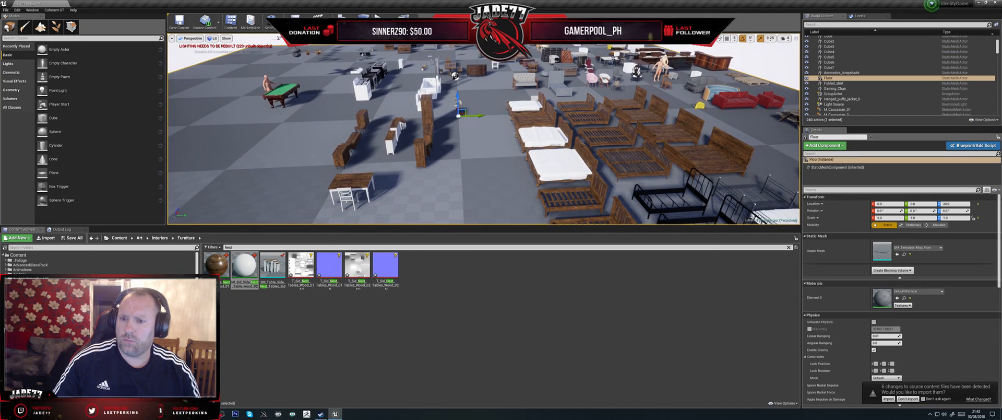
{"action": "left_click", "coordinate": [588, 207]}
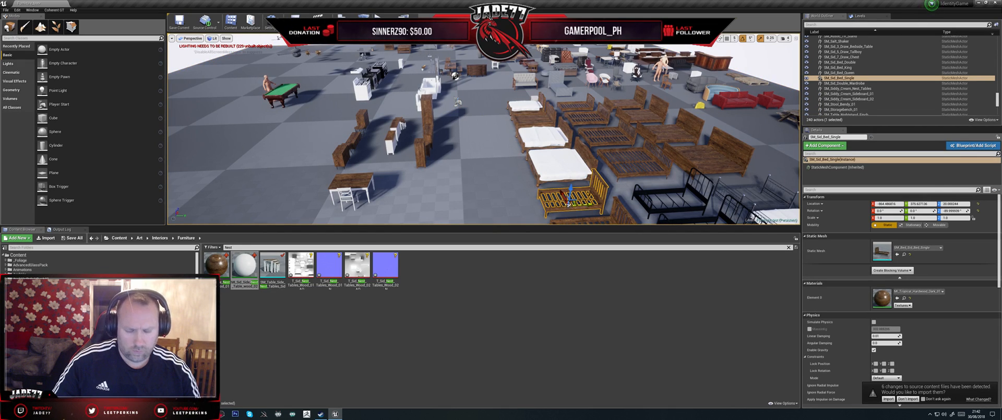
{"action": "key", "text": "f"}
{"action": "left_click_drag", "start_coordinate": [484, 156], "coordinate": [488, 133], "text": "alt"}
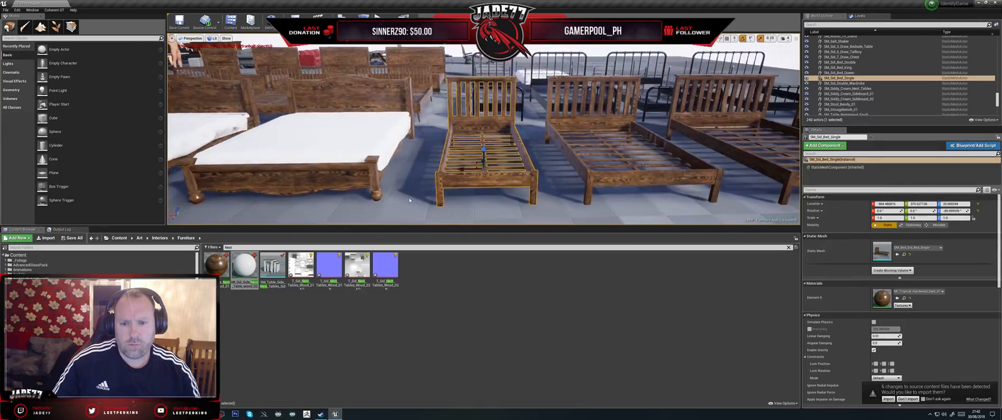
{"action": "scroll", "coordinate": [484, 130], "scroll_direction": "up", "scroll_amount": 4}
{"action": "left_click_drag", "start_coordinate": [467, 184], "coordinate": [522, 188], "text": "alt"}
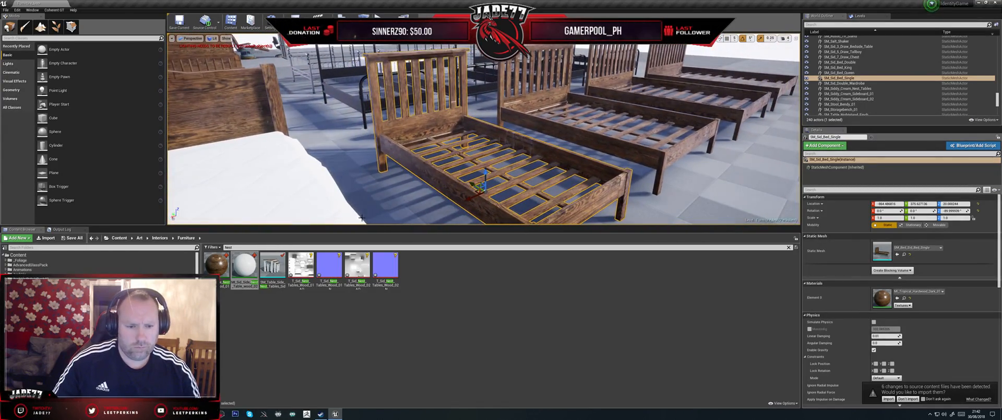
- Filter the Furniture assets by sid and duplicate MI_Sid_TV_Stand_wood_01 as MI_Sid_Bed_Single_Wood
{"action": "left_click", "coordinate": [233, 248]}
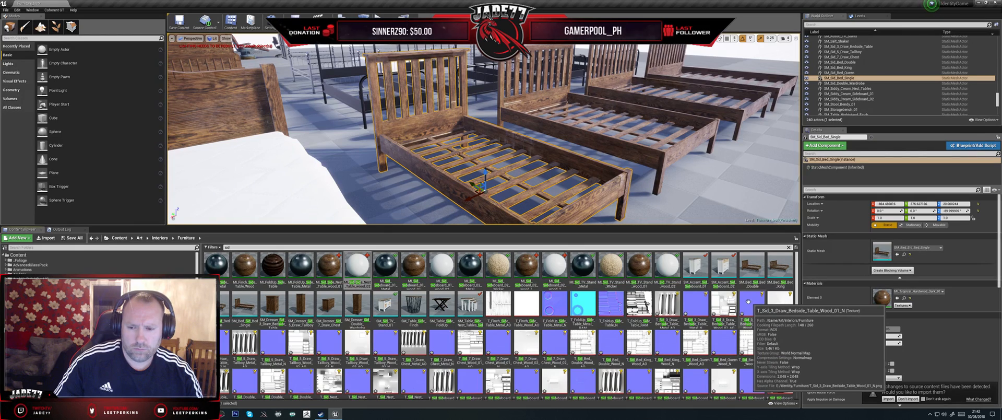
{"action": "right_click", "coordinate": [640, 269]}
{"action": "left_click", "coordinate": [637, 270]}
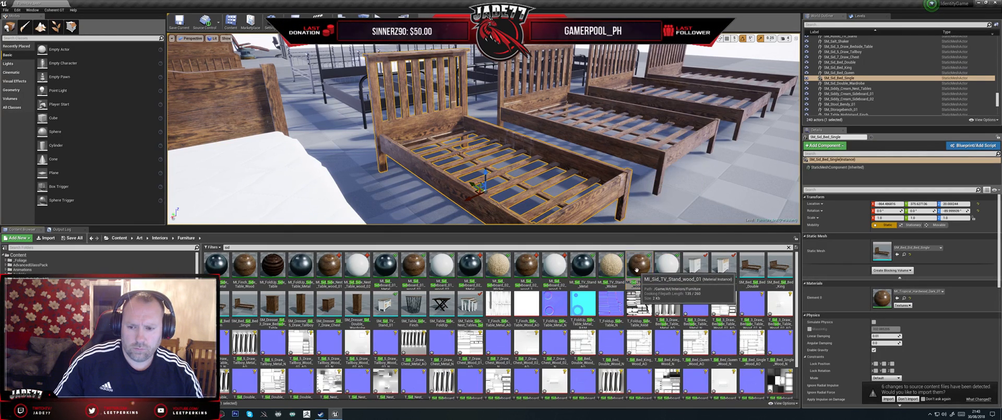
{"action": "right_click", "coordinate": [637, 270]}
{"action": "left_click", "coordinate": [666, 174]}
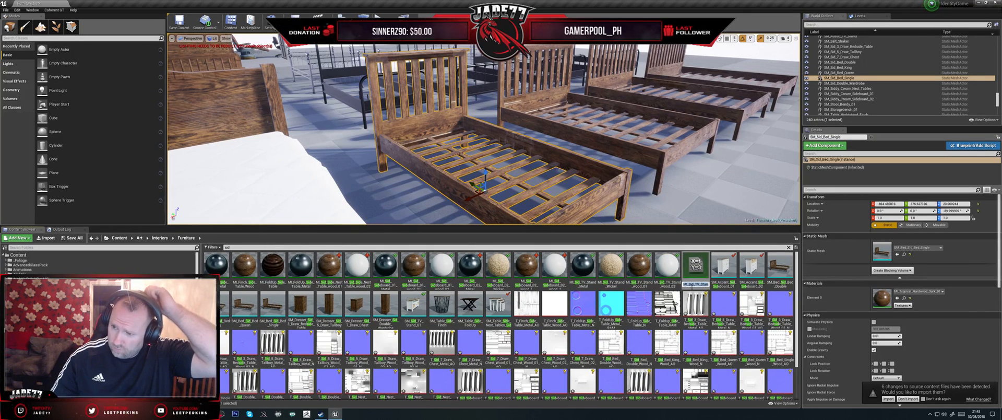
{"action": "left_click_drag", "start_coordinate": [696, 285], "coordinate": [709, 285]}
{"action": "type", "text": "Bed_Sin"}
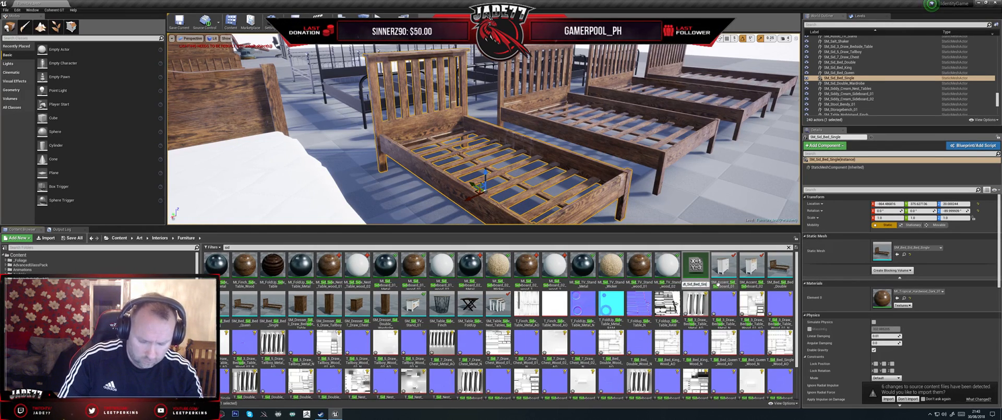
{"action": "type", "text": "gle"}
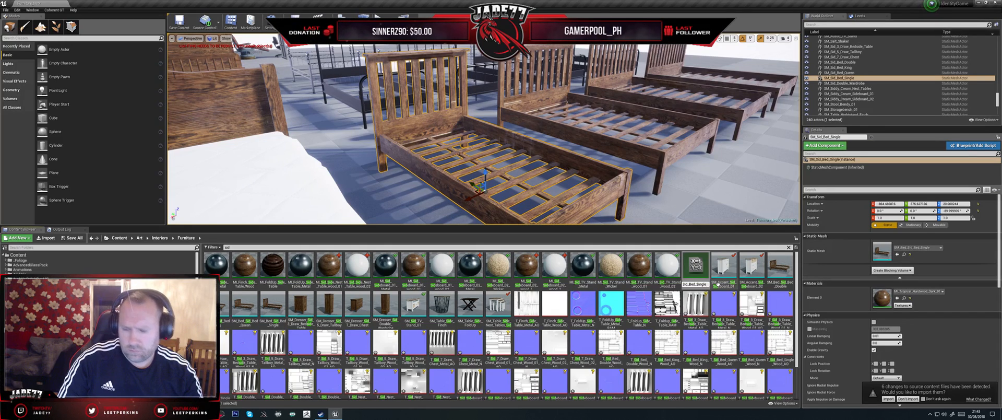
{"action": "type", "text": "_Wood"}
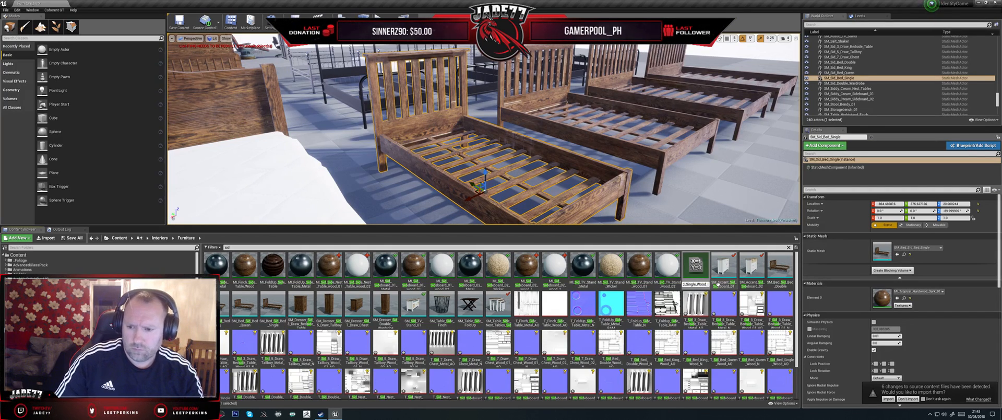
{"action": "key", "text": "Return"}
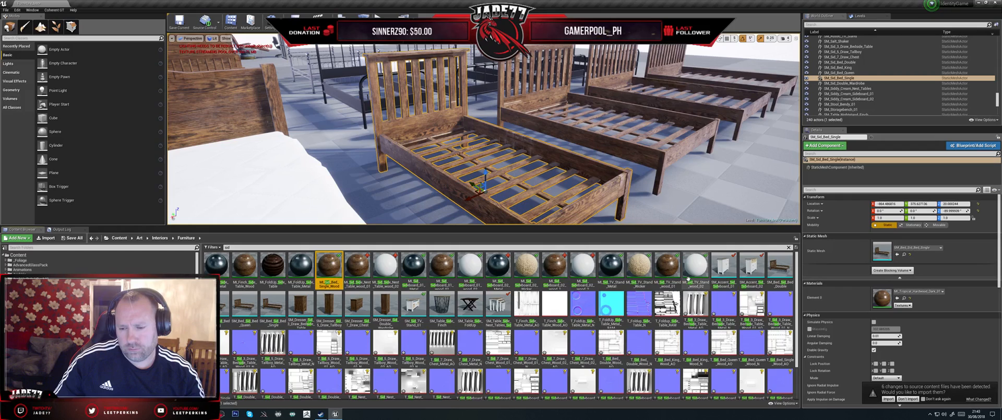
- Assign T_Sid_Bed_Single_Wood_AO as AO and T_Sid_Bed_Single_Wood_N as Normal_Obj in MI_Sid_Bed_Single_Wood, then save the instance
{"action": "double_click", "coordinate": [329, 268]}
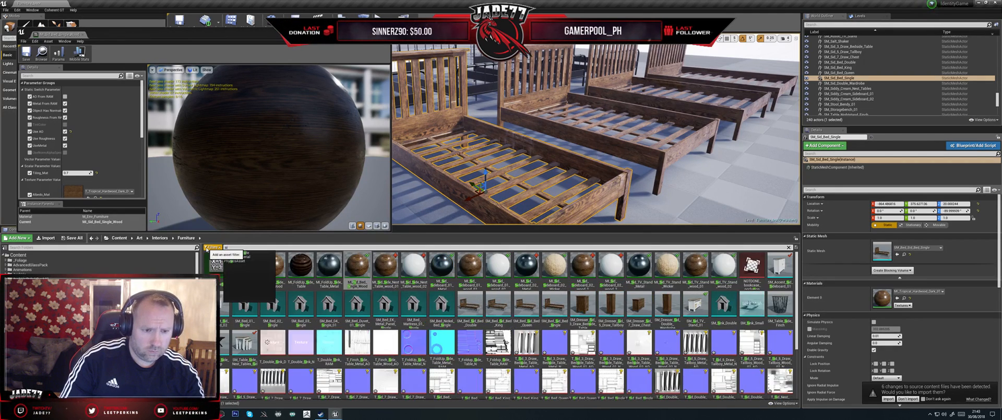
{"action": "type", "text": "_bed"}
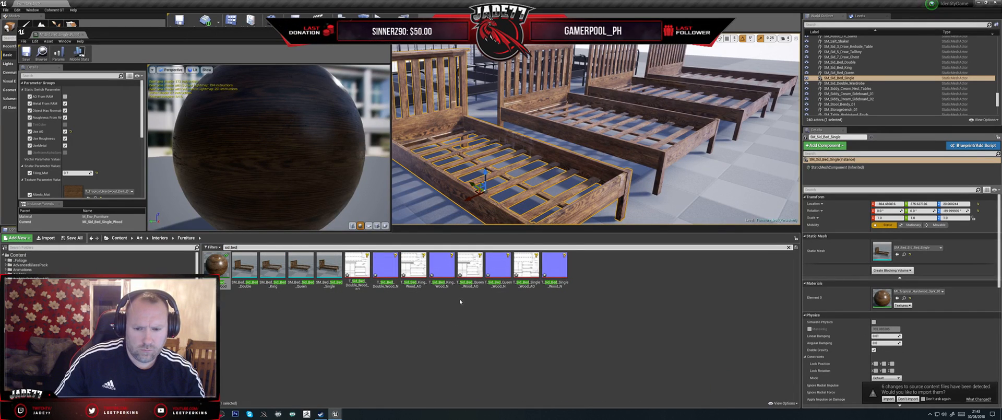
{"action": "scroll", "coordinate": [118, 160], "scroll_direction": "down", "scroll_amount": 2}
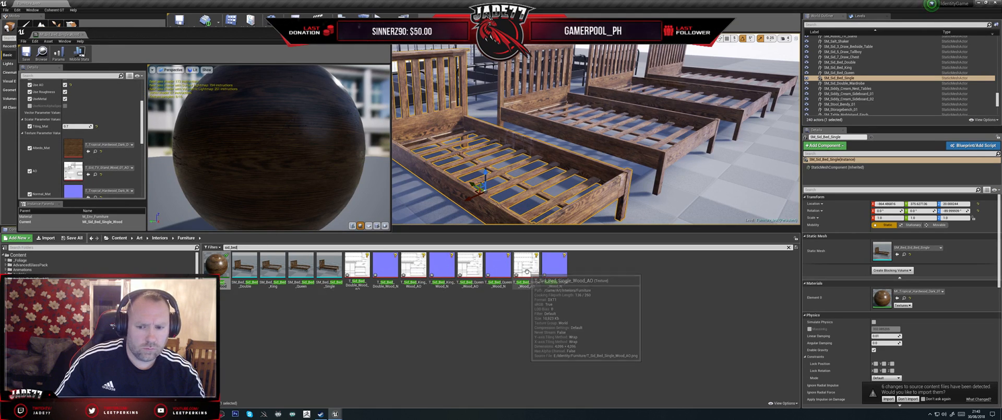
{"action": "left_click_drag", "start_coordinate": [527, 269], "coordinate": [78, 172]}
{"action": "scroll", "coordinate": [104, 174], "scroll_direction": "down", "scroll_amount": 3}
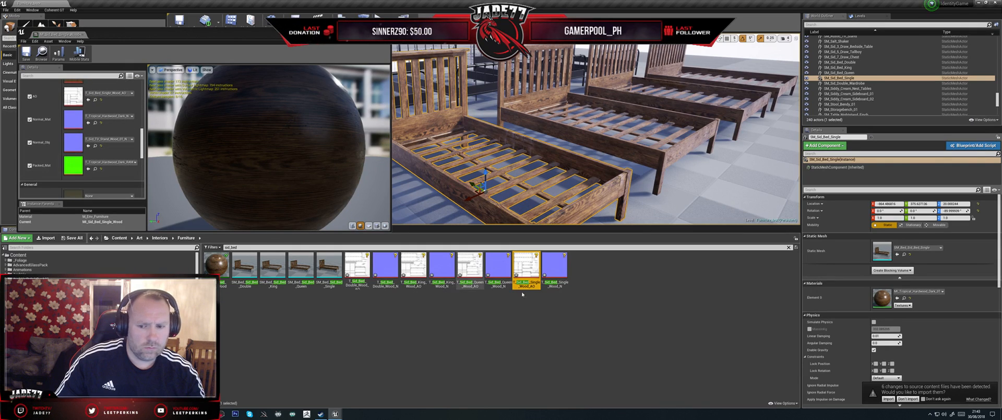
{"action": "left_click", "coordinate": [555, 269]}
{"action": "left_click_drag", "start_coordinate": [554, 269], "coordinate": [73, 142]}
{"action": "left_click", "coordinate": [26, 53]}
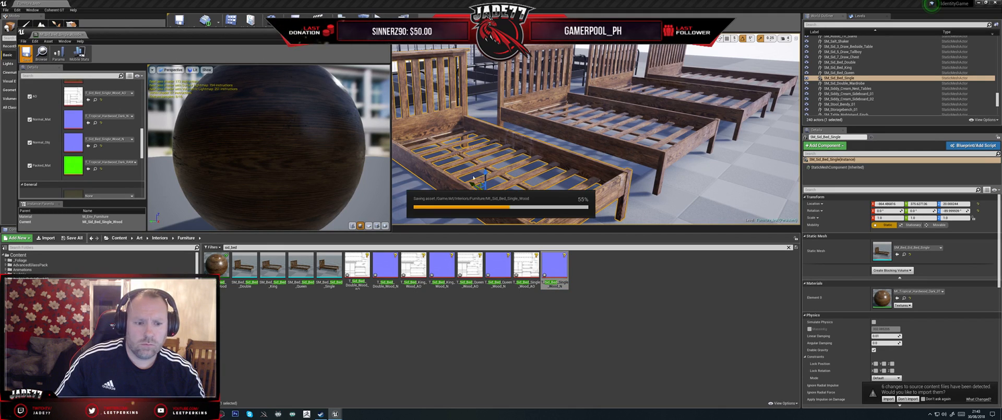
- Apply MI_Sid_Bed_Single_Wood to Element 0 of the SM_Bed_Sid_Bed_Single mesh and save the mesh
{"action": "double_click", "coordinate": [335, 269]}
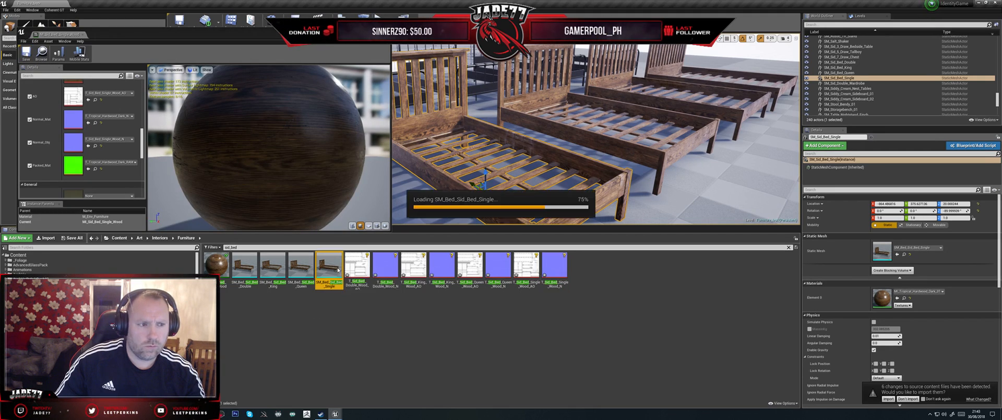
{"action": "left_click_drag", "start_coordinate": [216, 267], "coordinate": [360, 107]}
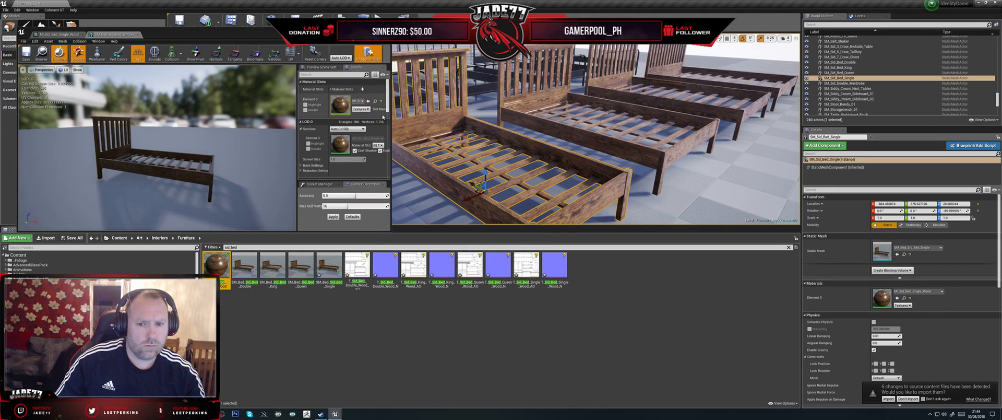
{"action": "left_click", "coordinate": [26, 53]}
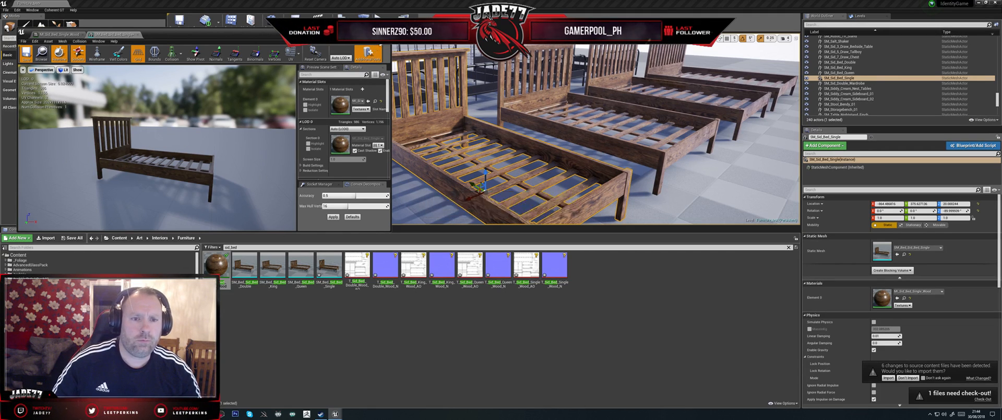
- Open the SM_Bed_Sid_Bed_Double mesh and duplicate MI_Sid_Bed_Single_Wood as MI_Sid_Double_Bed_wood
{"action": "left_click", "coordinate": [257, 272]}
{"action": "double_click", "coordinate": [257, 272]}
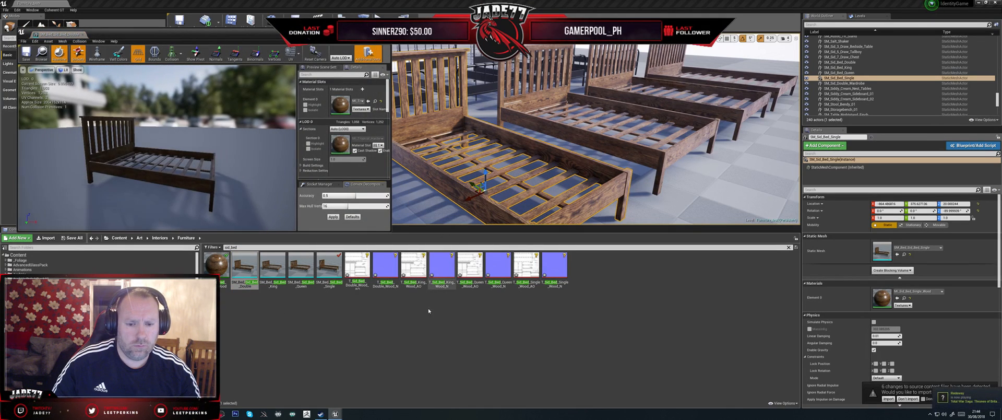
{"action": "right_click", "coordinate": [215, 270]}
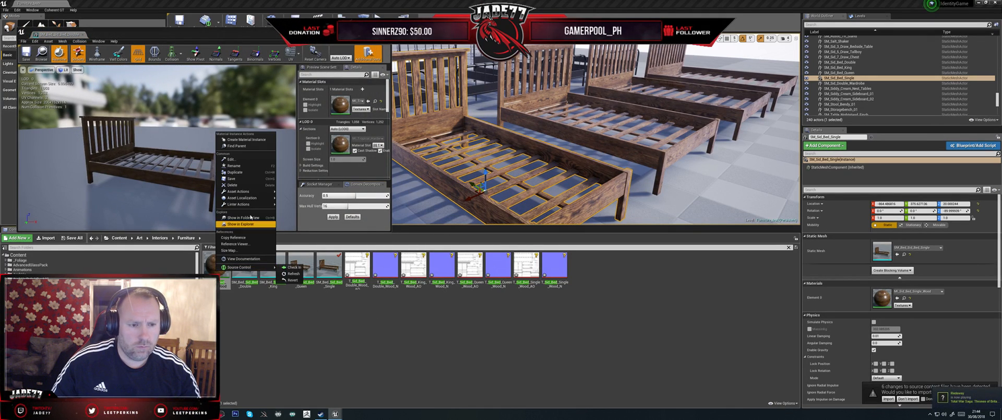
{"action": "left_click", "coordinate": [235, 172]}
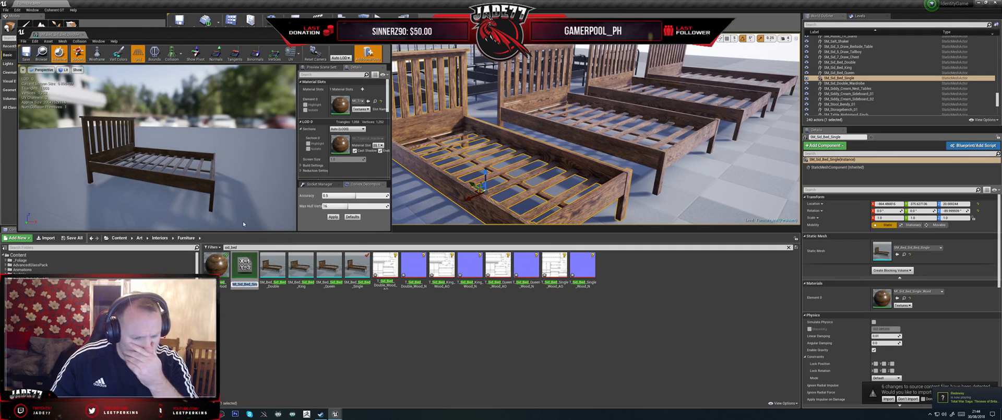
{"action": "type", "text": "MI_Sid_Side_Nest_Table_wood_01"}
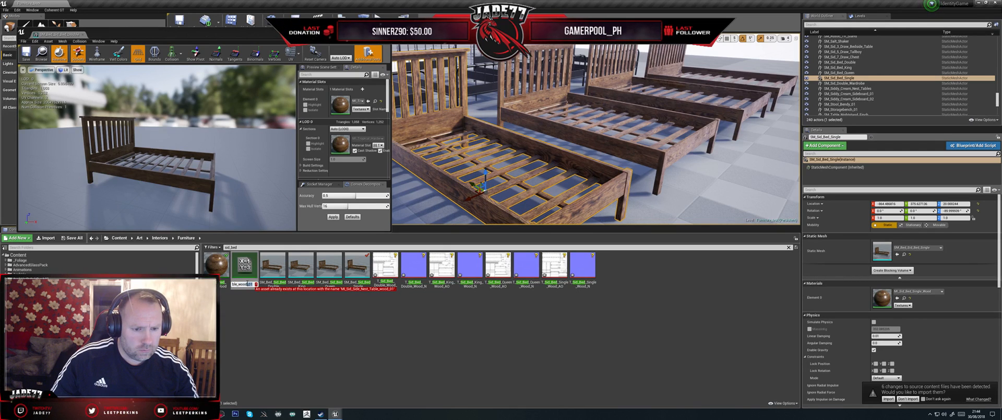
{"action": "key", "text": "BackSpace"}
{"action": "key", "text": "BackSpace"}
{"action": "key", "text": "BackSpace"}
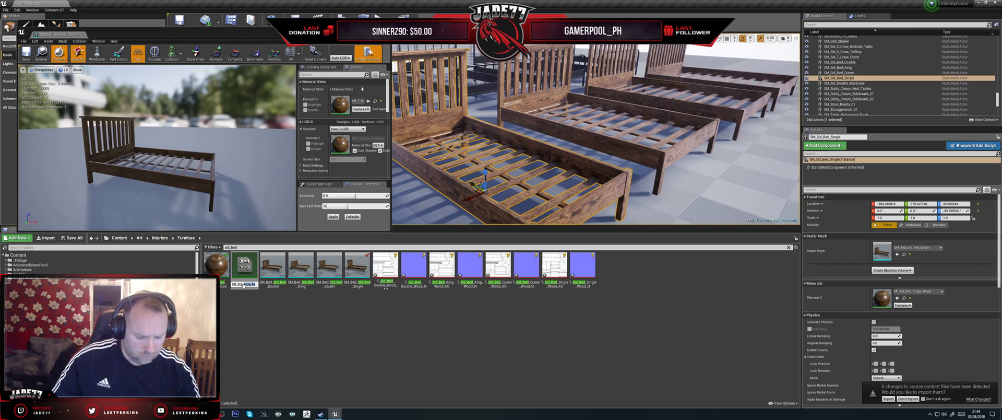
{"action": "type", "text": "_Bed"}
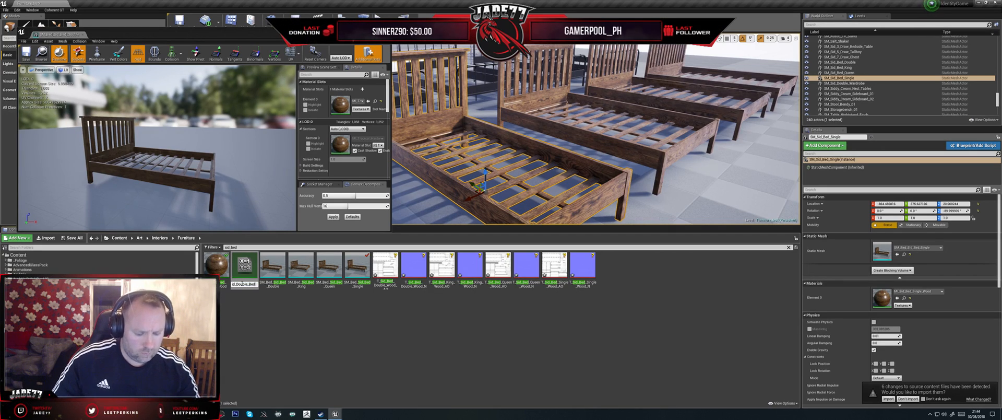
{"action": "type", "text": "_wood"}
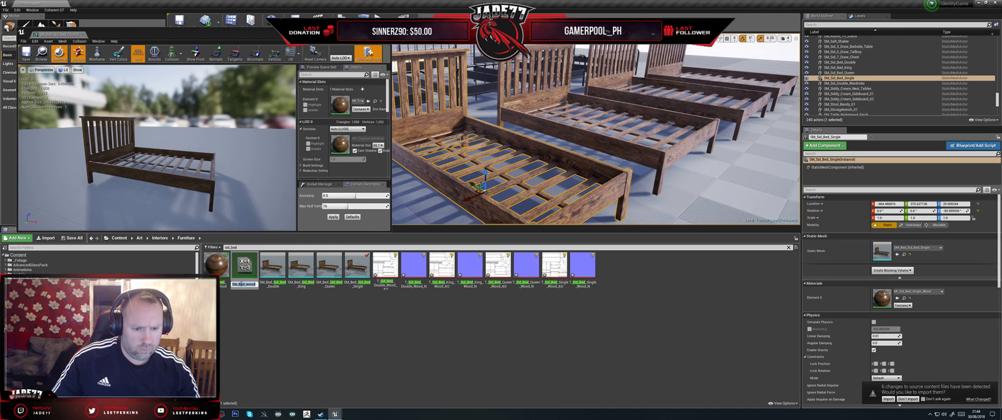
{"action": "key", "text": "Return"}
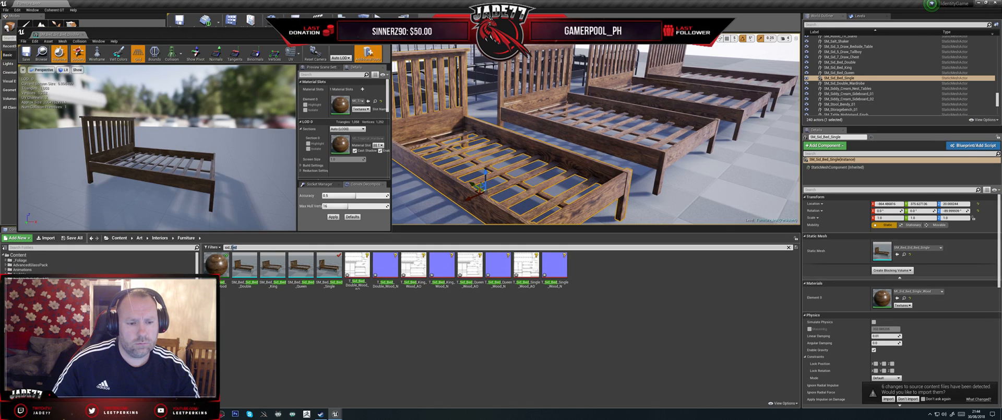
- Widen the asset filter to sid, find MI_Sid_Double_Bed_wood and check its full name
{"action": "key", "text": "BackSpace"}
{"action": "key", "text": "BackSpace"}
{"action": "key", "text": "BackSpace"}
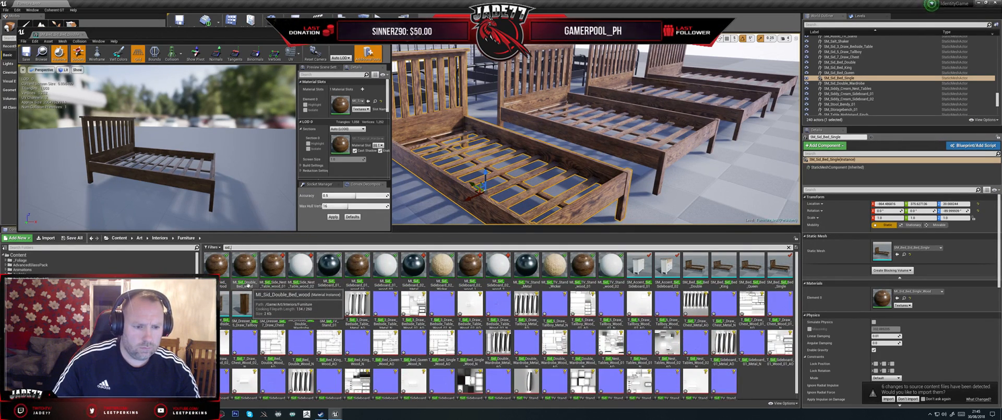
{"action": "left_click", "coordinate": [248, 285]}
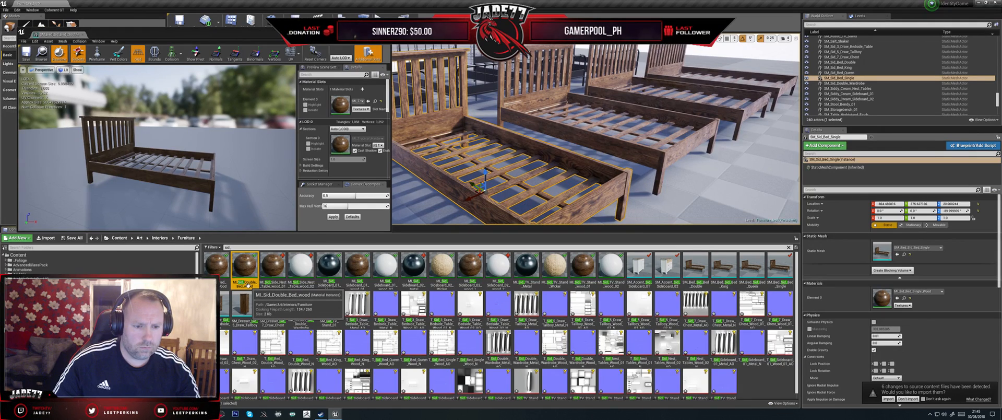
{"action": "left_click", "coordinate": [248, 284]}
{"action": "key", "text": "Right"}
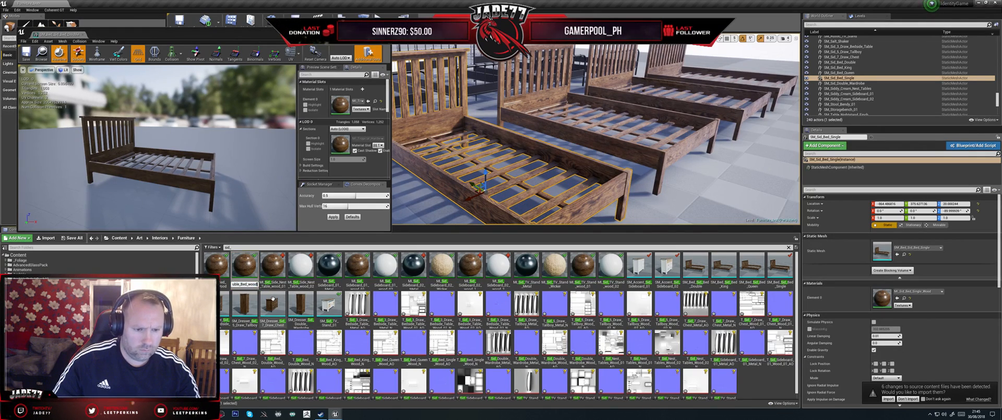
{"action": "key", "text": "Return"}
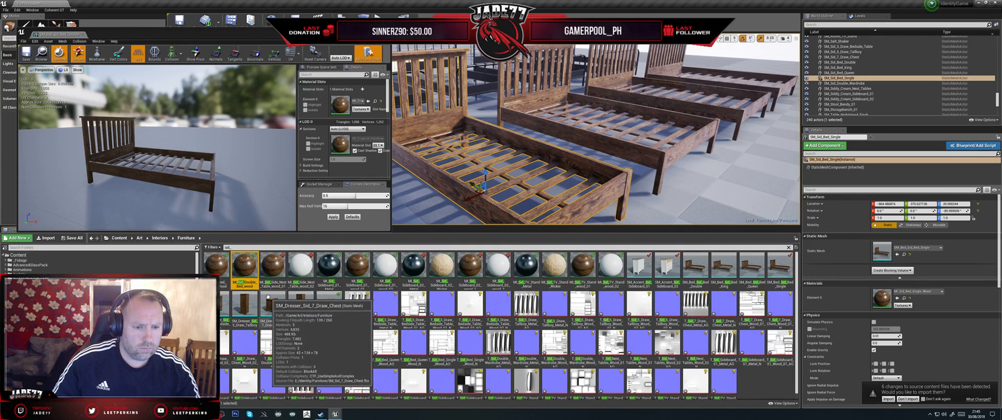
- Open MI_Sid_Double_Bed_wood, filter the assets to sid_bed and assign T_Sid_Bed_Double_Wood_AO as its AO texture
{"action": "double_click", "coordinate": [249, 272]}
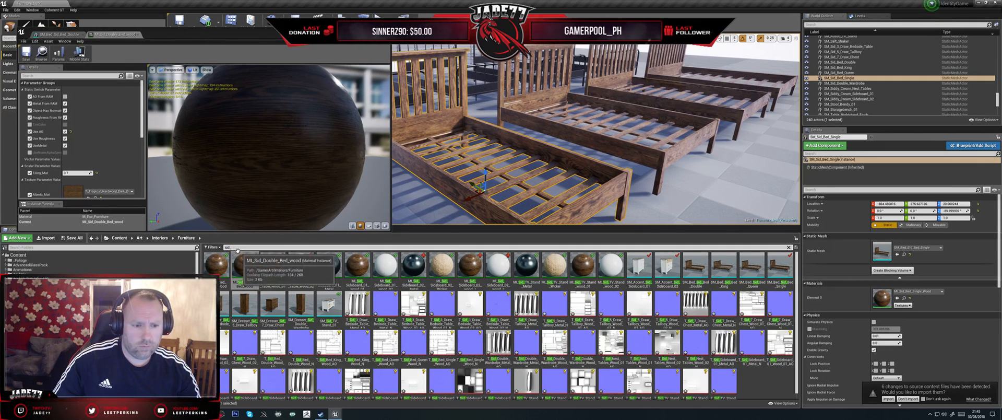
{"action": "type", "text": "ed"}
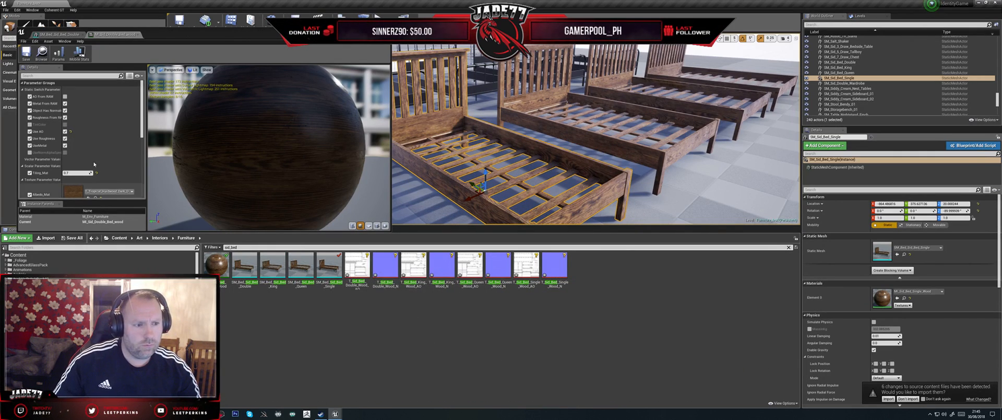
{"action": "scroll", "coordinate": [108, 173], "scroll_direction": "down", "scroll_amount": 2}
{"action": "scroll", "coordinate": [108, 173], "scroll_direction": "down", "scroll_amount": 5}
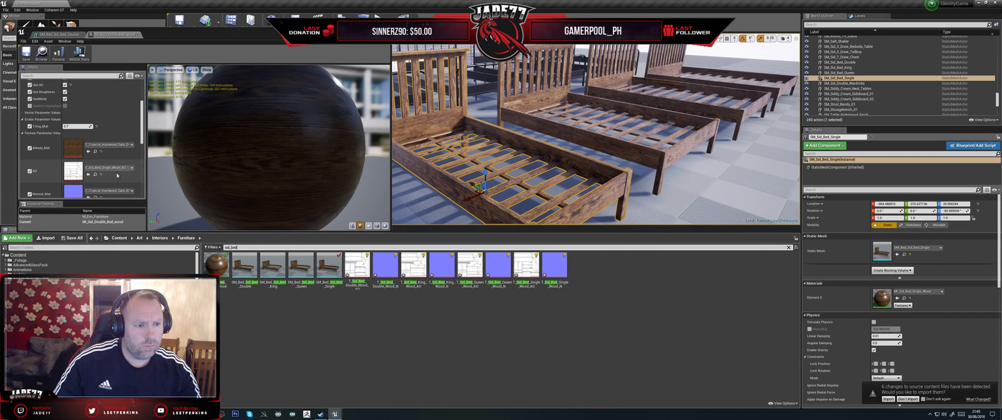
{"action": "left_click", "coordinate": [393, 277]}
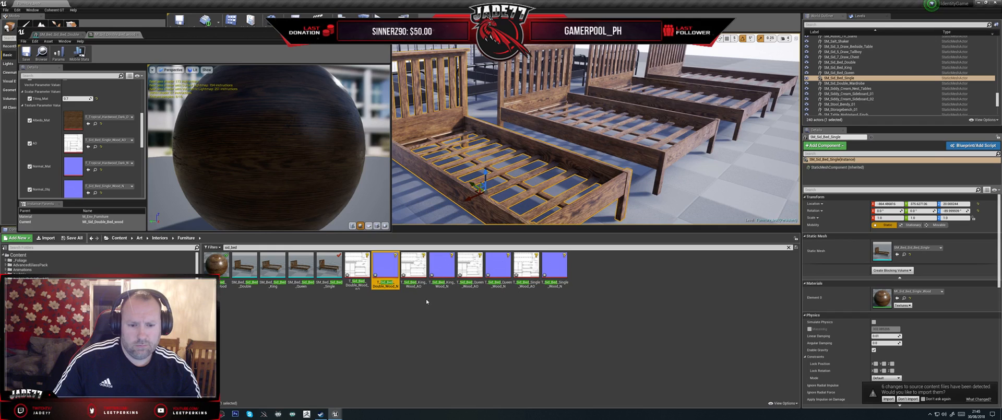
{"action": "left_click", "coordinate": [366, 273]}
{"action": "left_click_drag", "start_coordinate": [365, 272], "coordinate": [69, 143]}
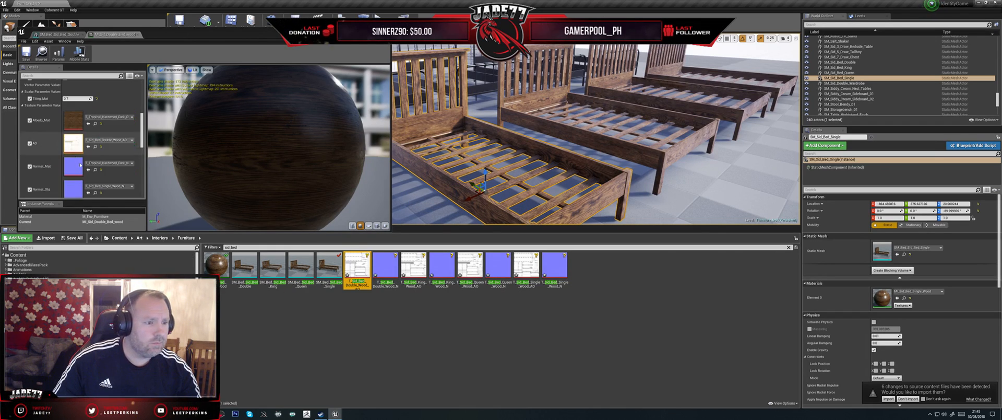
- Assign T_Sid_Bed_Double_Wood_N as Normal_Obj in MI_Sid_Double_Bed_wood and save the instance
{"action": "scroll", "coordinate": [117, 191], "scroll_direction": "down", "scroll_amount": 2}
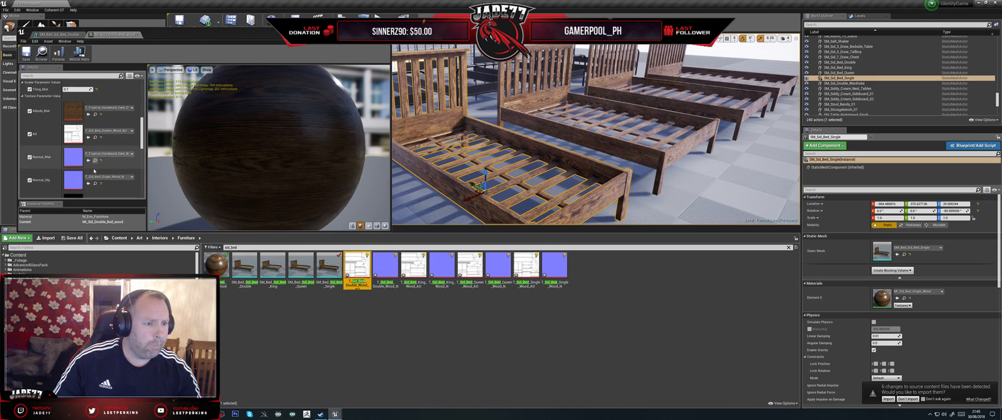
{"action": "left_click", "coordinate": [390, 276]}
{"action": "left_click_drag", "start_coordinate": [389, 276], "coordinate": [74, 172]}
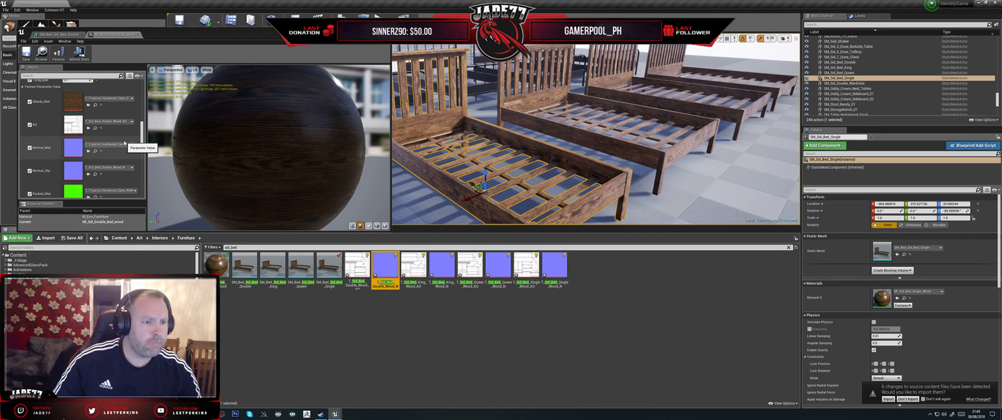
{"action": "scroll", "coordinate": [109, 135], "scroll_direction": "up", "scroll_amount": 5}
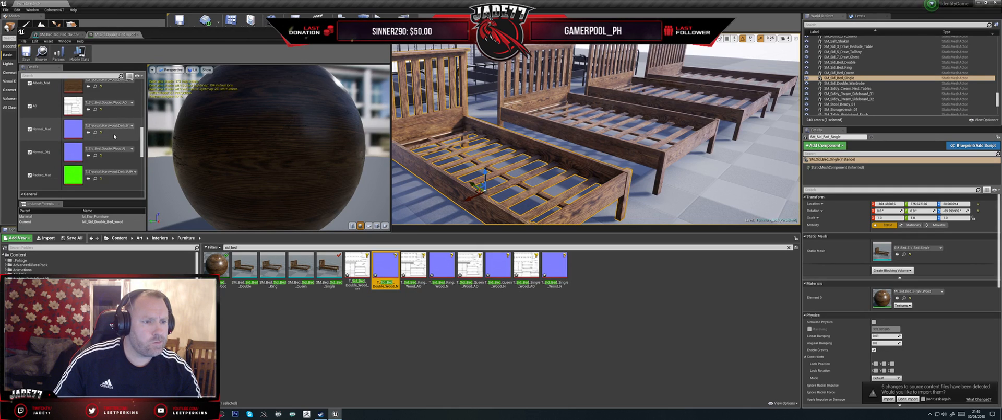
{"action": "scroll", "coordinate": [110, 135], "scroll_direction": "up", "scroll_amount": 3}
{"action": "key", "text": "ctrl+s"}
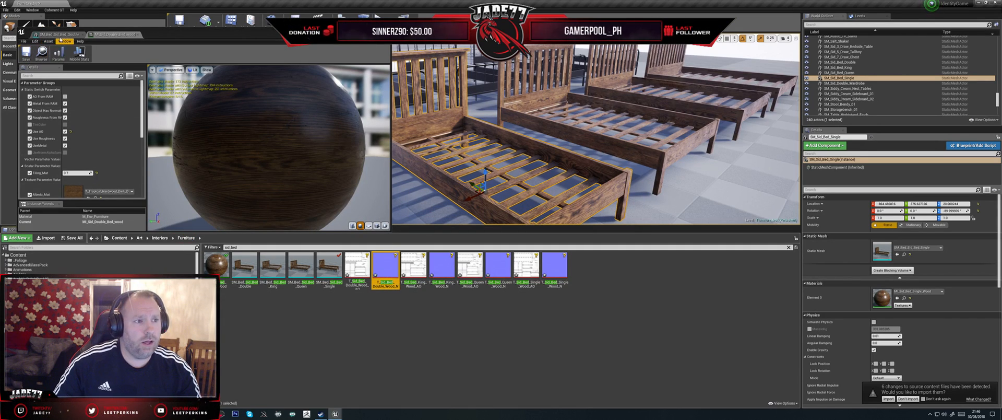
- Bring the SM_Bed_Sid_Bed_Double mesh back up for editing and check its asset name
{"action": "left_click", "coordinate": [59, 34]}
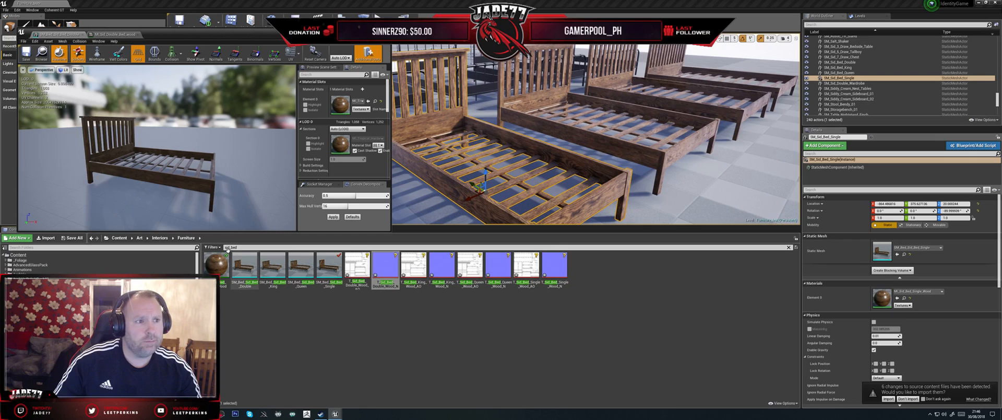
{"action": "left_click", "coordinate": [114, 35]}
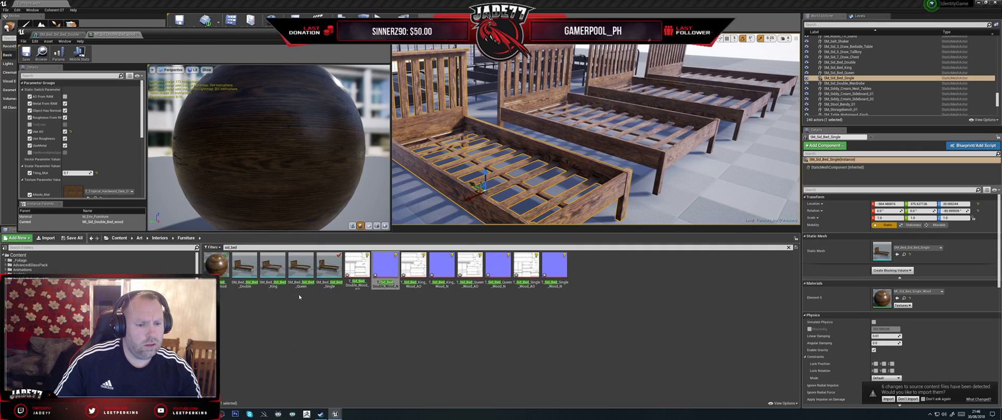
{"action": "double_click", "coordinate": [251, 286]}
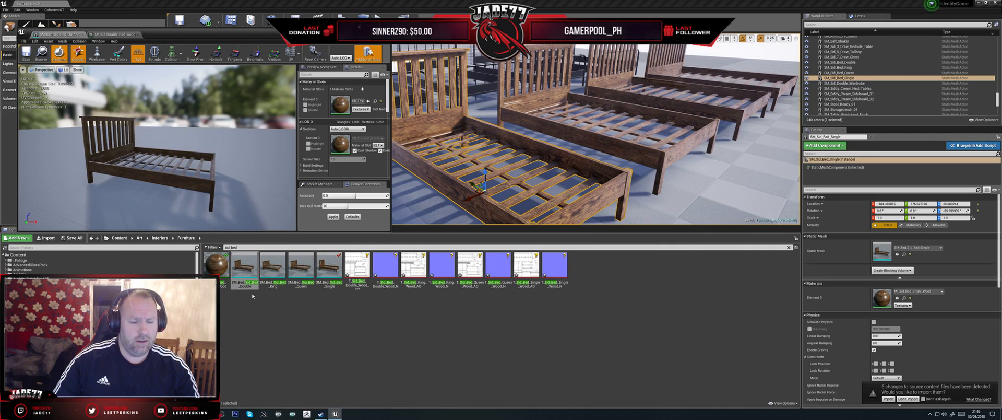
{"action": "mouse_move", "coordinate": [258, 285]}
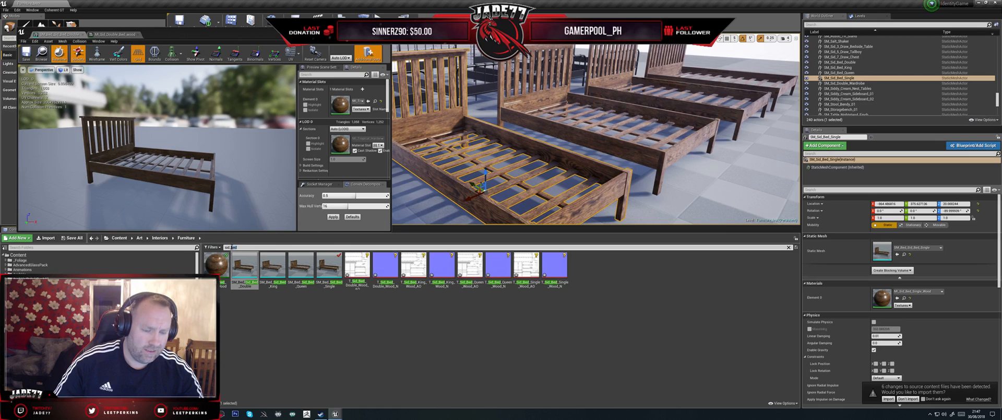
- Filter the assets for the double items and rename MI_Sid_Double_Bed_wood as MI_Sid_Bed_Double_wood
{"action": "type", "text": "doub"}
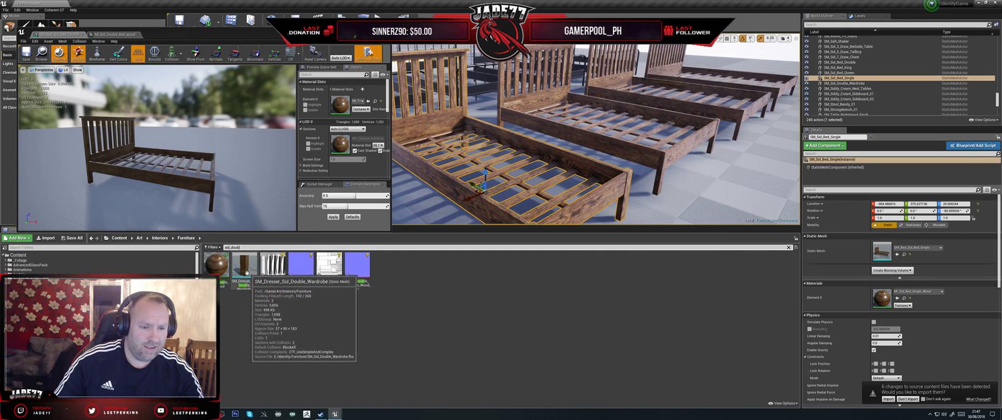
{"action": "left_click", "coordinate": [223, 284]}
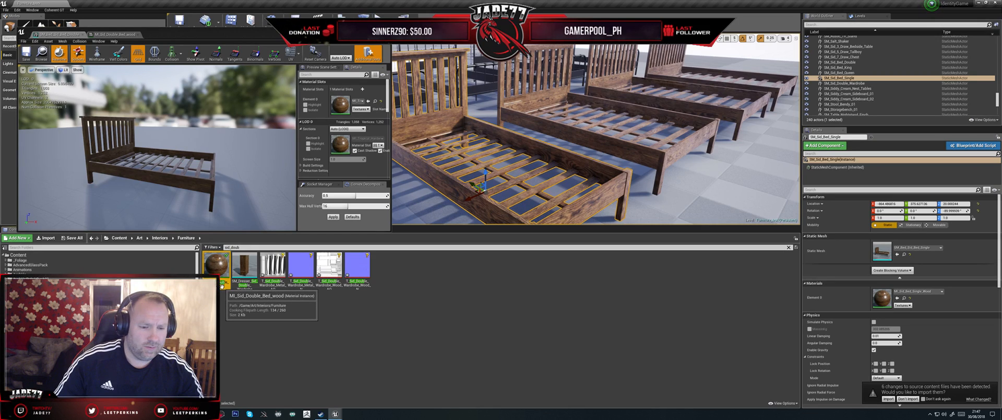
{"action": "left_click", "coordinate": [223, 284]}
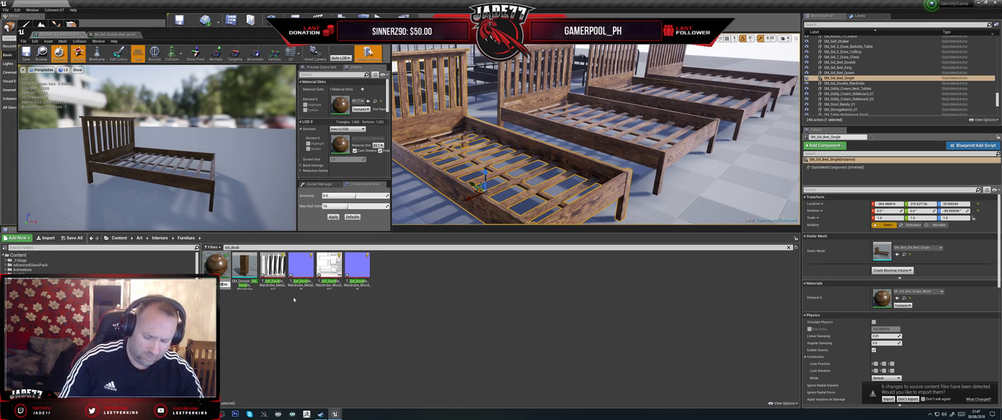
{"action": "type", "text": "uble_Bed_wood"}
{"action": "key", "text": "Return"}
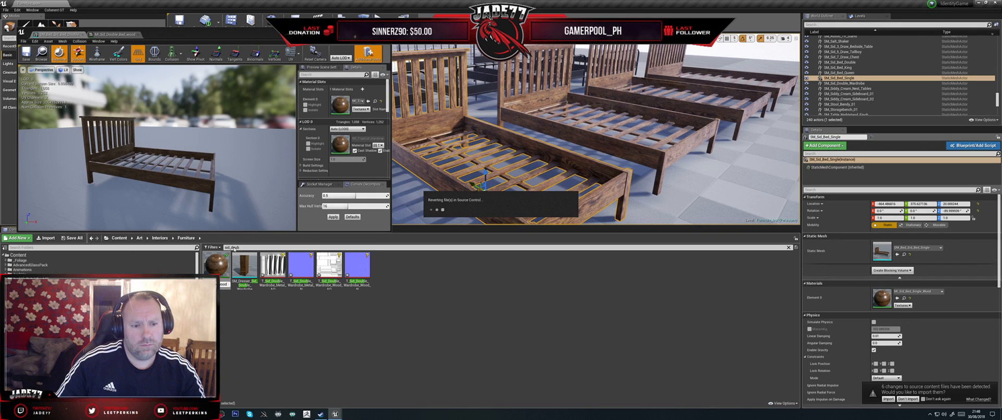
- Filter the assets to sid_bed, apply MI_Sid_Bed_Double_wood to Element 0 of the SM_Bed_Sid_Bed_Double mesh and save the mesh
{"action": "left_click_drag", "start_coordinate": [234, 247], "coordinate": [281, 251]}
{"action": "type", "text": "bed"}
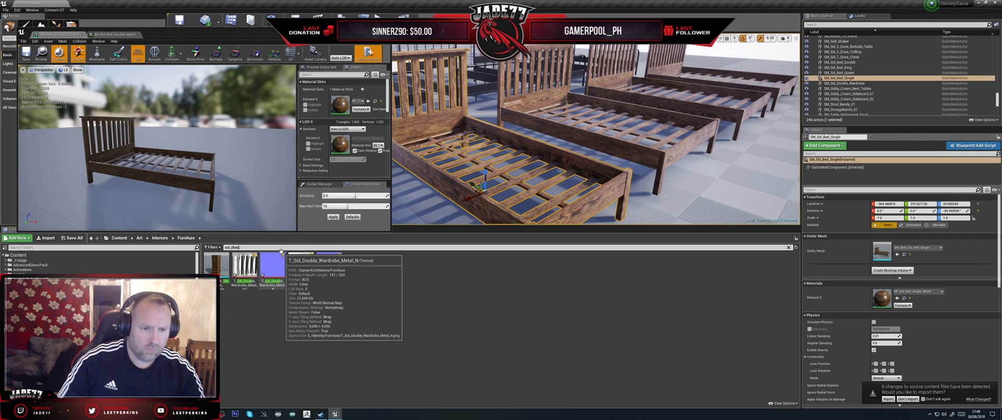
{"action": "key", "text": "BackSpace"}
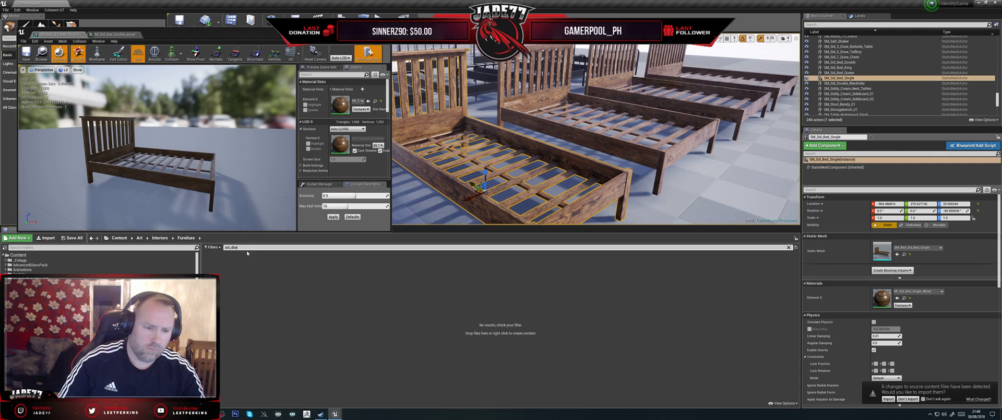
{"action": "key", "text": "BackSpace"}
{"action": "key", "text": "BackSpace"}
{"action": "key", "text": "BackSpace"}
{"action": "type", "text": "bed"}
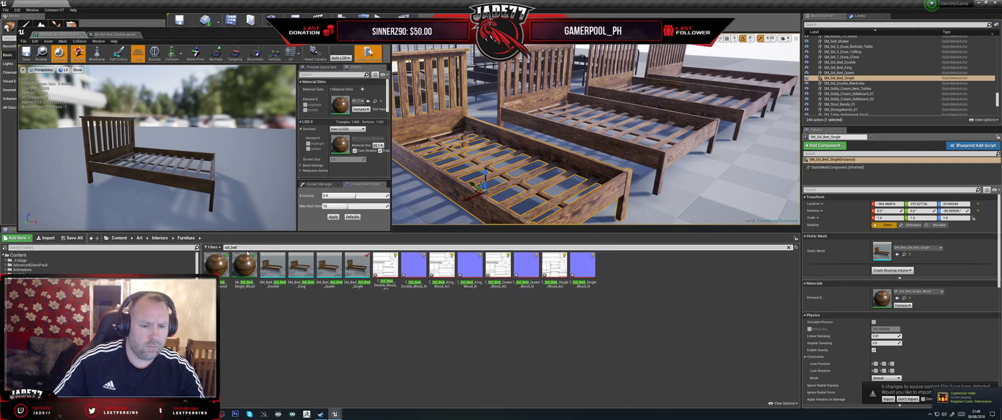
{"action": "left_click", "coordinate": [227, 272]}
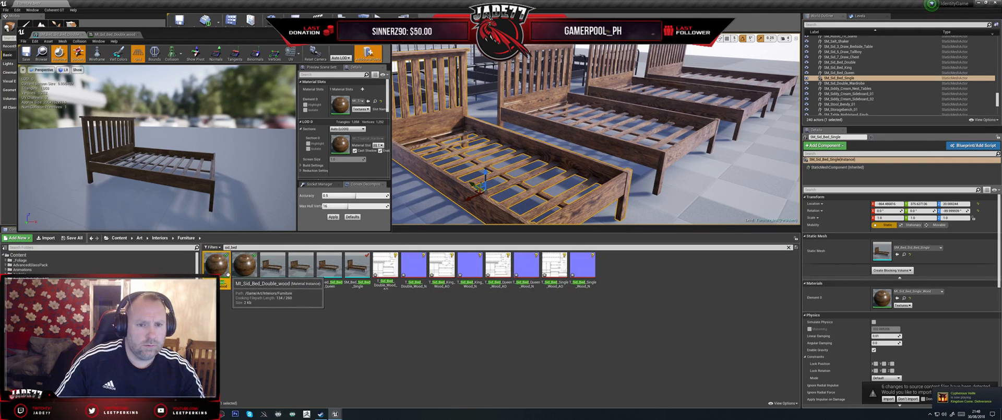
{"action": "left_click_drag", "start_coordinate": [227, 272], "coordinate": [345, 109]}
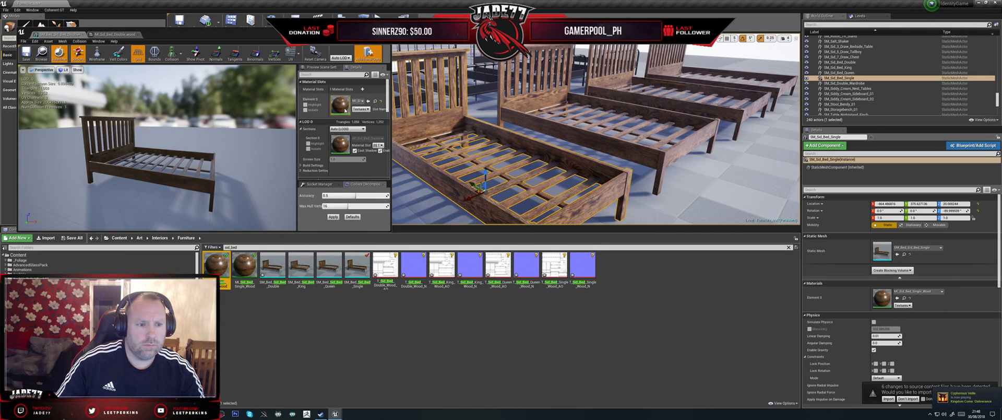
{"action": "key", "text": "ctrl+s"}
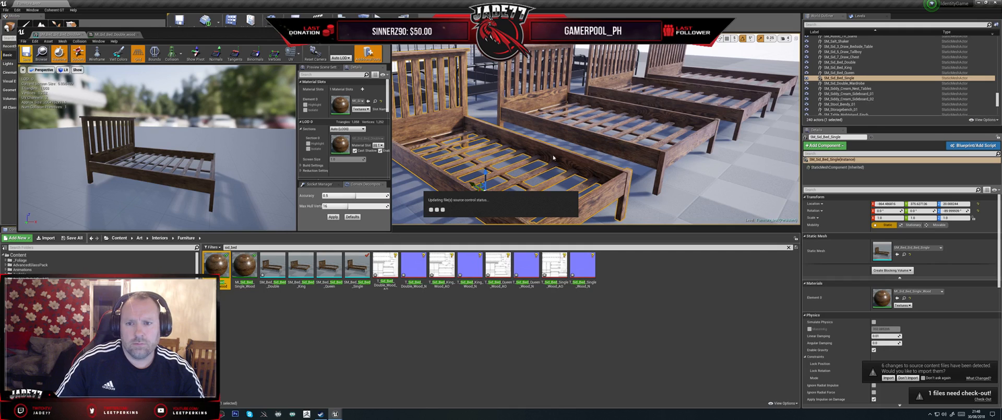
{"action": "left_click", "coordinate": [541, 260]}
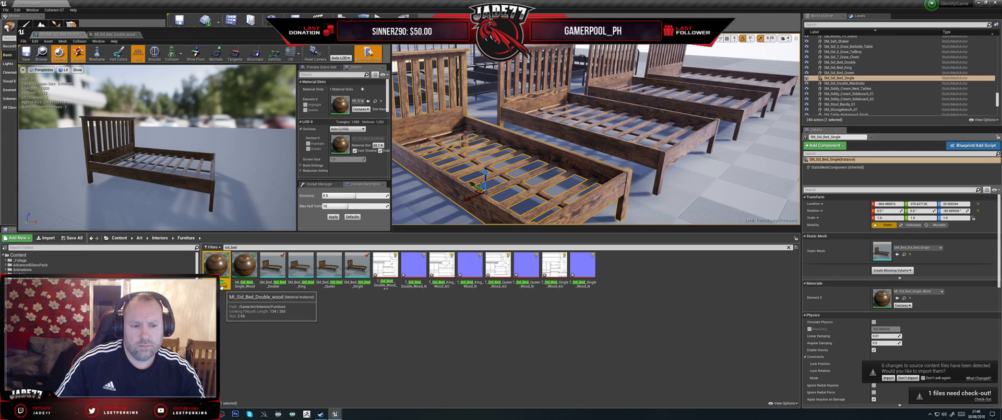
- Capitalize the last word of the double bed material instance's name, making it MI_Sid_Bed_Double_Wood
{"action": "left_click", "coordinate": [221, 284]}
{"action": "left_click_drag", "start_coordinate": [221, 286], "coordinate": [246, 285]}
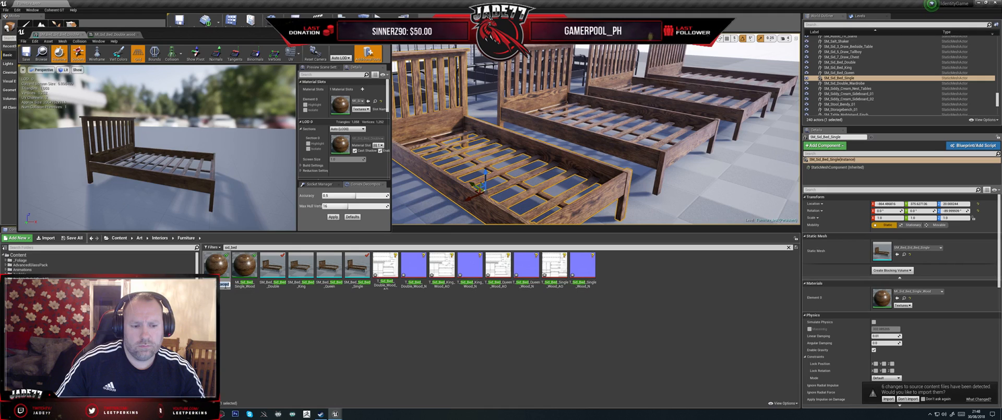
{"action": "left_click", "coordinate": [222, 284]}
{"action": "type", "text": "W"}
{"action": "key", "text": "Return"}
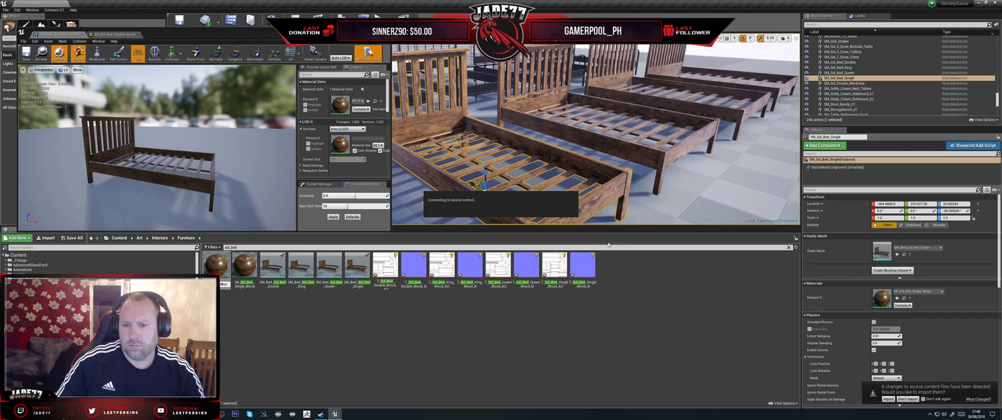
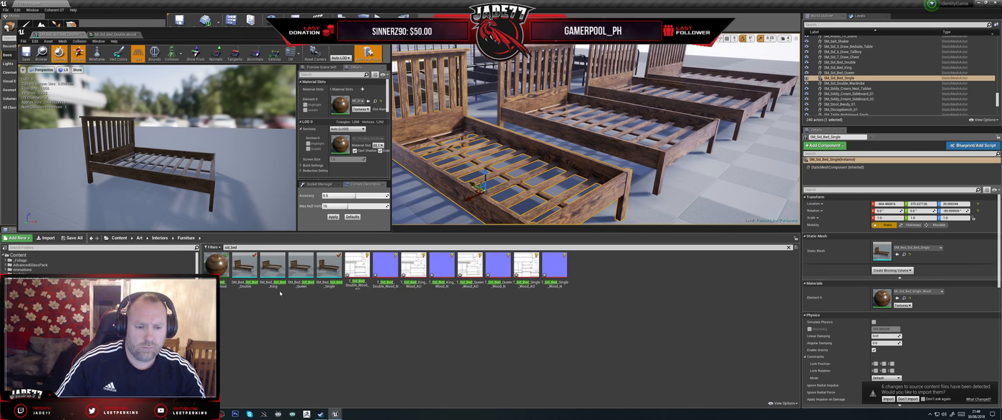
- Duplicate the material instance MI_Sid_Bed_Single_Wood and name the copy MI_Sid_Bed_Queen_Wood
{"action": "left_click", "coordinate": [238, 248]}
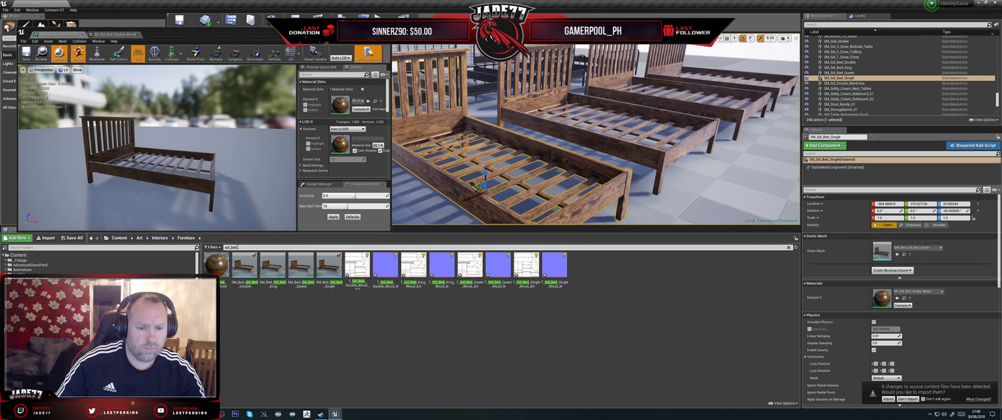
{"action": "right_click", "coordinate": [221, 275]}
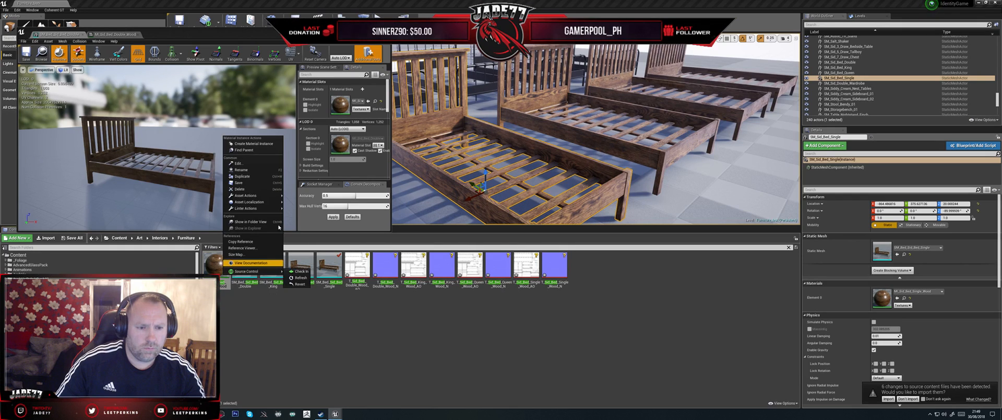
{"action": "left_click", "coordinate": [222, 284]}
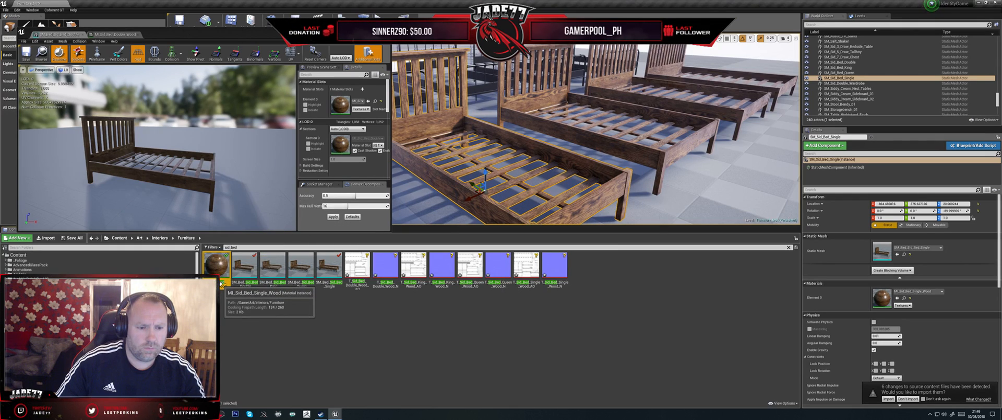
{"action": "left_click", "coordinate": [221, 285]}
{"action": "key", "text": "ctrl+c"}
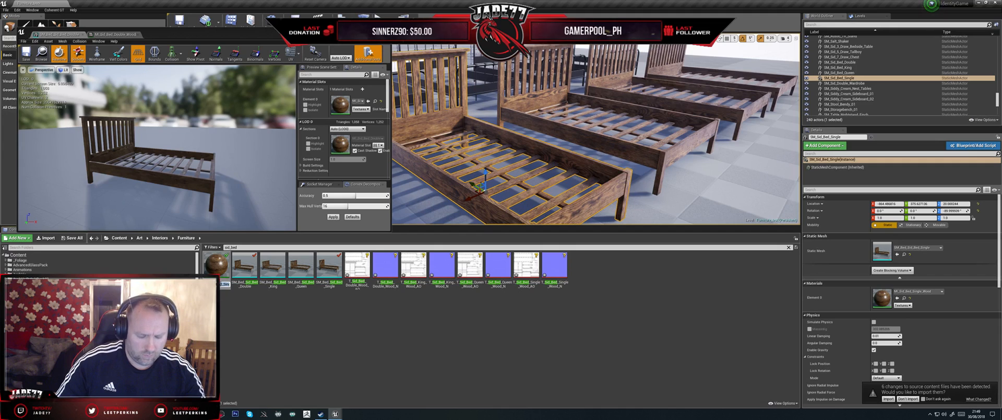
{"action": "right_click", "coordinate": [224, 268]}
{"action": "left_click", "coordinate": [230, 275]}
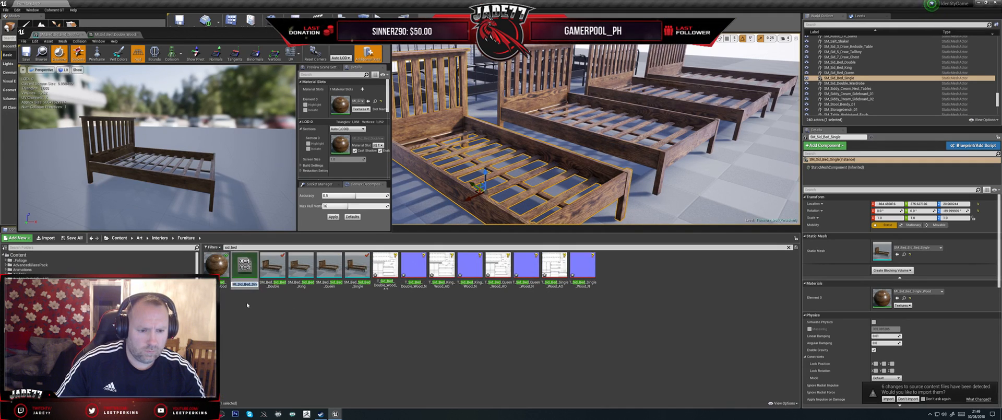
{"action": "key", "text": "ctrl+v"}
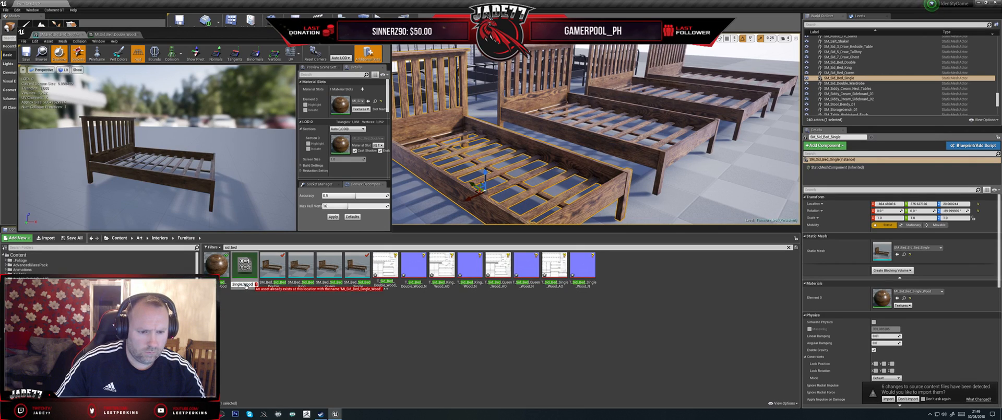
{"action": "left_click_drag", "start_coordinate": [243, 284], "coordinate": [234, 284]}
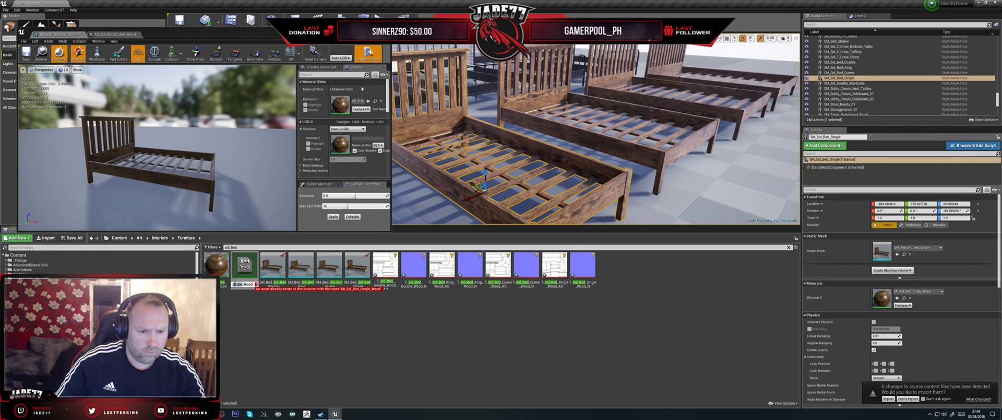
{"action": "type", "text": "D"}
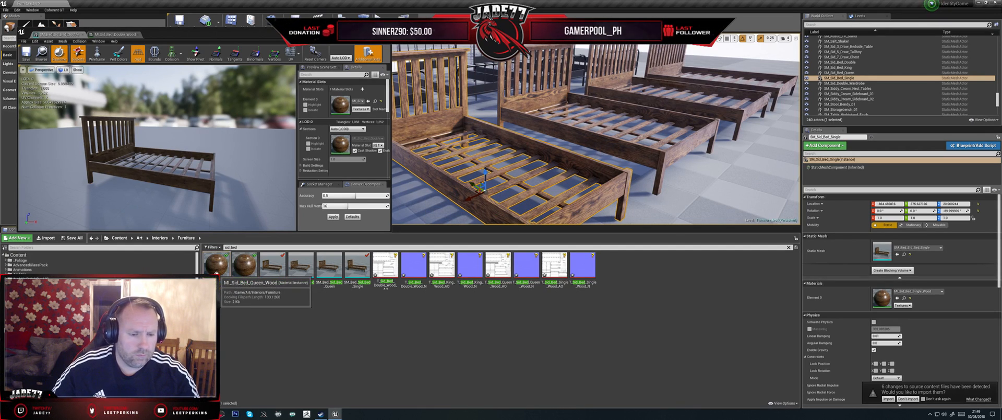
- Duplicate MI_Sid_Bed_Queen_Wood and name the copy MI_Sid_Bed_King_Wood
{"action": "right_click", "coordinate": [217, 265]}
{"action": "left_click", "coordinate": [238, 175]}
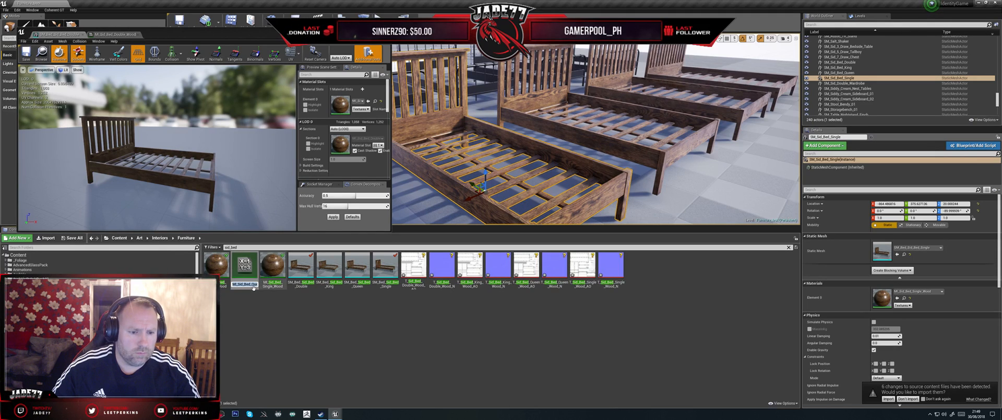
{"action": "left_click_drag", "start_coordinate": [252, 284], "coordinate": [256, 284]}
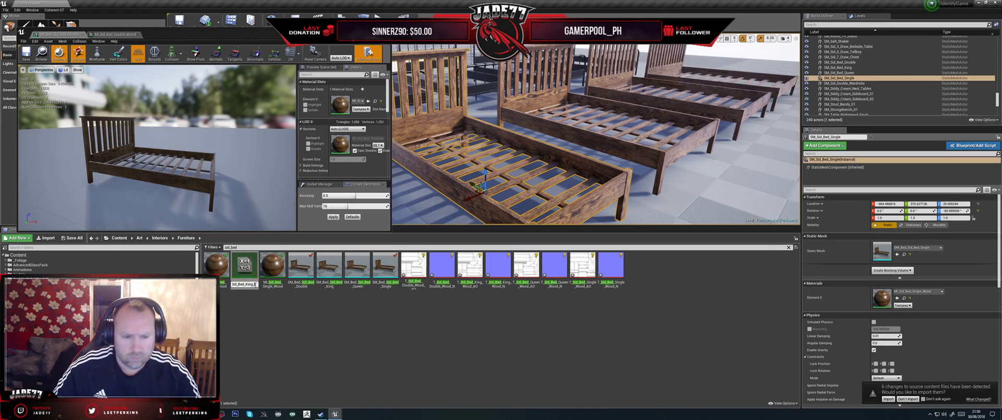
{"action": "key", "text": "Return"}
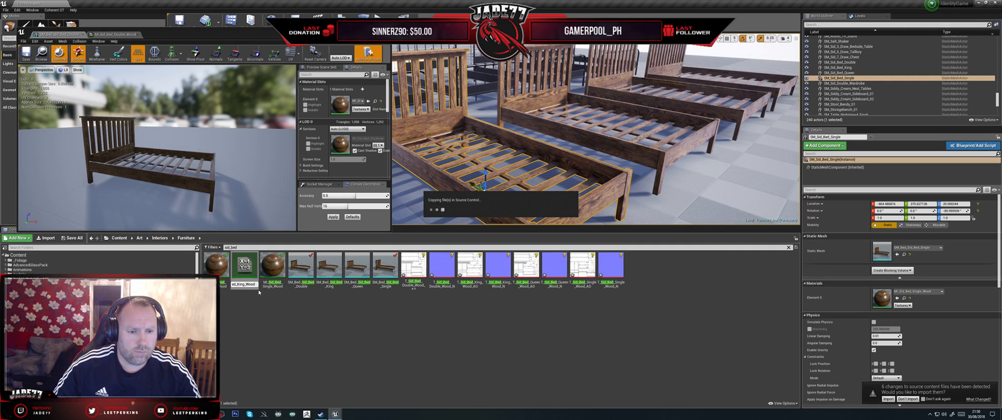
- In MI_Sid_Bed_Queen_Wood, assign T_Sid_Bed_Queen_Wood_AO as AO and T_Sid_Bed_Queen_Wood_N as the object normal texture, and save
{"action": "double_click", "coordinate": [242, 266]}
{"action": "scroll", "coordinate": [87, 162], "scroll_direction": "down", "scroll_amount": 3}
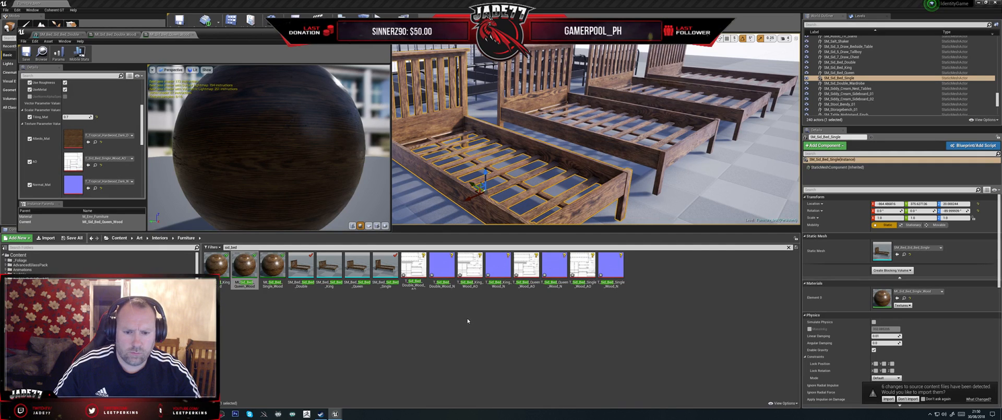
{"action": "left_click_drag", "start_coordinate": [526, 266], "coordinate": [60, 161]}
{"action": "scroll", "coordinate": [120, 174], "scroll_direction": "down", "scroll_amount": 3}
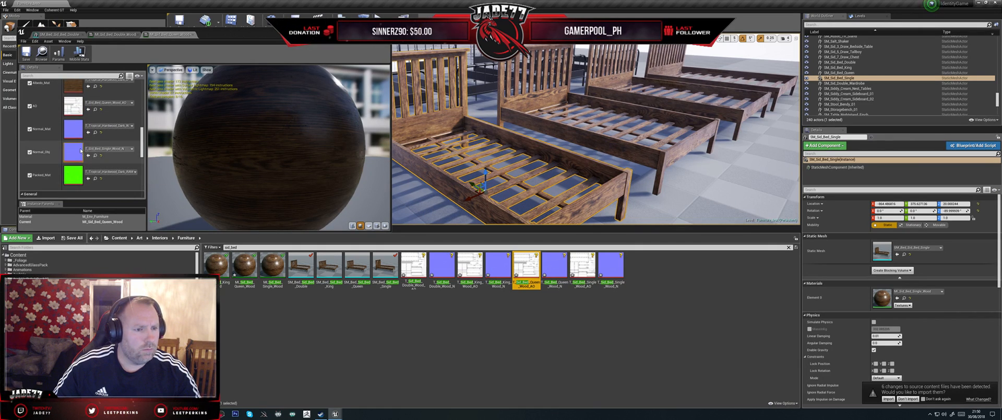
{"action": "left_click", "coordinate": [555, 267]}
{"action": "left_click_drag", "start_coordinate": [554, 268], "coordinate": [92, 156]}
{"action": "left_click", "coordinate": [25, 52]}
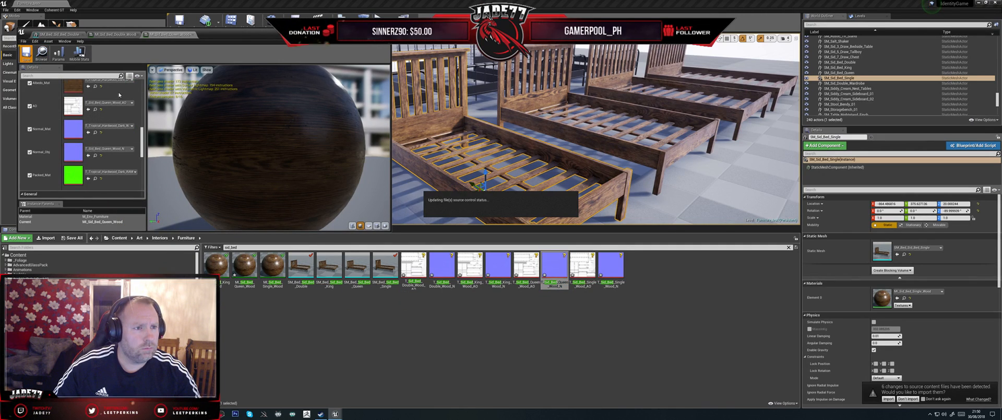
- Close the open bed mesh and material instance editors
{"action": "left_click", "coordinate": [138, 35]}
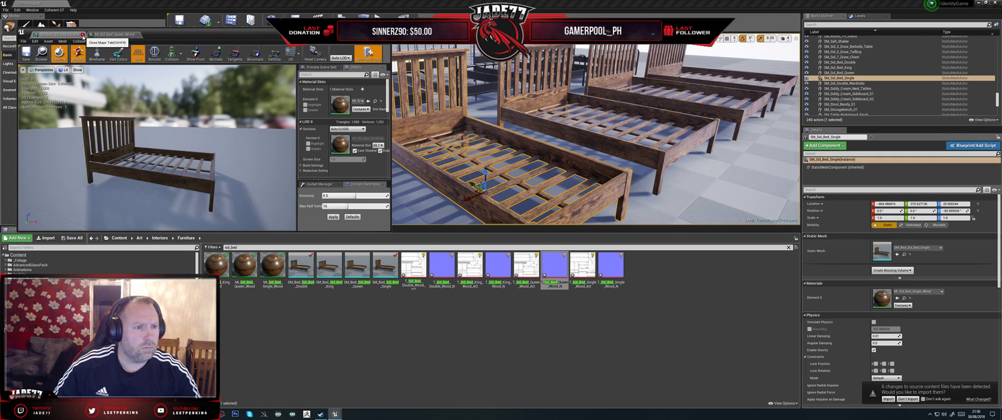
{"action": "left_click", "coordinate": [134, 36]}
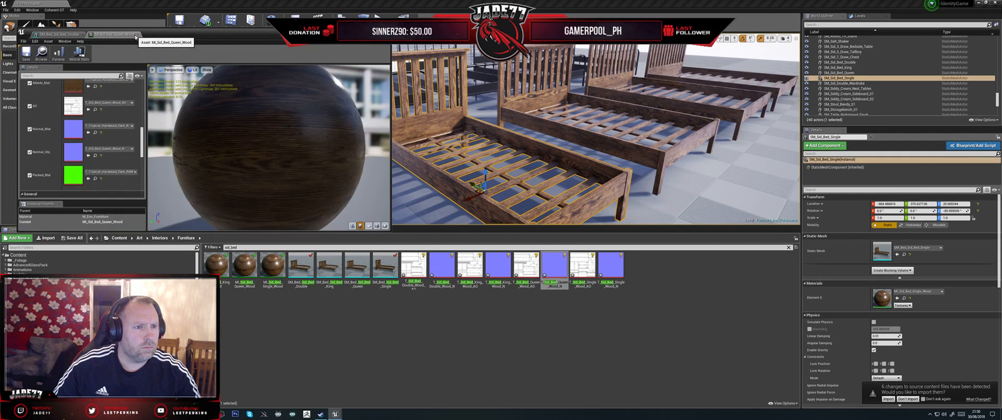
{"action": "left_click", "coordinate": [138, 36]}
{"action": "left_click", "coordinate": [88, 35]}
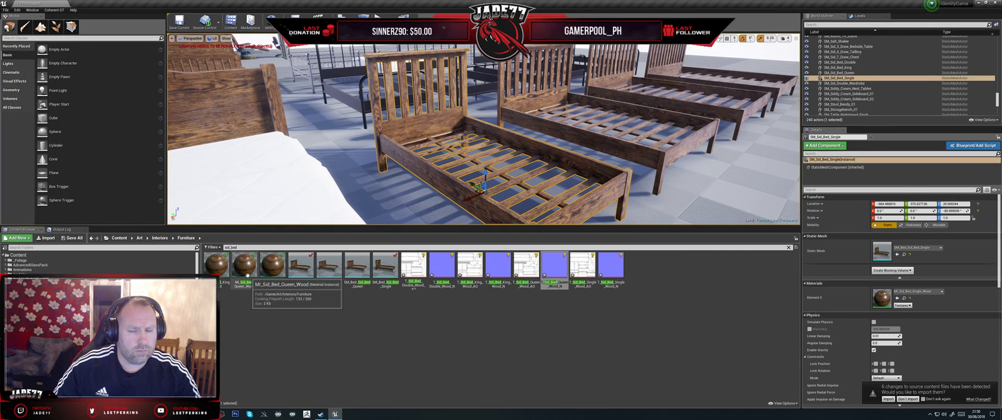
- Apply MI_Sid_Bed_Queen_Wood to Element 0 of the SM_Bed_Sid_Bed_Queen mesh, save with source control check-out and close its editor
{"action": "left_click", "coordinate": [732, 112]}
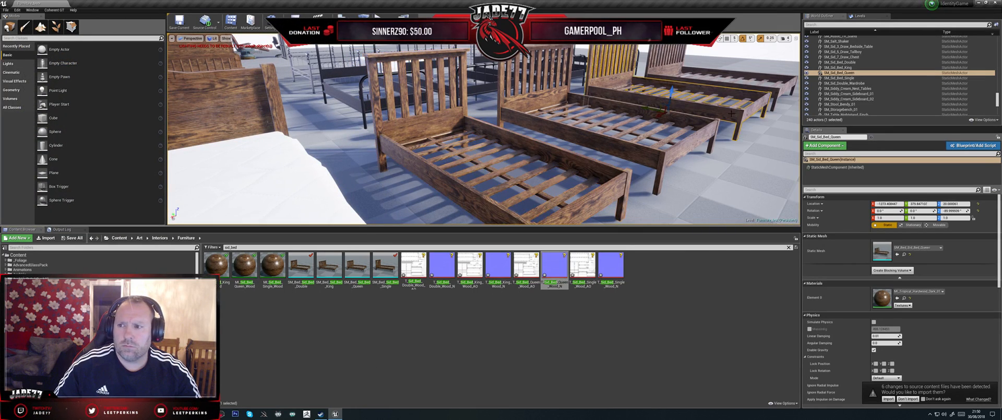
{"action": "double_click", "coordinate": [355, 267]}
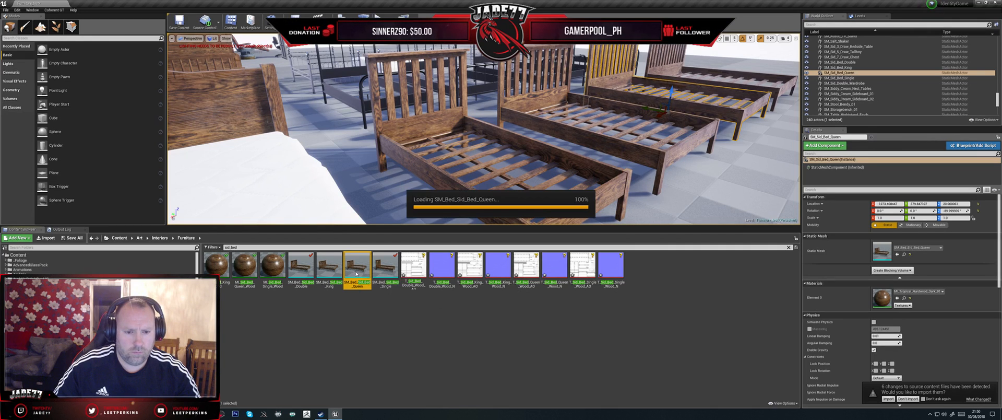
{"action": "left_click_drag", "start_coordinate": [237, 268], "coordinate": [344, 114]}
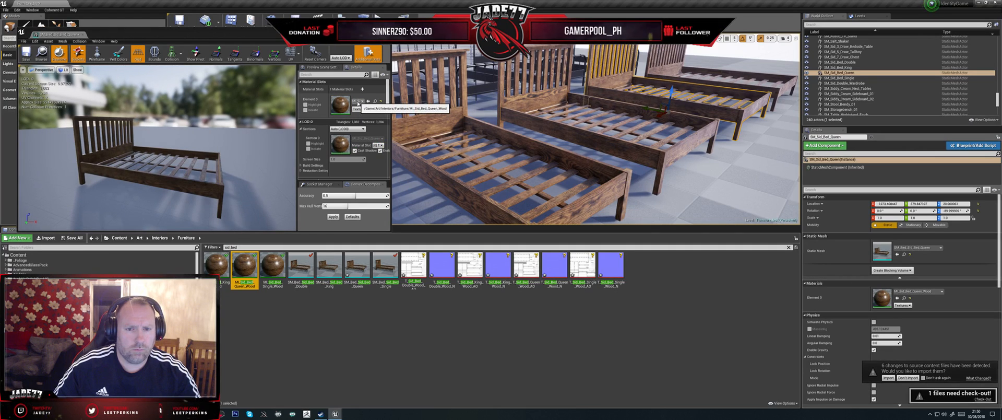
{"action": "key", "text": "ctrl+s"}
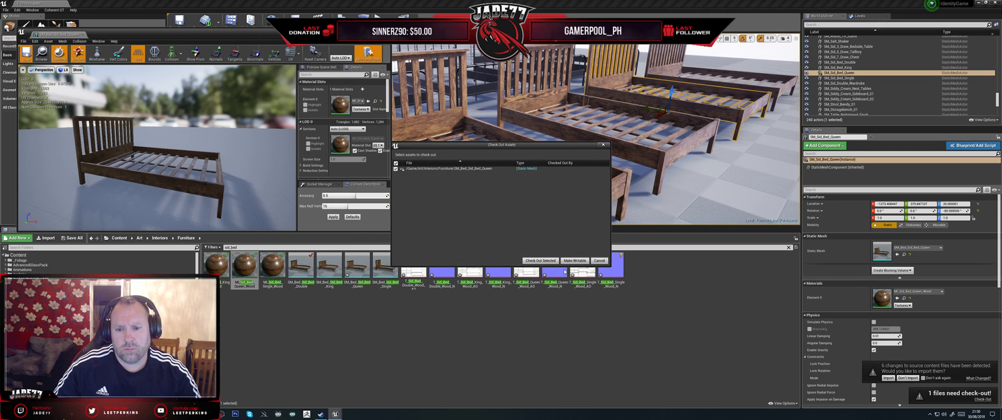
{"action": "left_click", "coordinate": [554, 261]}
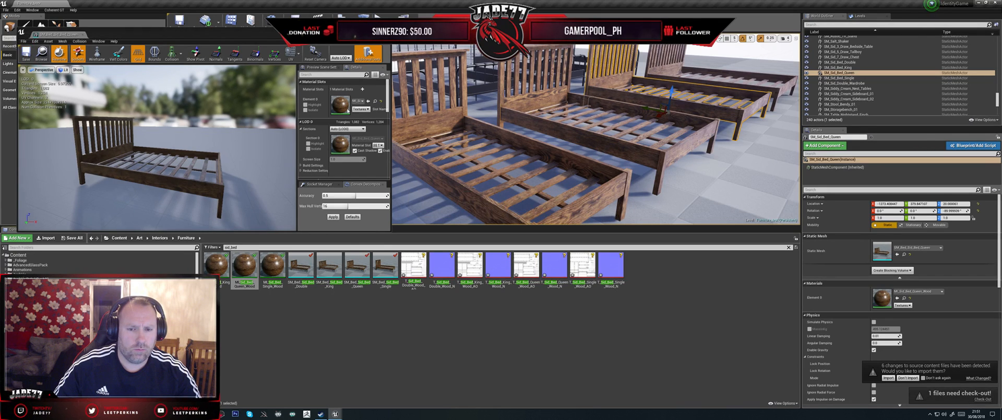
{"action": "left_click", "coordinate": [385, 30]}
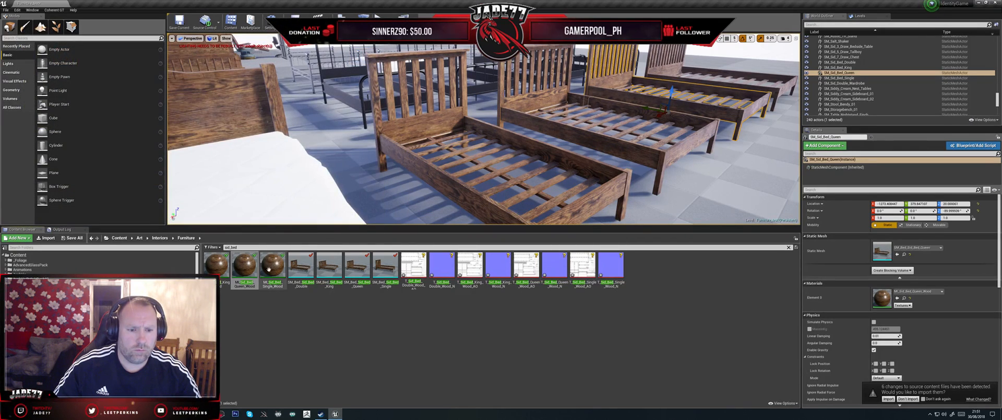
- In MI_Sid_Bed_King_Wood, assign T_Sid_Bed_King_Wood_N as the object normal and T_Sid_Bed_King_Wood_AO as the AO texture, and save
{"action": "left_click", "coordinate": [220, 270]}
{"action": "double_click", "coordinate": [220, 270]}
{"action": "double_click", "coordinate": [330, 264]}
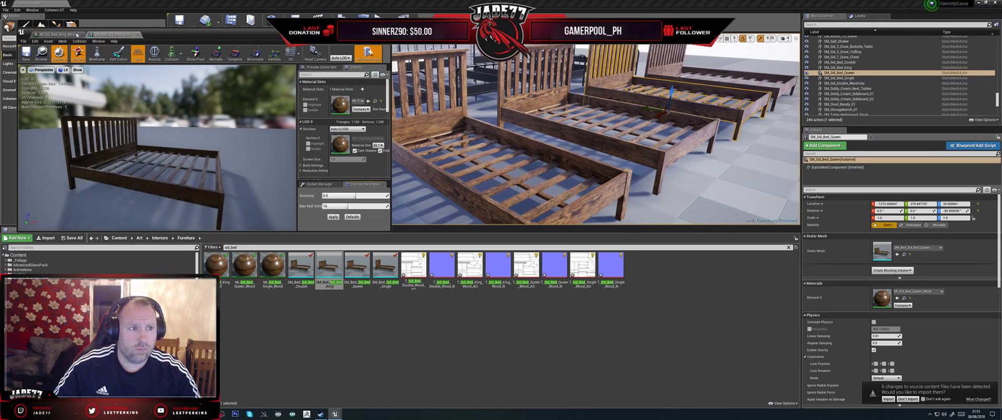
{"action": "left_click", "coordinate": [65, 35]}
{"action": "scroll", "coordinate": [116, 168], "scroll_direction": "down", "scroll_amount": 6}
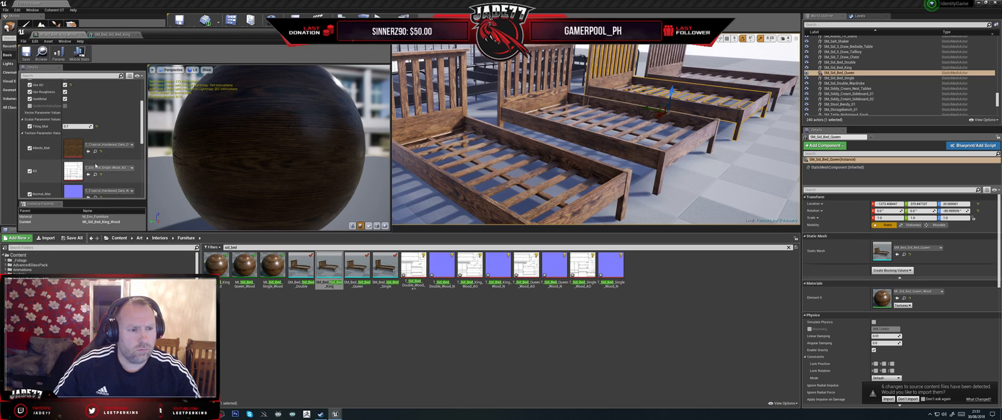
{"action": "left_click_drag", "start_coordinate": [499, 267], "coordinate": [463, 304]}
{"action": "scroll", "coordinate": [111, 183], "scroll_direction": "down", "scroll_amount": 2}
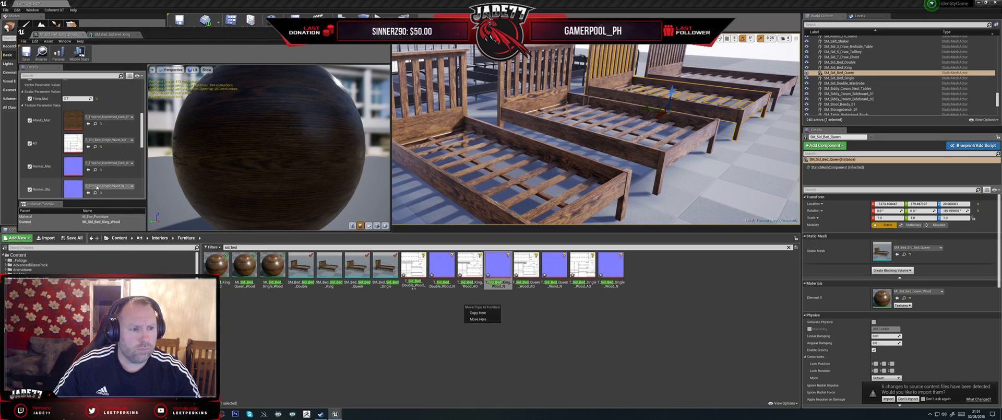
{"action": "left_click_drag", "start_coordinate": [499, 268], "coordinate": [84, 189]}
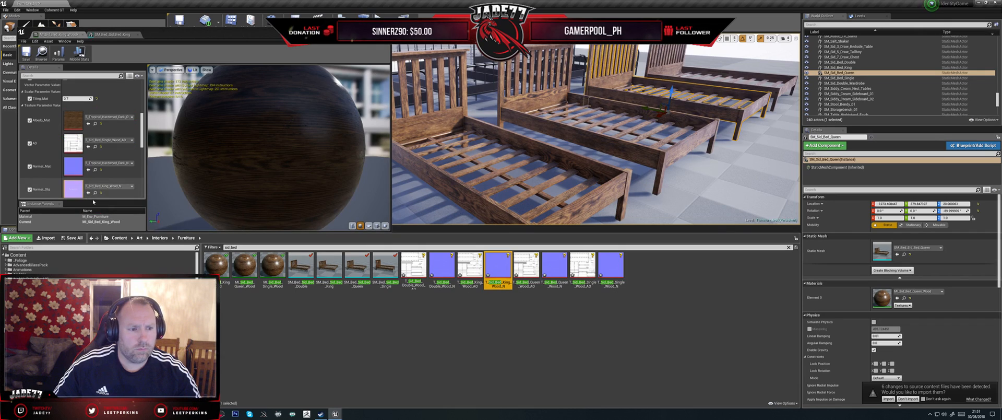
{"action": "right_click", "coordinate": [470, 266]}
{"action": "left_click_drag", "start_coordinate": [470, 266], "coordinate": [87, 150]}
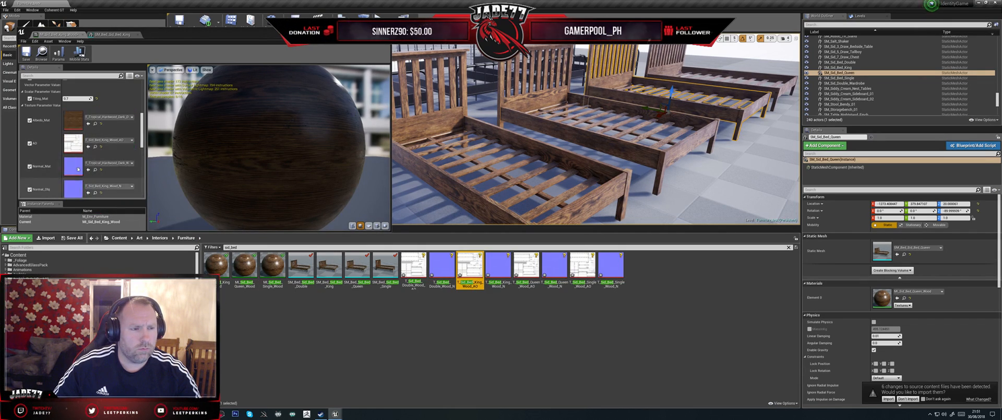
{"action": "left_click", "coordinate": [25, 55]}
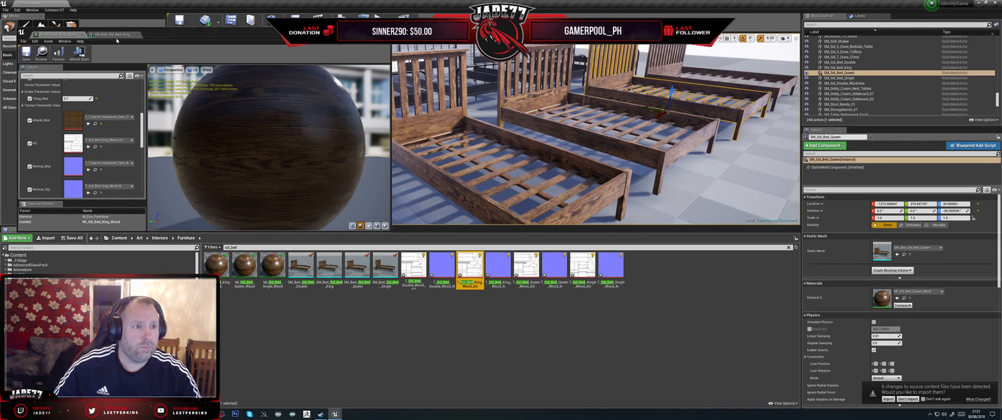
- Apply MI_Sid_Bed_King_Wood to Element 0 of the SM_Bed_Sid_Bed_King mesh, save with source control check-out and close the editors
{"action": "left_click", "coordinate": [115, 35]}
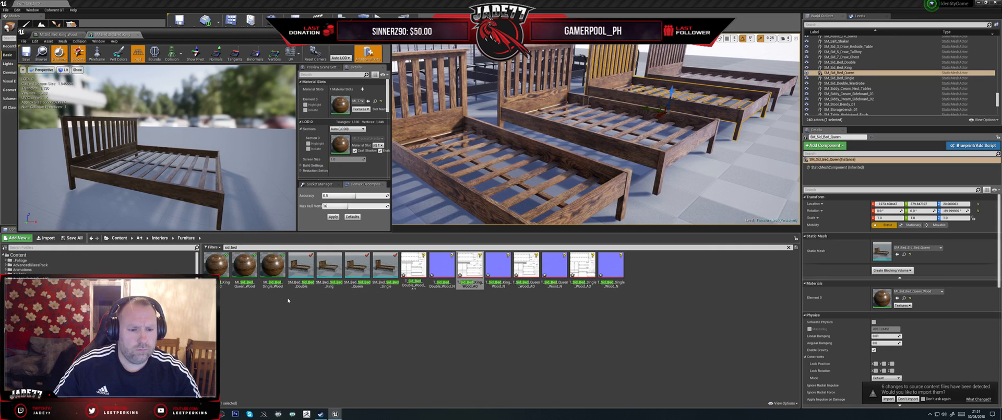
{"action": "left_click_drag", "start_coordinate": [217, 266], "coordinate": [329, 114]}
{"action": "left_click", "coordinate": [24, 54]}
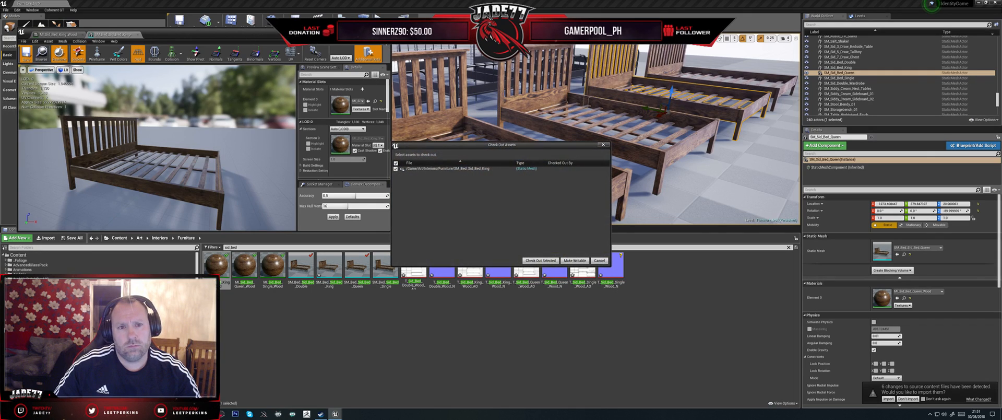
{"action": "left_click", "coordinate": [541, 260]}
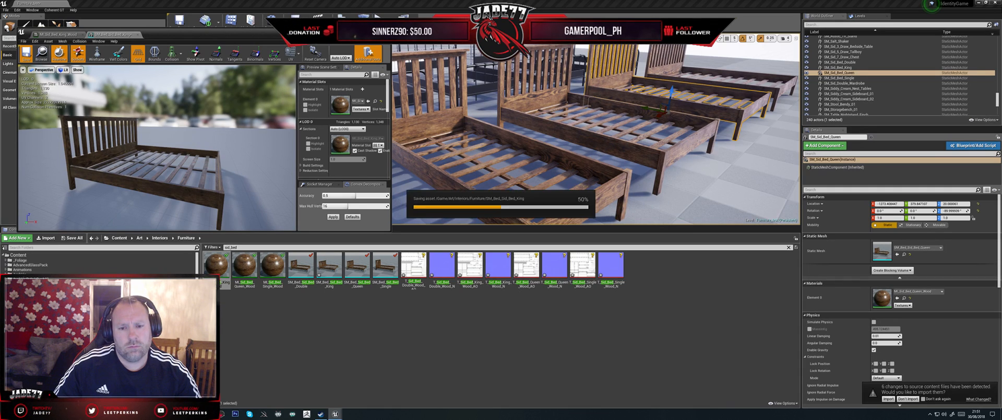
{"action": "left_click", "coordinate": [386, 31]}
{"action": "left_click", "coordinate": [225, 293]}
{"action": "left_click", "coordinate": [224, 283]}
{"action": "left_click", "coordinate": [223, 283]}
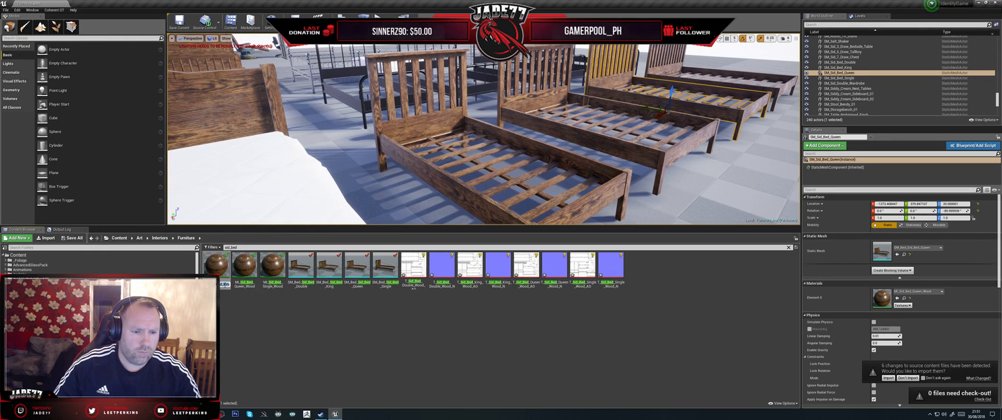
- Search the Furniture folder for sid_doub, and widen the search to all sid_ assets
{"action": "left_click", "coordinate": [263, 246]}
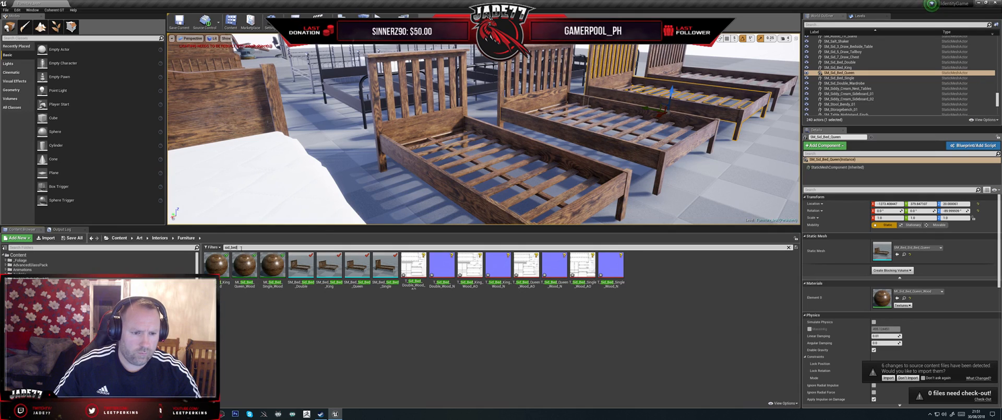
{"action": "type", "text": "sid_do"}
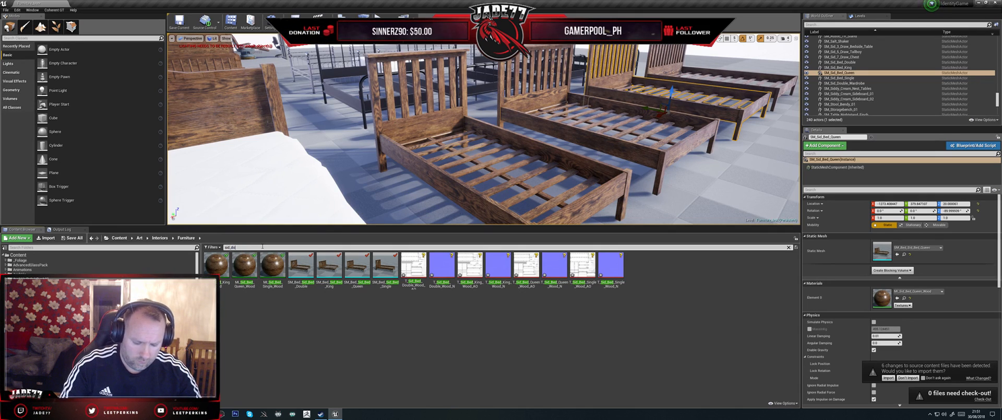
{"action": "type", "text": "ubl"}
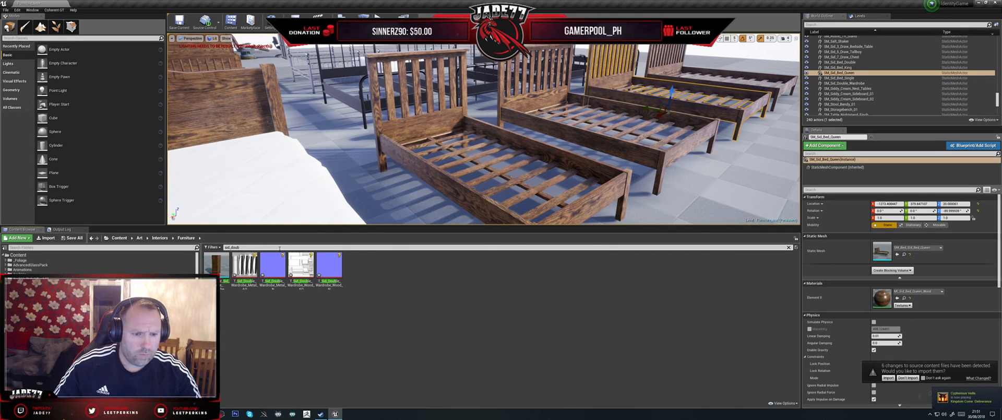
{"action": "left_click_drag", "start_coordinate": [232, 247], "coordinate": [279, 252]}
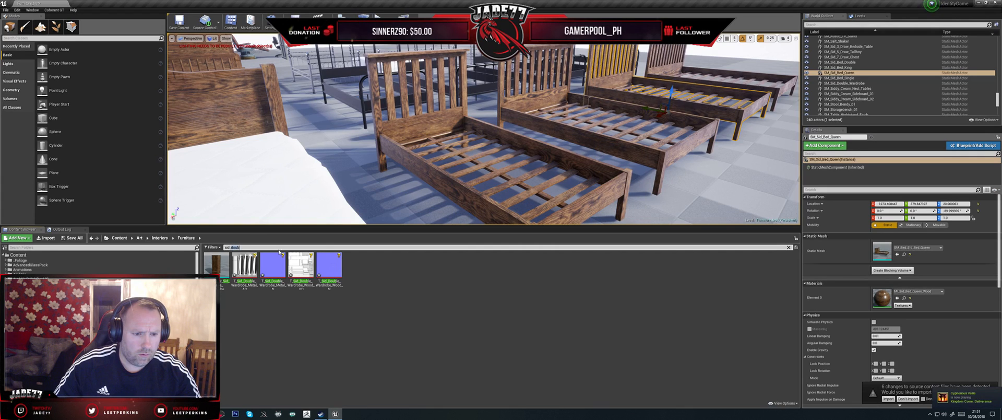
{"action": "key", "text": "BackSpace"}
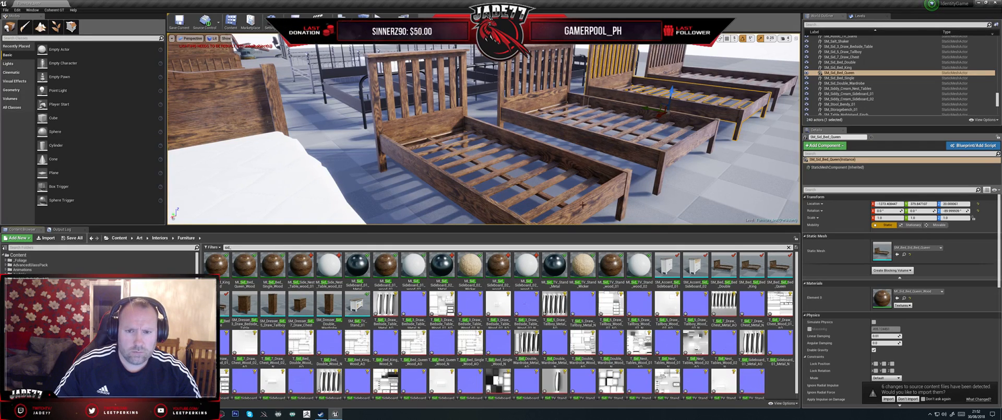
- Select the double bed in the level, open its SM_Bed_Sid_Bed_Double mesh and inspect the Element 0 material instance, closing only the material editor
{"action": "left_click", "coordinate": [625, 149]}
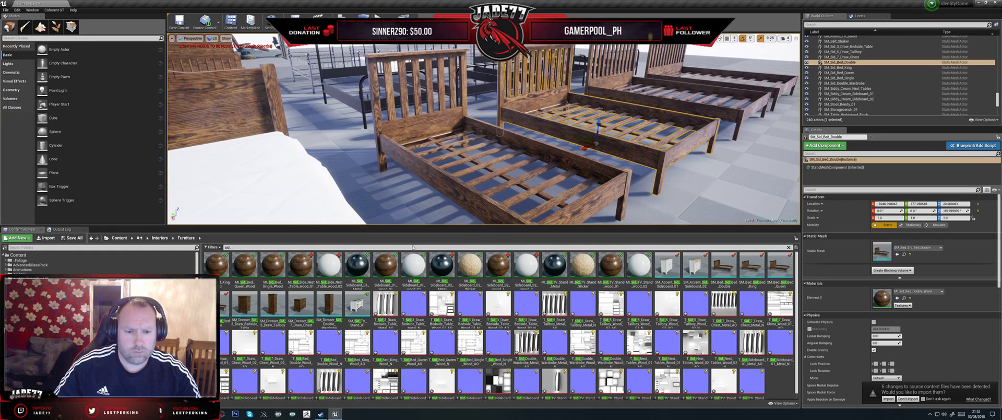
{"action": "double_click", "coordinate": [719, 270]}
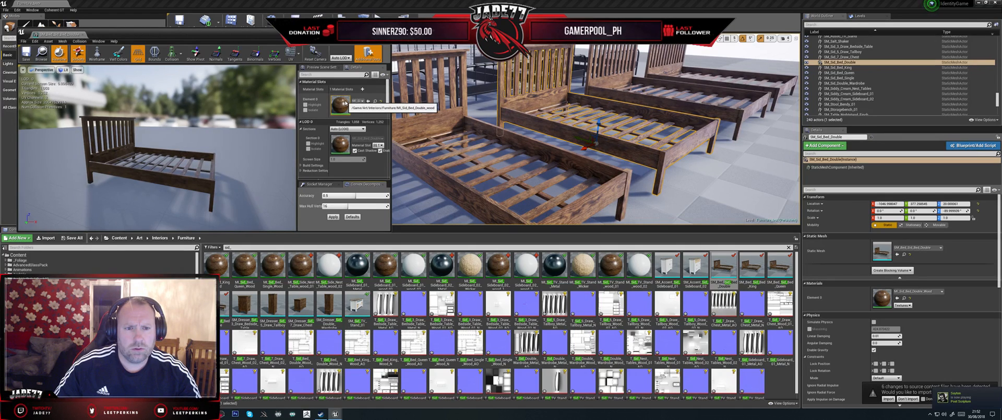
{"action": "double_click", "coordinate": [341, 103]}
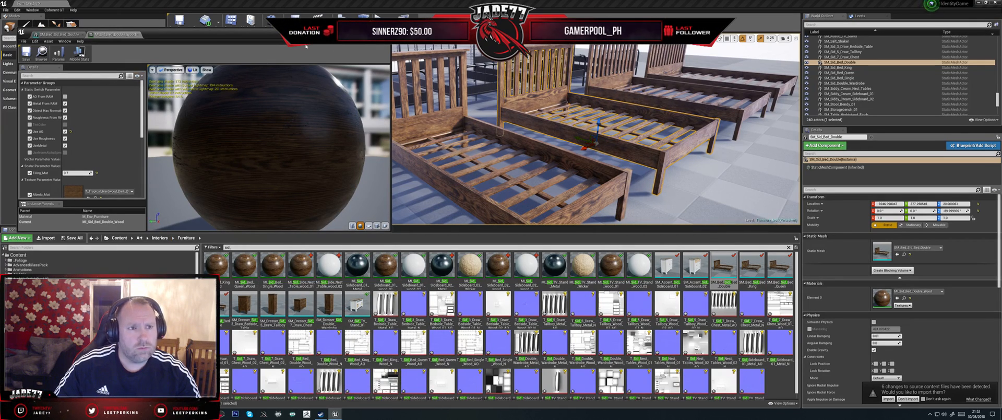
{"action": "left_click", "coordinate": [138, 34]}
{"action": "right_click", "coordinate": [342, 111]}
{"action": "left_click", "coordinate": [349, 111]}
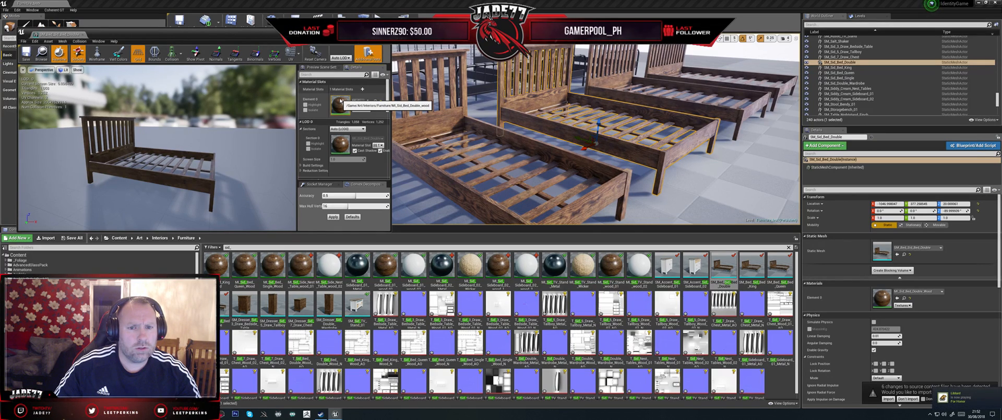
- Search the Furniture folder for the double bed assets and for material instances named MI_Sid_Bed
{"action": "left_click", "coordinate": [234, 246]}
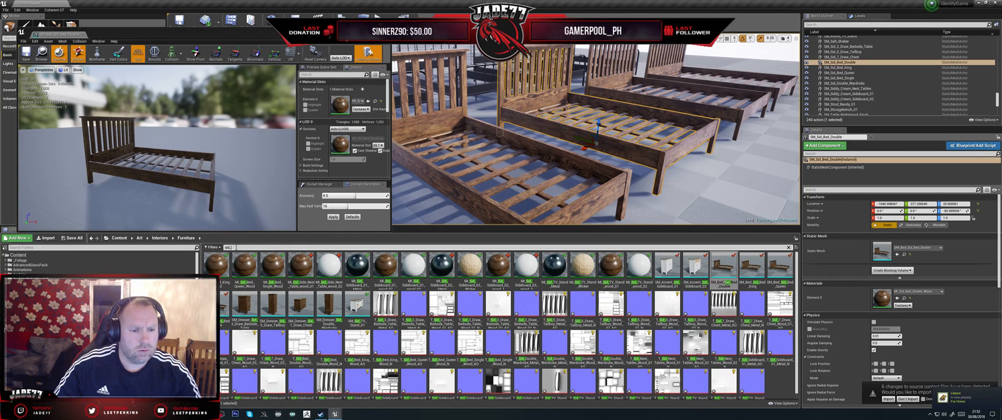
{"action": "type", "text": "Bed_dou"}
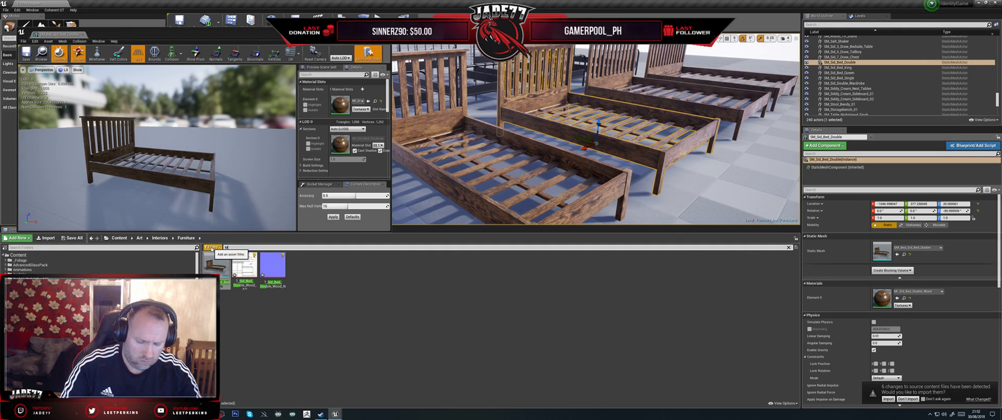
{"action": "type", "text": "I_"}
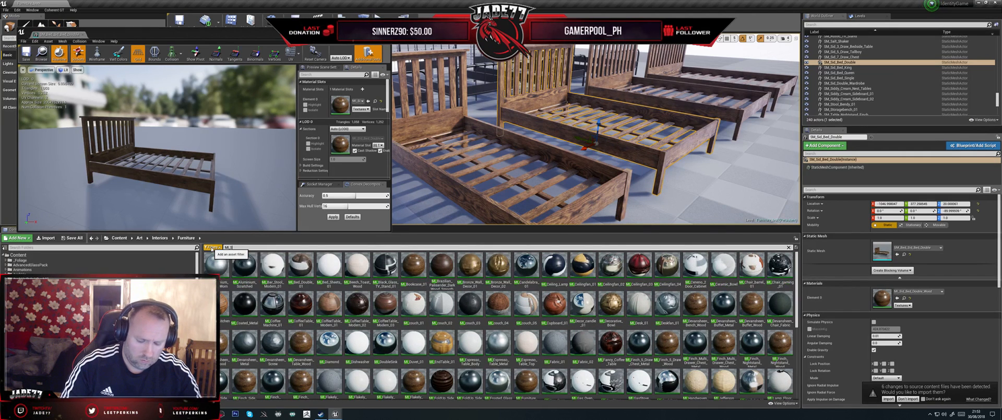
{"action": "type", "text": "Sid_Bed"}
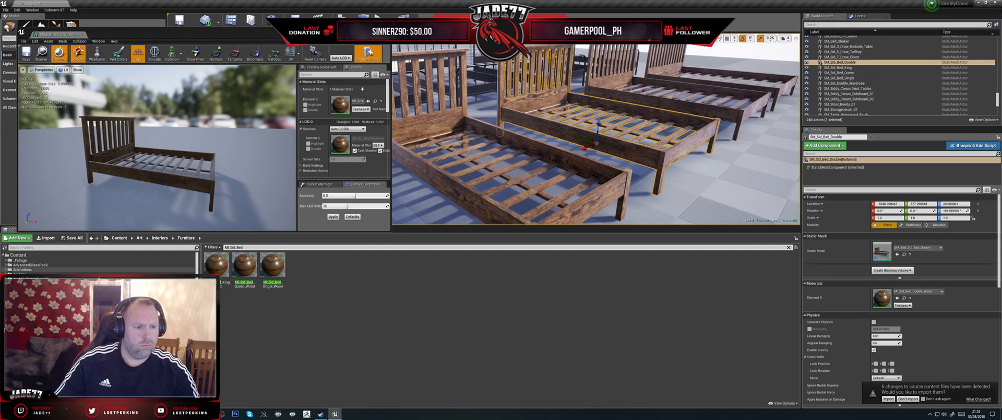
- Extend the MI_Sid_Bed search to the whole Content folder and show MI_Sid_Bed_Double_Wood in its own folder
{"action": "left_click", "coordinate": [79, 255]}
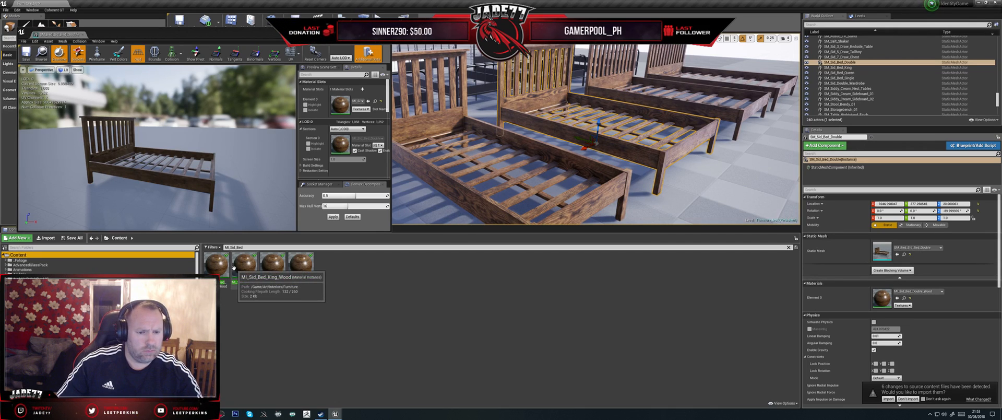
{"action": "left_click", "coordinate": [217, 264]}
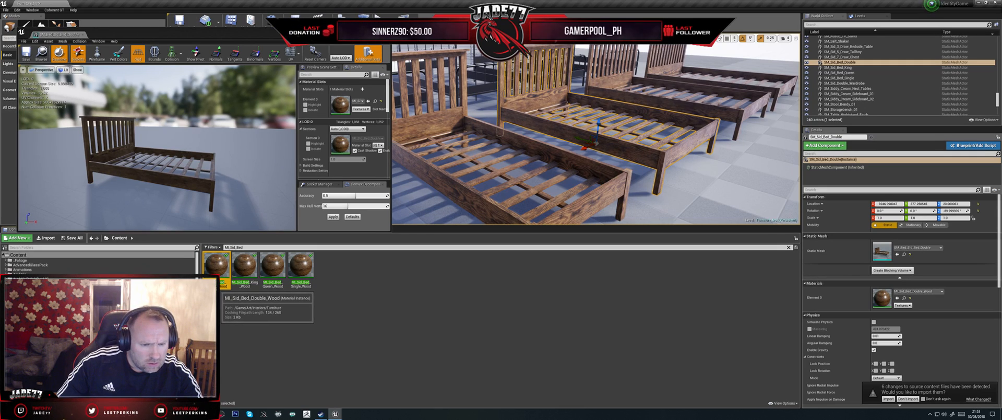
{"action": "left_click", "coordinate": [224, 297]}
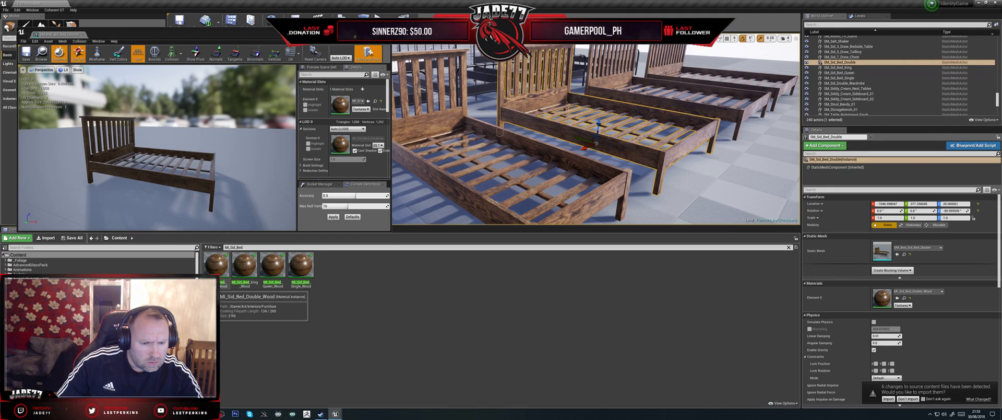
{"action": "right_click", "coordinate": [216, 265]}
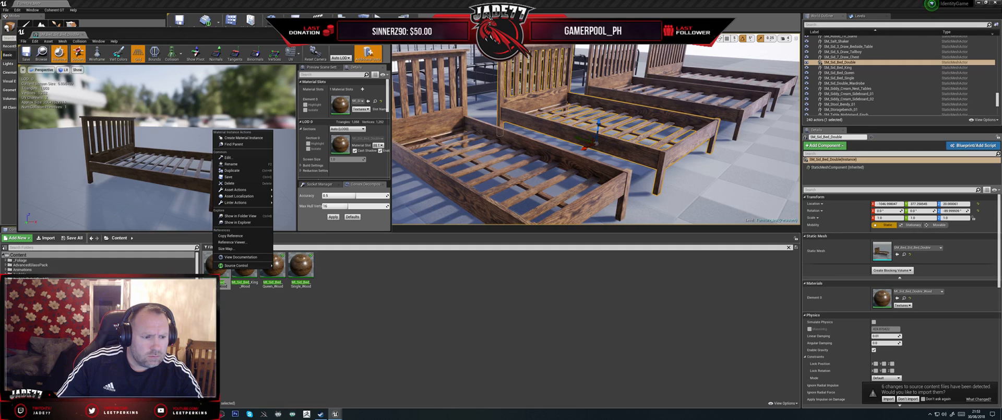
{"action": "left_click", "coordinate": [240, 216]}
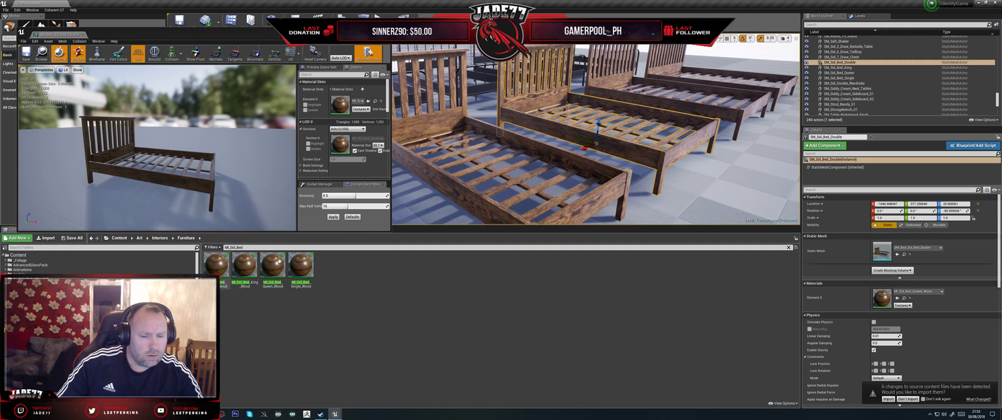
- Filter the Furniture folder by Sid_bed and close the double bed mesh editor
{"action": "key", "text": "BackSpace"}
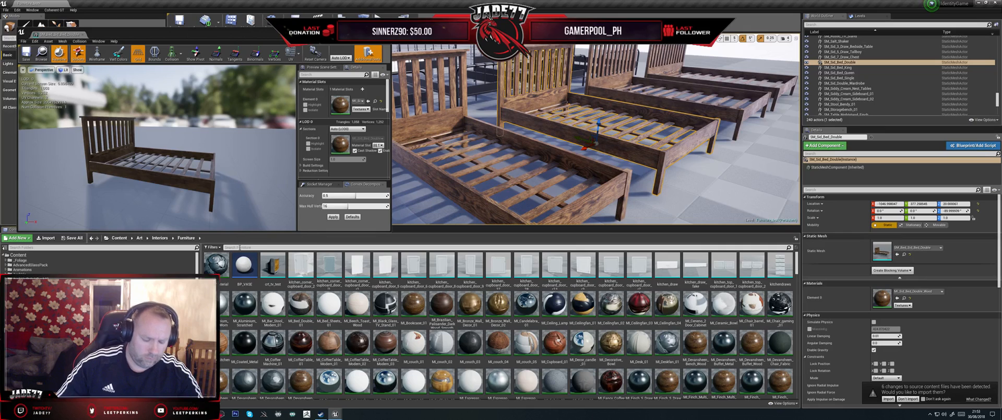
{"action": "type", "text": "Sid_bed"}
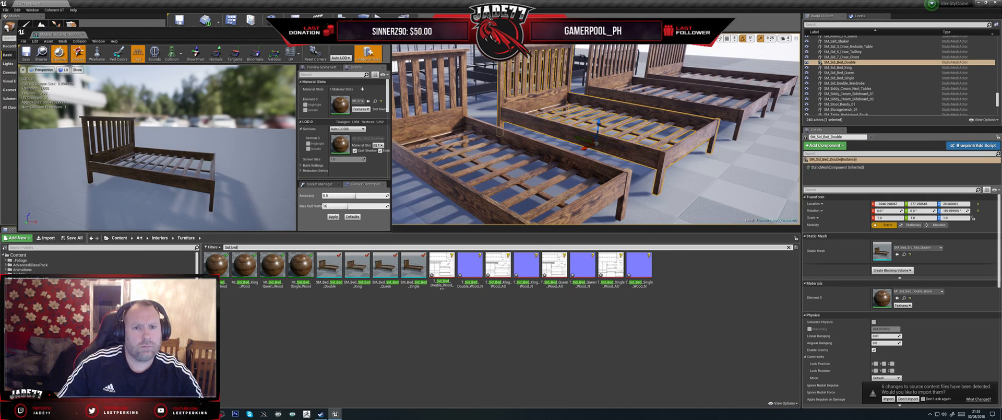
{"action": "left_click", "coordinate": [385, 32]}
- Select and frame the SM_Sid_5_Draw_Tallboy actor in the level and locate its mesh asset in the Content Browser
{"action": "right_click_drag", "start_coordinate": [684, 145], "coordinate": [514, 136]}
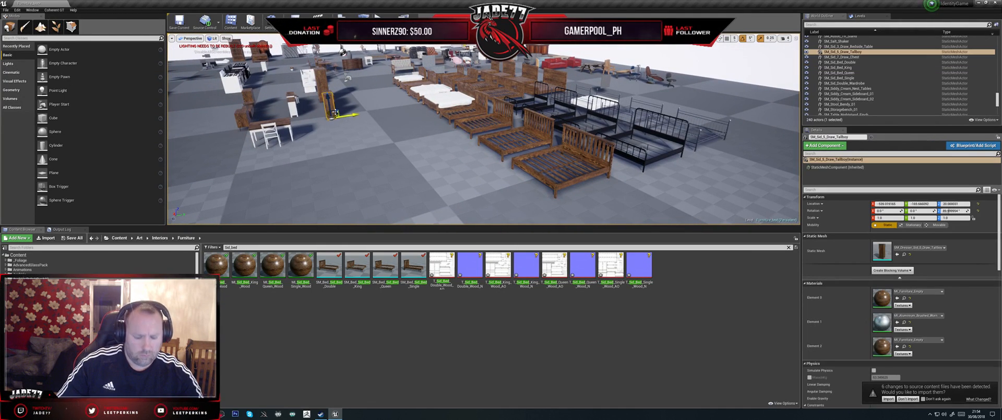
{"action": "left_click", "coordinate": [331, 109]}
{"action": "key", "text": "f"}
{"action": "left_click_drag", "start_coordinate": [520, 130], "coordinate": [460, 102], "text": "alt"}
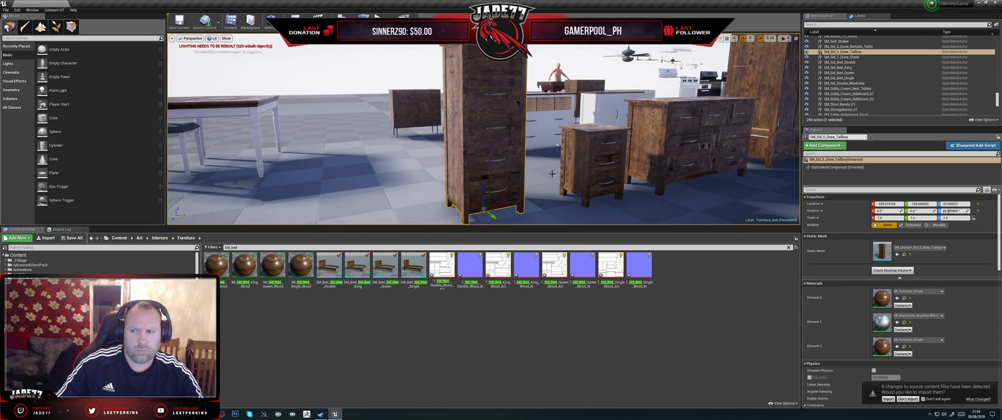
{"action": "double_click", "coordinate": [864, 52]}
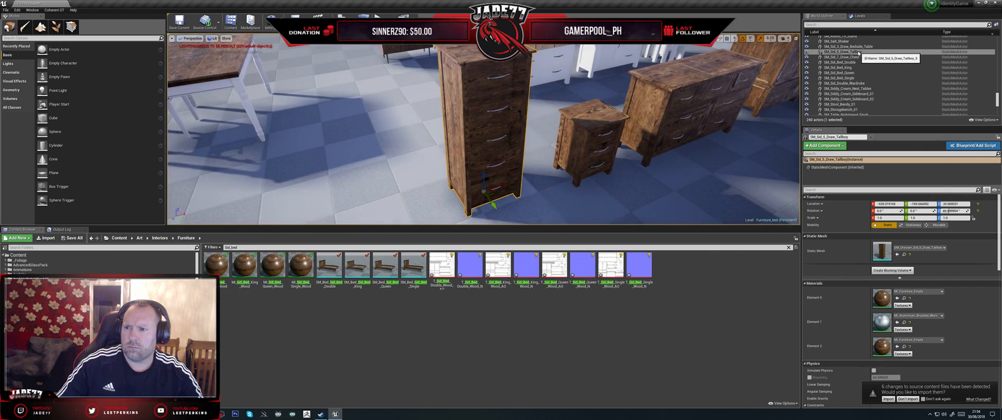
{"action": "right_click", "coordinate": [859, 52]}
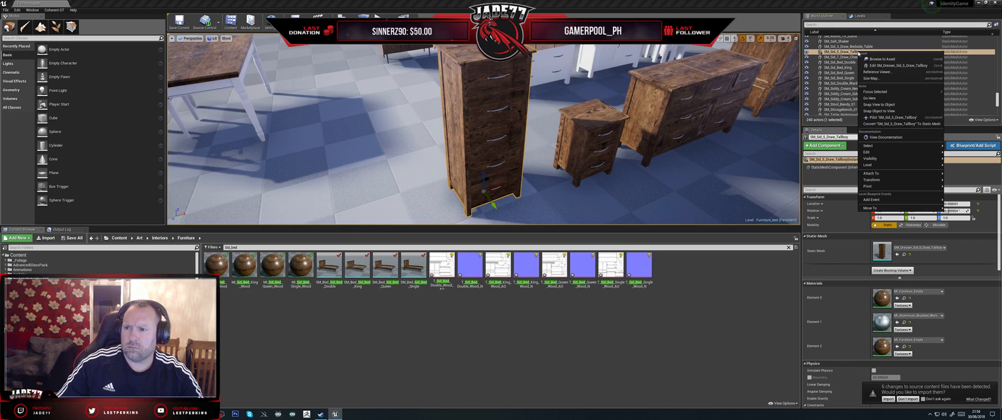
{"action": "left_click", "coordinate": [888, 59]}
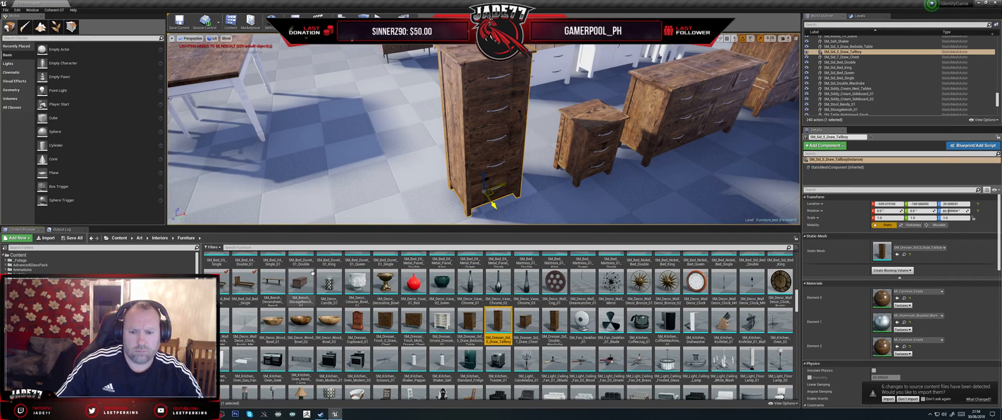
- Filter the Furniture assets by Sid_ and open the five-drawer tallboy mesh for editing
{"action": "left_click", "coordinate": [238, 247]}
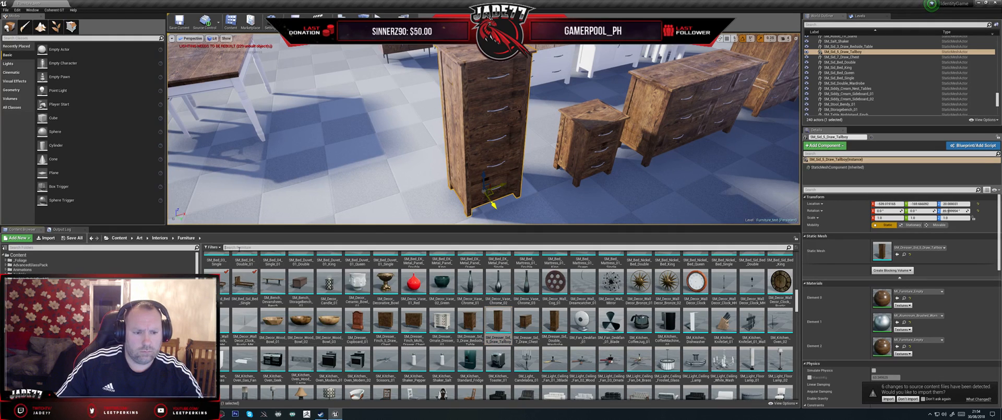
{"action": "type", "text": "Sid_"}
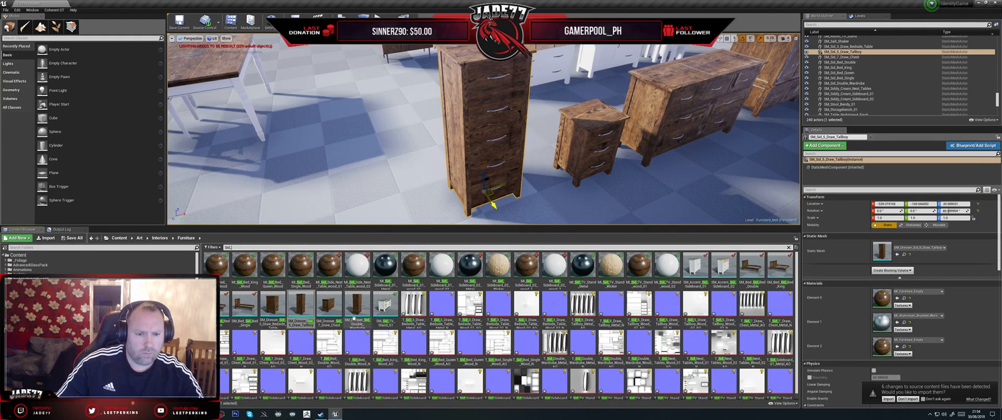
{"action": "double_click", "coordinate": [301, 305]}
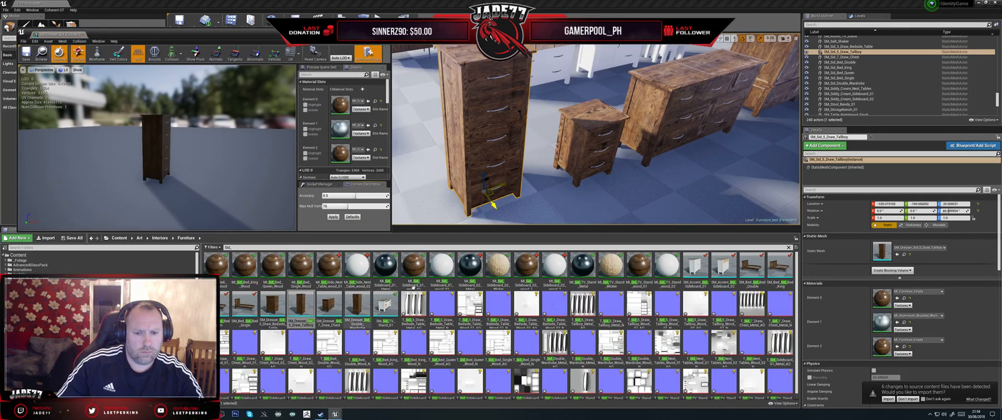
- Review the Sid drawer units in the level and the neighbouring actors in the outliner, and reselect SM_Sid_5_Draw_Tallboy
{"action": "left_click_drag", "start_coordinate": [457, 160], "coordinate": [458, 128], "text": "alt"}
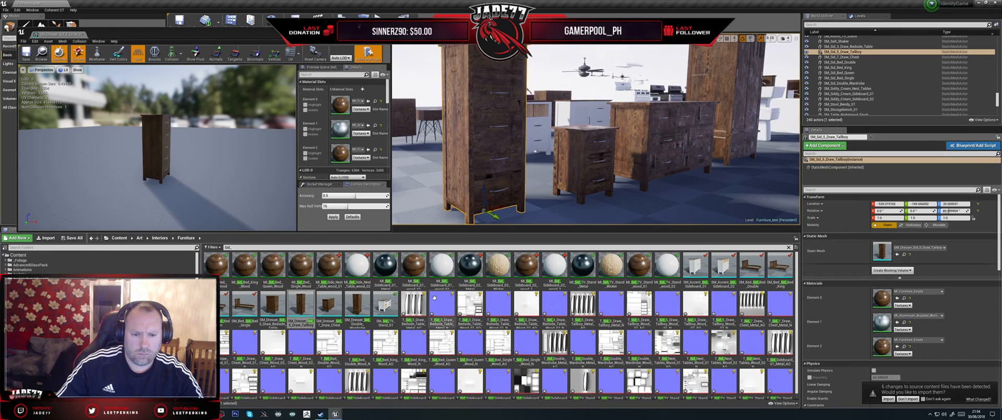
{"action": "left_click", "coordinate": [341, 276]}
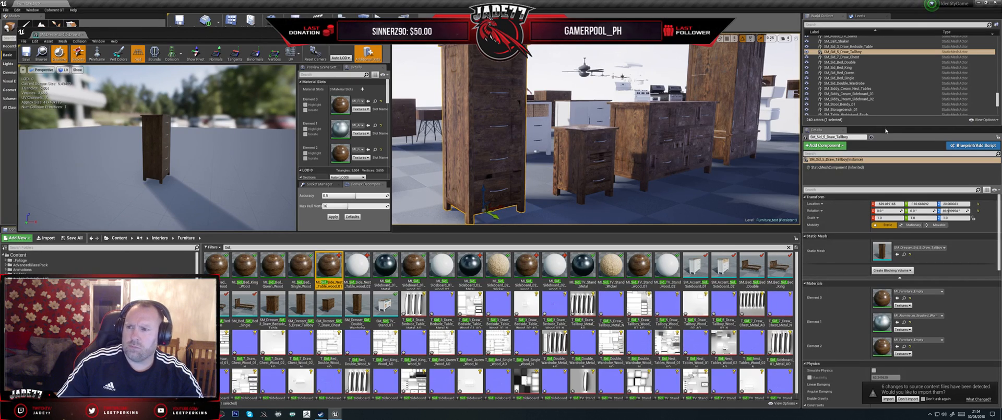
{"action": "scroll", "coordinate": [875, 86], "scroll_direction": "up", "scroll_amount": 2}
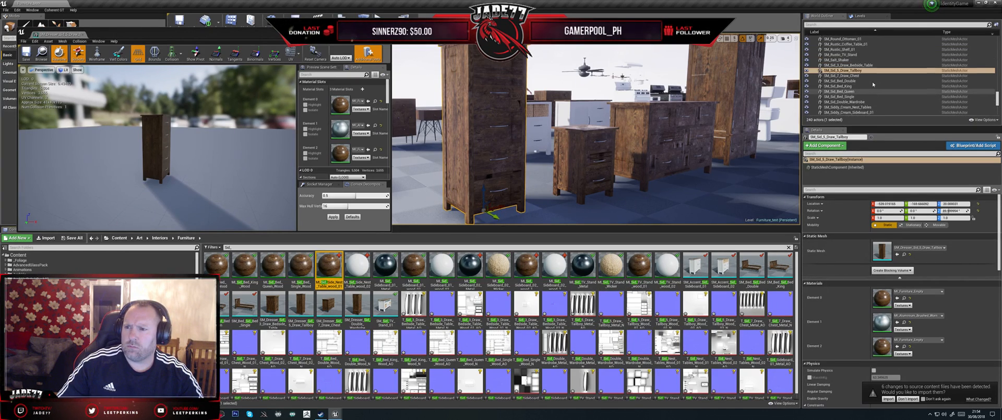
{"action": "scroll", "coordinate": [874, 84], "scroll_direction": "up", "scroll_amount": 2}
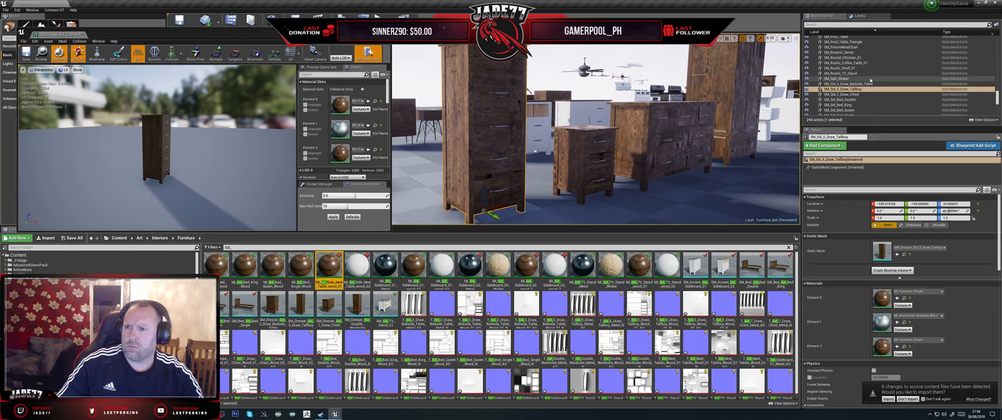
{"action": "scroll", "coordinate": [871, 80], "scroll_direction": "down", "scroll_amount": 3}
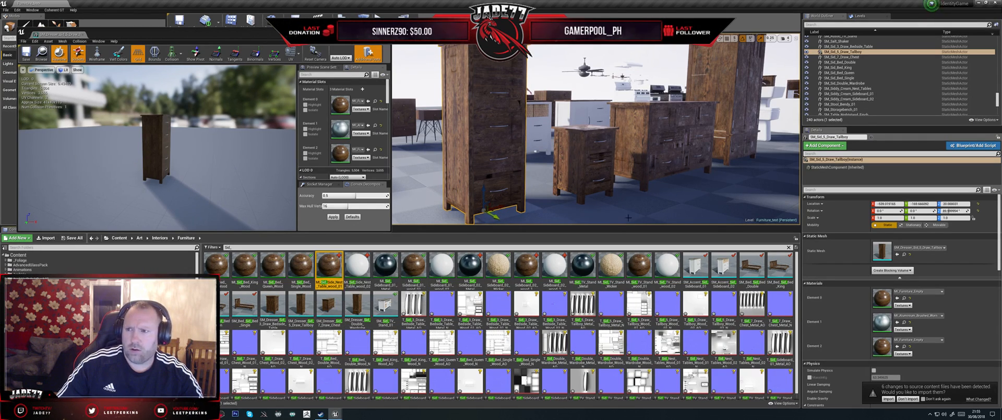
{"action": "left_click", "coordinate": [849, 52]}
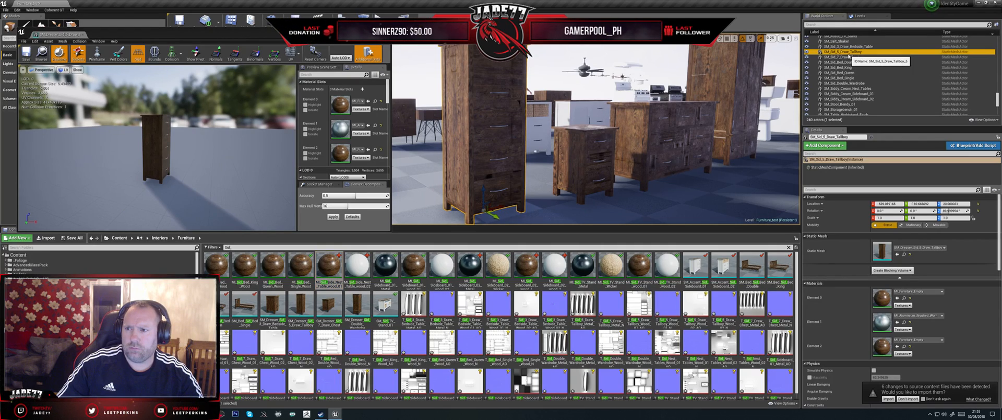
- Duplicate the MI_Sid_Side_Nest_Table_wood_01 material instance and name the copy Sid_5_Draw_Tallboy_Wood_01, reusing the tallboy actor's name
{"action": "left_click", "coordinate": [849, 54]}
{"action": "left_click_drag", "start_coordinate": [867, 52], "coordinate": [832, 52]}
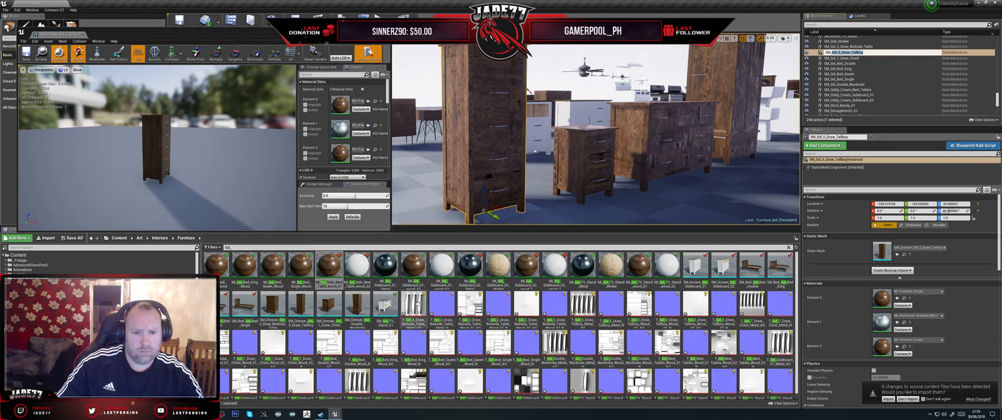
{"action": "key", "text": "Escape"}
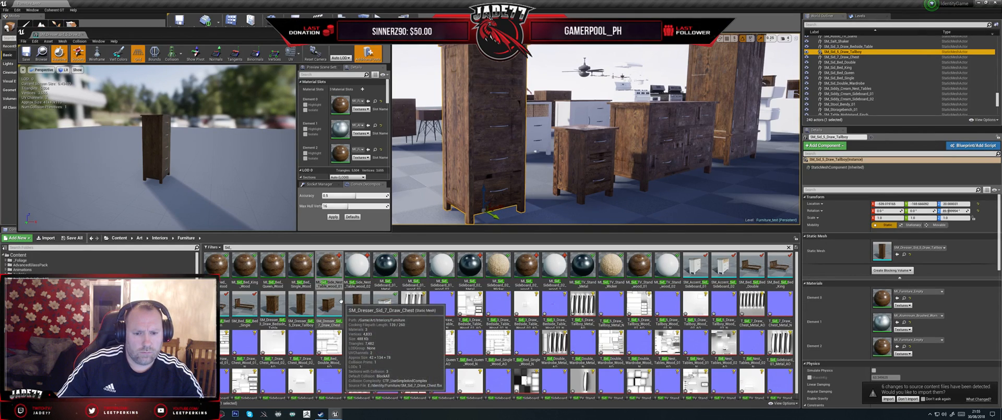
{"action": "right_click", "coordinate": [332, 271]}
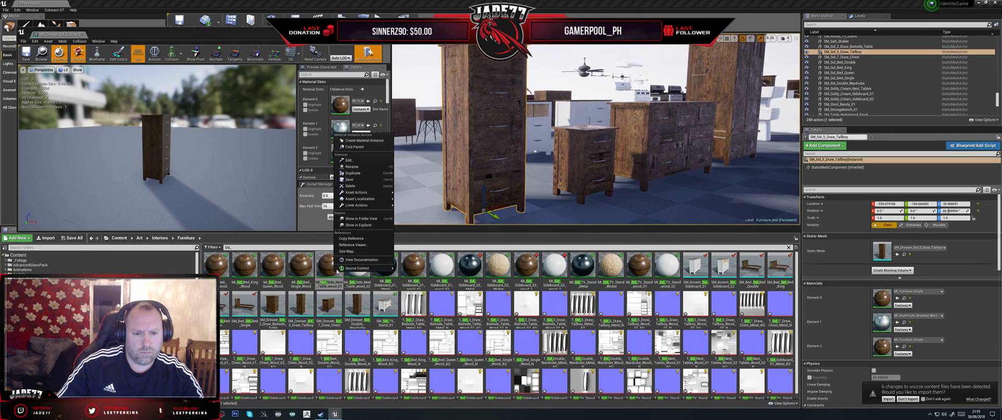
{"action": "left_click", "coordinate": [357, 178]}
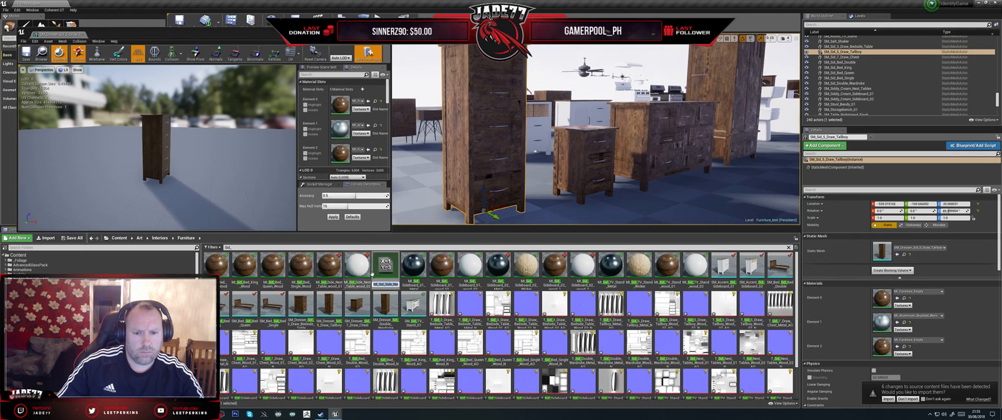
{"action": "key", "text": "ctrl+v"}
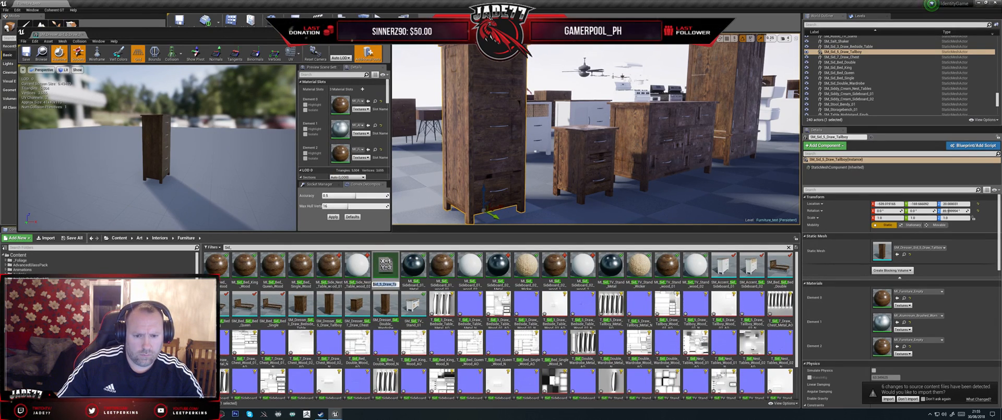
{"action": "key", "text": "End"}
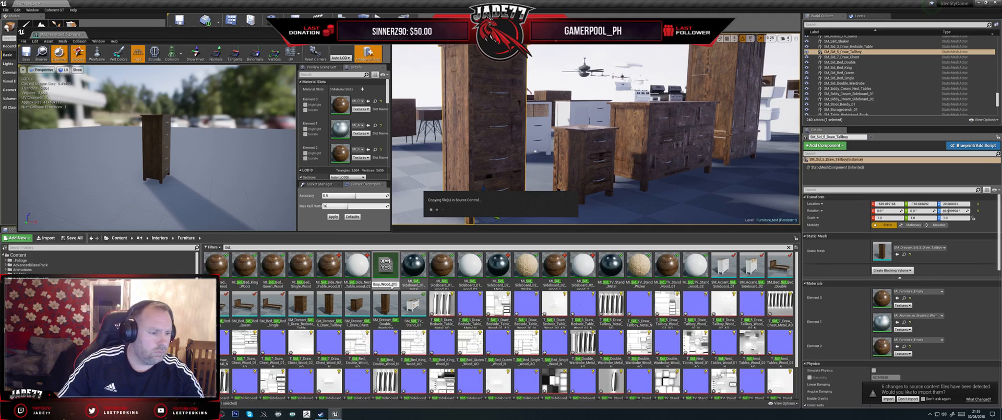
- Duplicate the MI_Sid_Side_Nest_Table_wood_02 material instance and name the copy Sid_5_Draw_Tallboy_Wood_02
{"action": "left_click", "coordinate": [359, 266]}
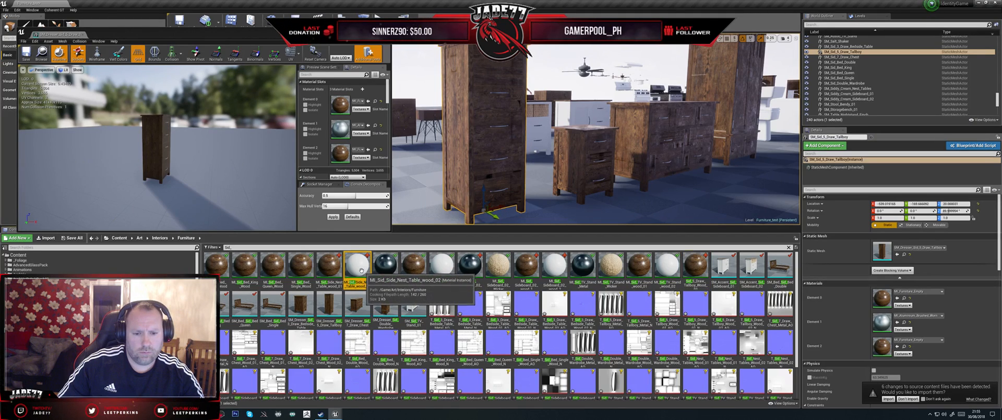
{"action": "right_click", "coordinate": [361, 271]}
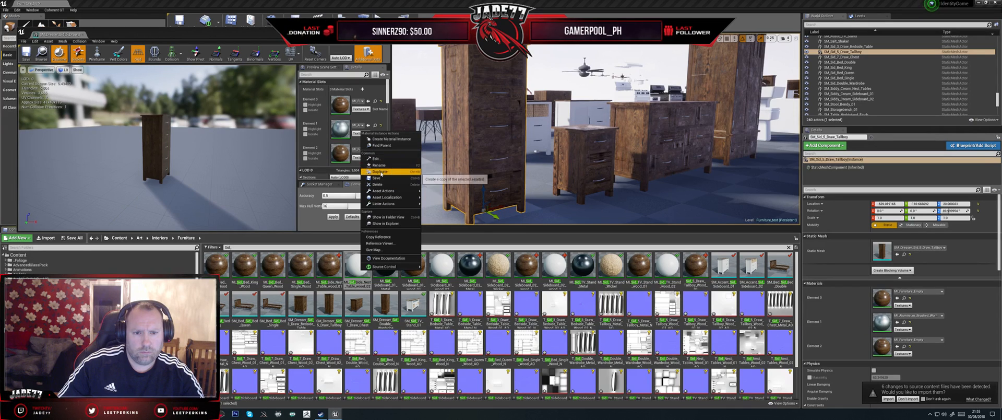
{"action": "left_click", "coordinate": [380, 173]}
{"action": "type", "text": "_Draw_Tallboy"}
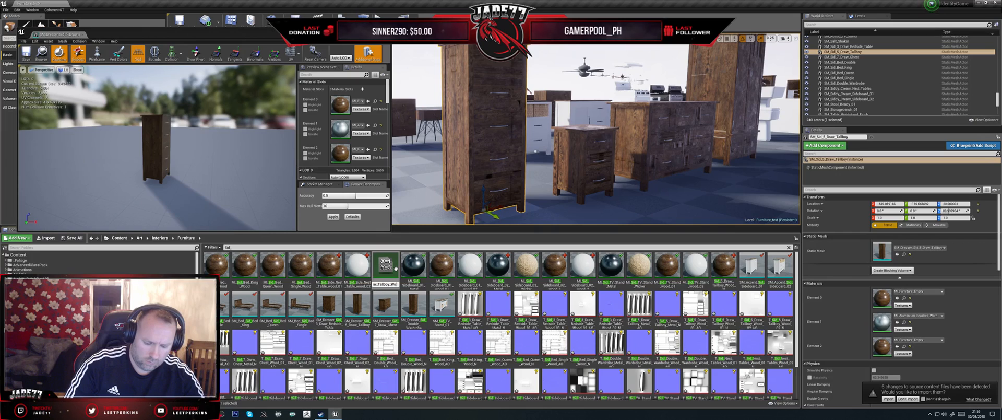
{"action": "type", "text": "_Wood_02"}
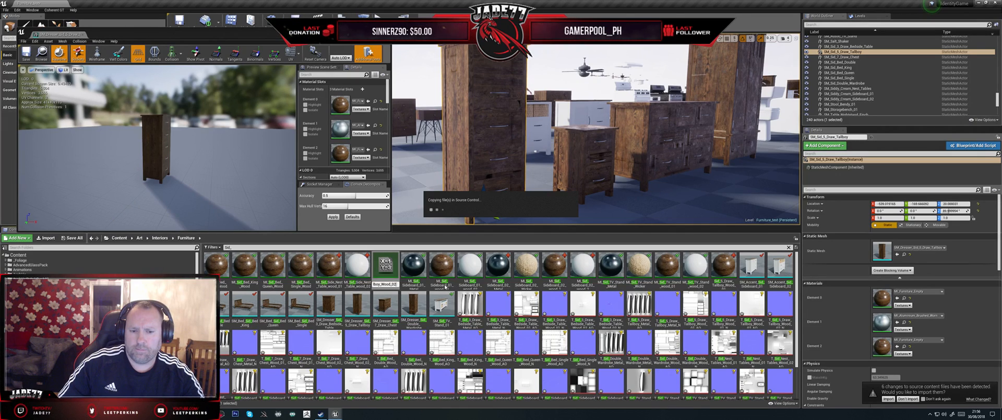
- Open both new tallboy wood material instances for editing and filter the Furniture assets by tallb
{"action": "double_click", "coordinate": [703, 271]}
{"action": "double_click", "coordinate": [724, 265]}
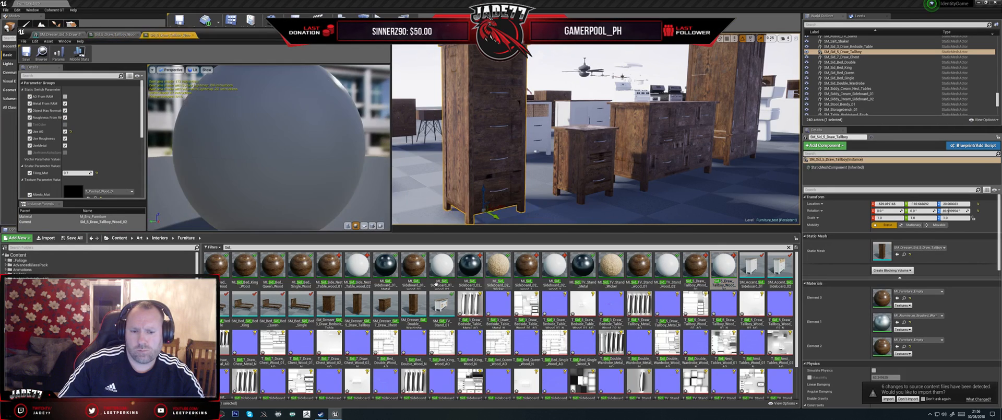
{"action": "key", "text": "BackSpace"}
{"action": "key", "text": "BackSpace"}
{"action": "key", "text": "BackSpace"}
{"action": "type", "text": "tall"}
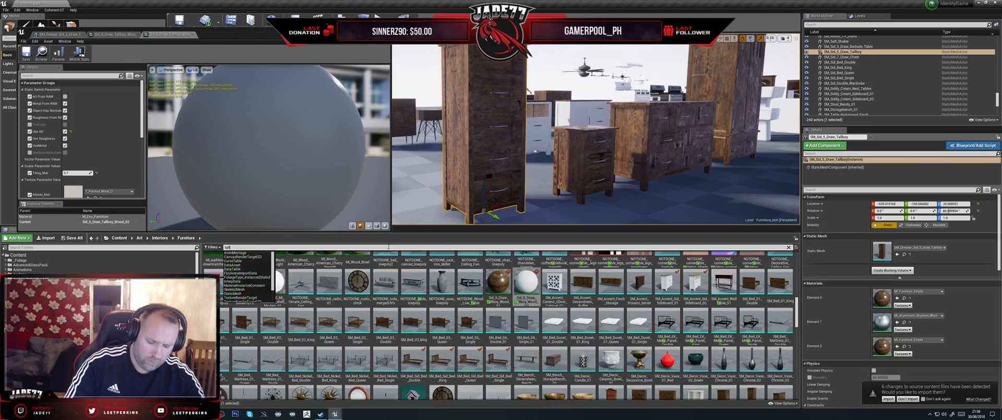
{"action": "type", "text": "b"}
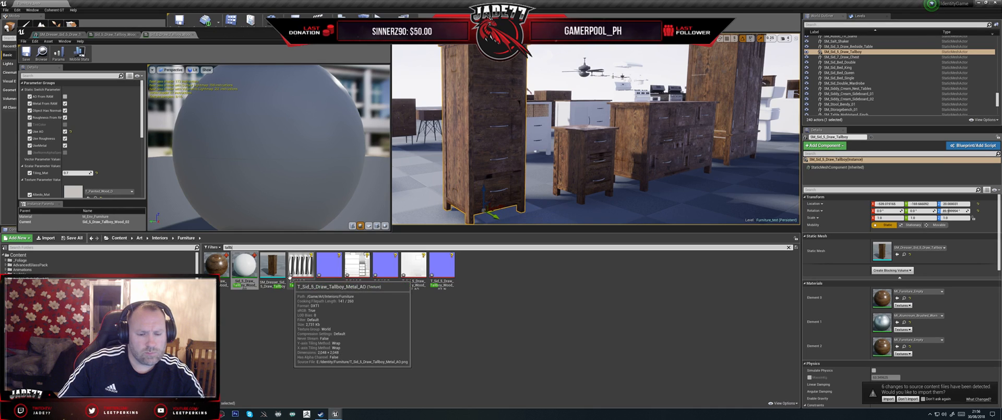
- Review the Wood_02 instance's texture parameters and the tallboy textures, and briefly highlight Element 0 on the tallboy mesh
{"action": "scroll", "coordinate": [97, 154], "scroll_direction": "down", "scroll_amount": 1}
{"action": "scroll", "coordinate": [97, 154], "scroll_direction": "down", "scroll_amount": 4}
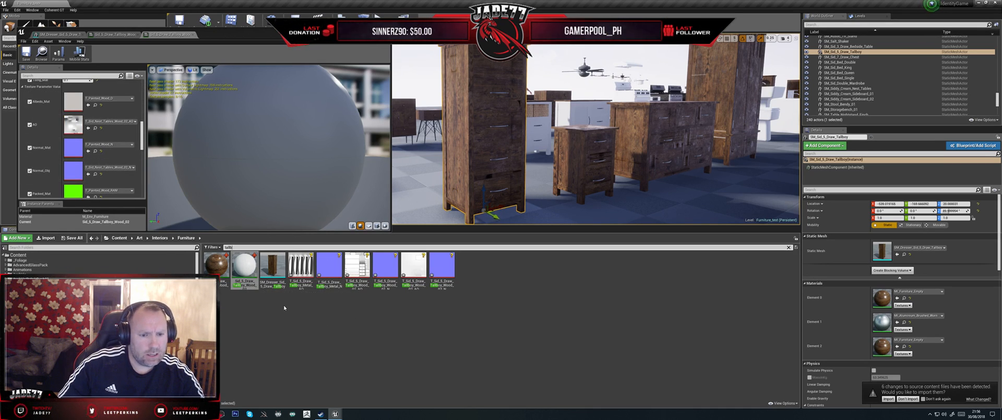
{"action": "left_click", "coordinate": [301, 267]}
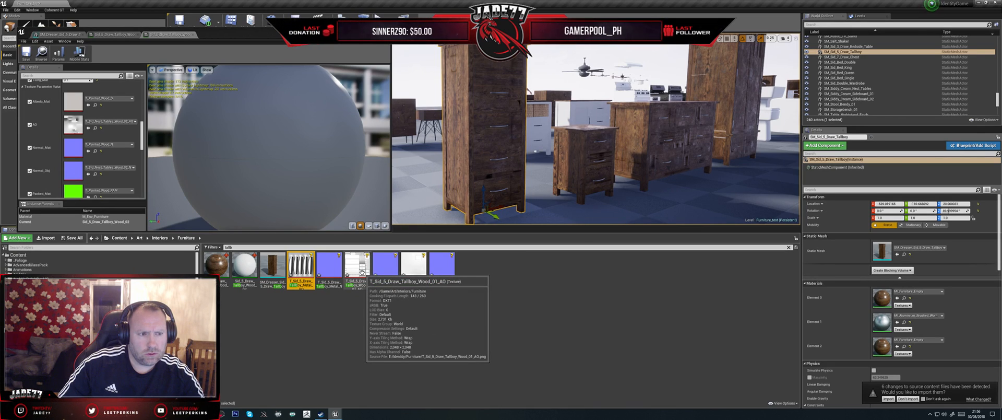
{"action": "left_click", "coordinate": [58, 34]}
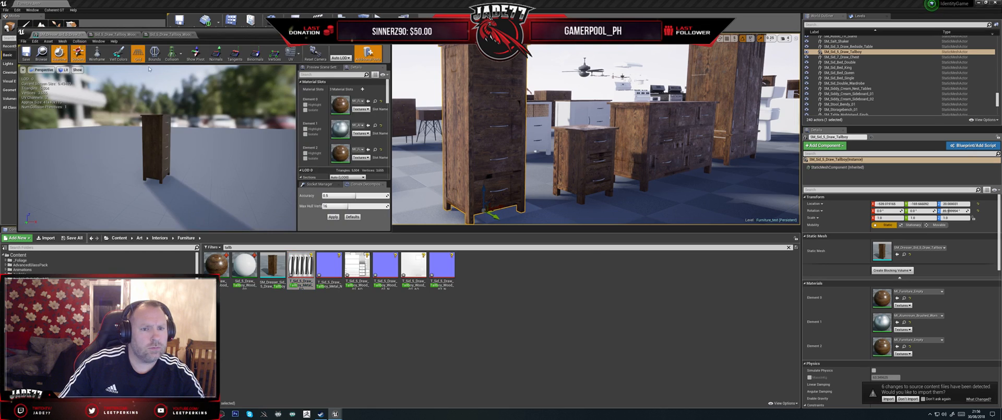
{"action": "left_click", "coordinate": [306, 105]}
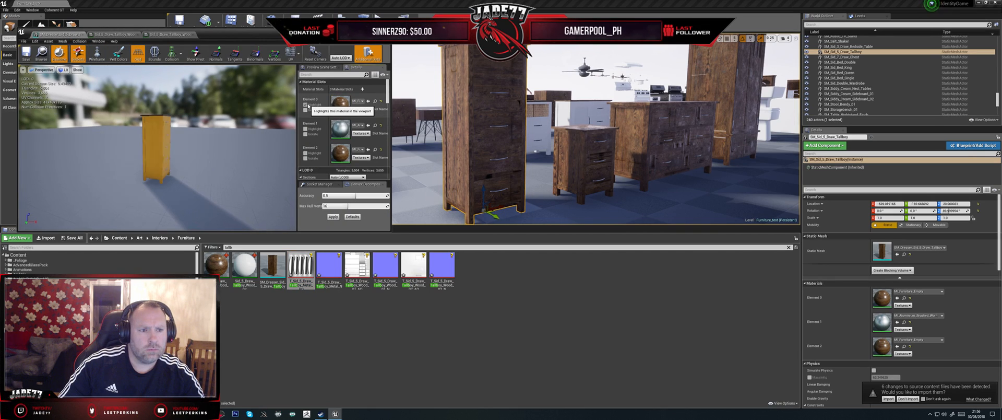
{"action": "left_click", "coordinate": [306, 104]}
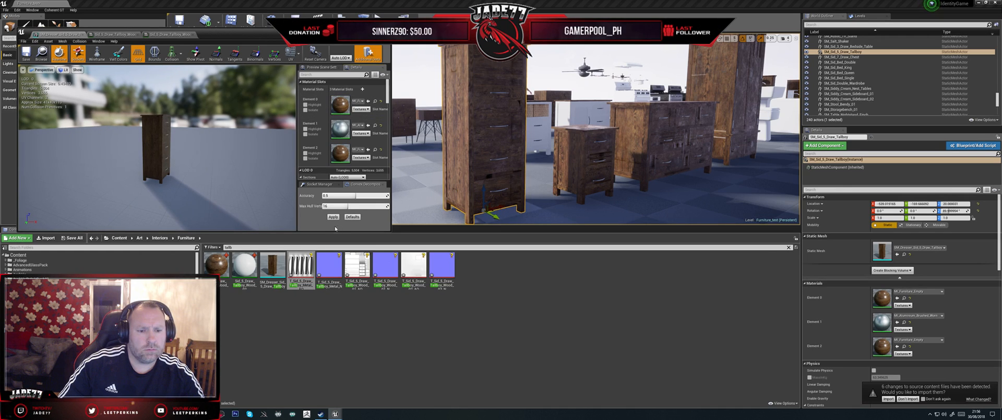
- Locate and open the cream sideboard's mesh, check which parts use its Element 1 material, and close its editor
{"action": "left_click_drag", "start_coordinate": [543, 151], "coordinate": [514, 172], "text": "alt"}
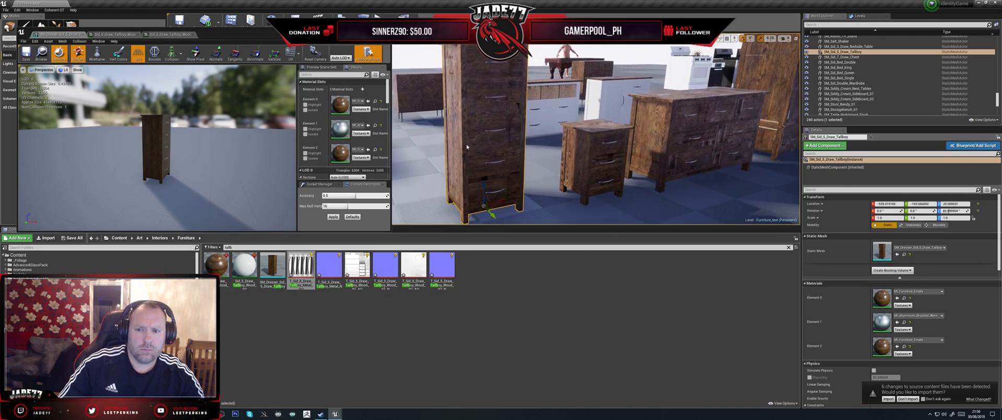
{"action": "left_click", "coordinate": [542, 110]}
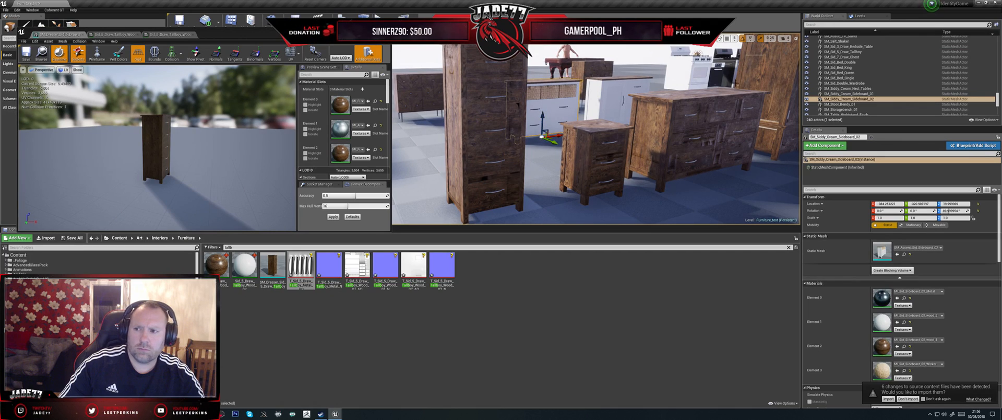
{"action": "right_click", "coordinate": [850, 100]}
{"action": "left_click", "coordinate": [866, 106]}
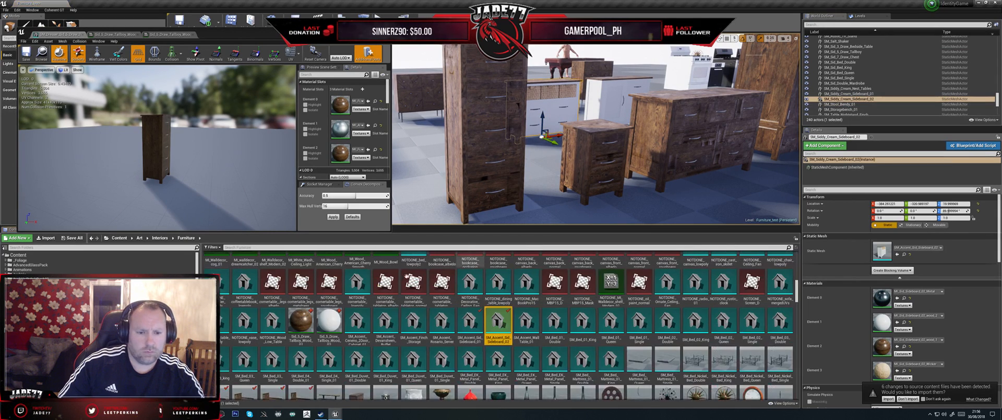
{"action": "double_click", "coordinate": [498, 323]}
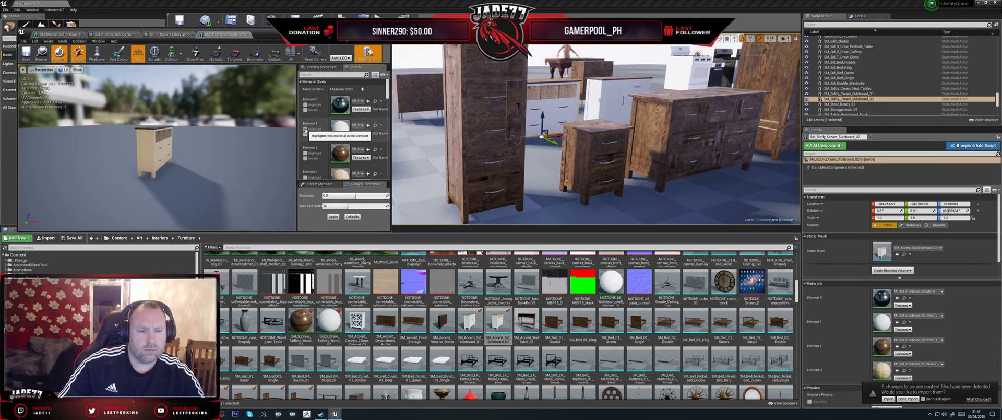
{"action": "left_click", "coordinate": [306, 130]}
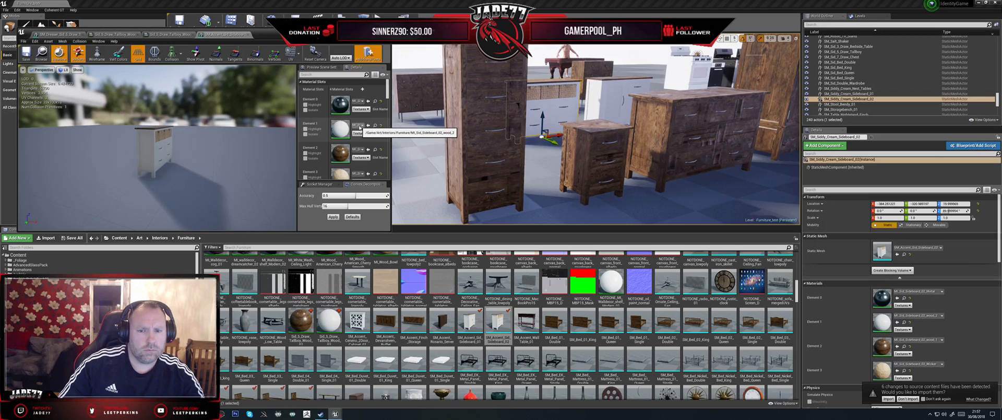
{"action": "left_click", "coordinate": [250, 35]}
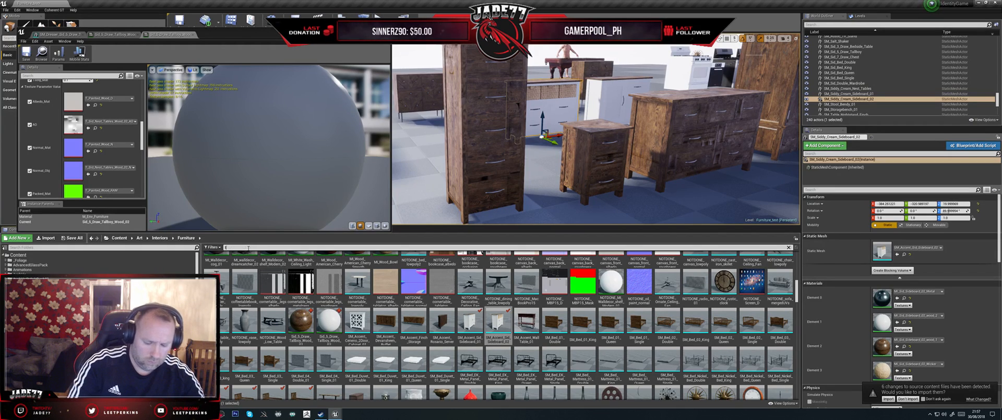
- Filter the Furniture assets by tallbo and assign T_Sid_5_Draw_Tallboy_Wood_01_AO as the AO texture of the Wood_02 instance
{"action": "left_click", "coordinate": [249, 248]}
{"action": "type", "text": "tallbo"}
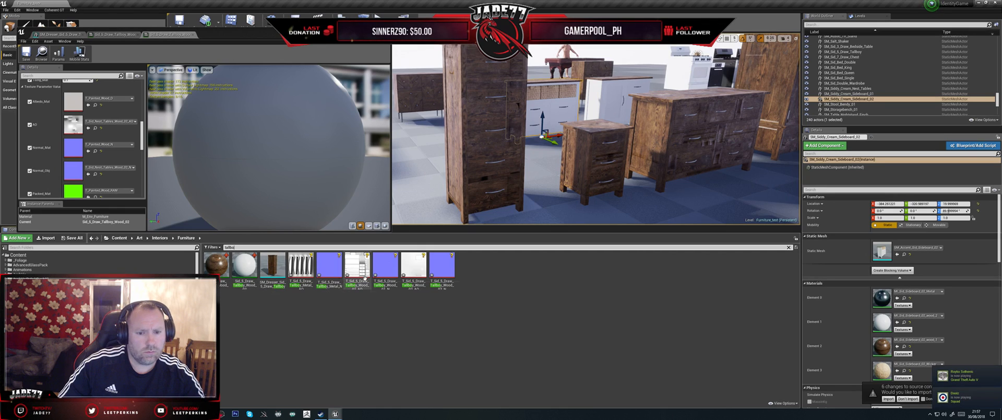
{"action": "left_click_drag", "start_coordinate": [363, 272], "coordinate": [73, 124]}
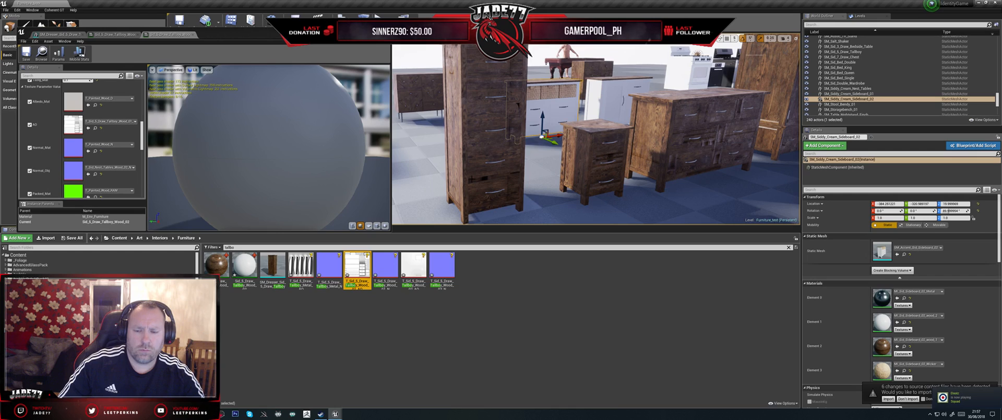
{"action": "left_click", "coordinate": [466, 161]}
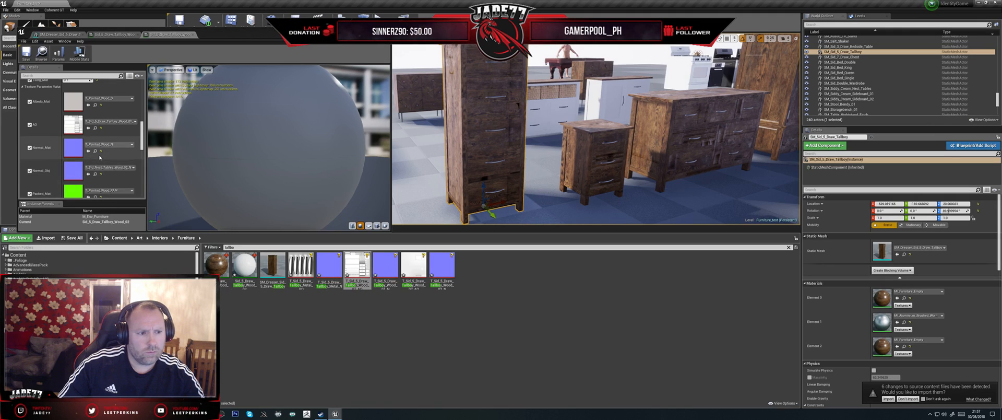
- Assign T_Sid_5_Draw_Tallboy_Wood_02_N as the Normal_Obj texture of the tallboy Wood_02 instance and save the instance
{"action": "scroll", "coordinate": [104, 157], "scroll_direction": "down", "scroll_amount": 1}
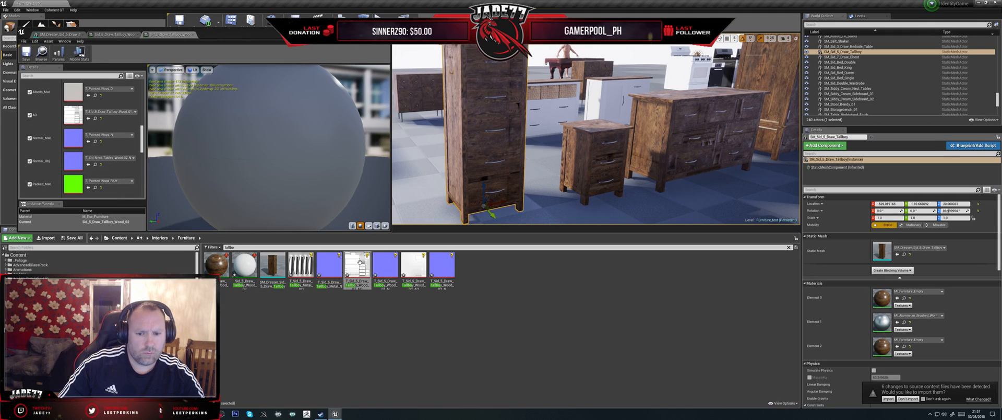
{"action": "left_click_drag", "start_coordinate": [445, 274], "coordinate": [72, 164]}
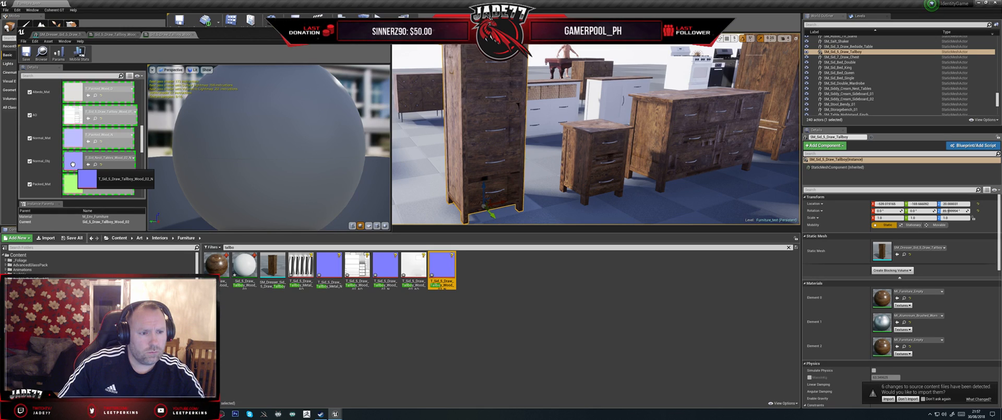
{"action": "left_click_drag", "start_coordinate": [73, 164], "coordinate": [73, 164]}
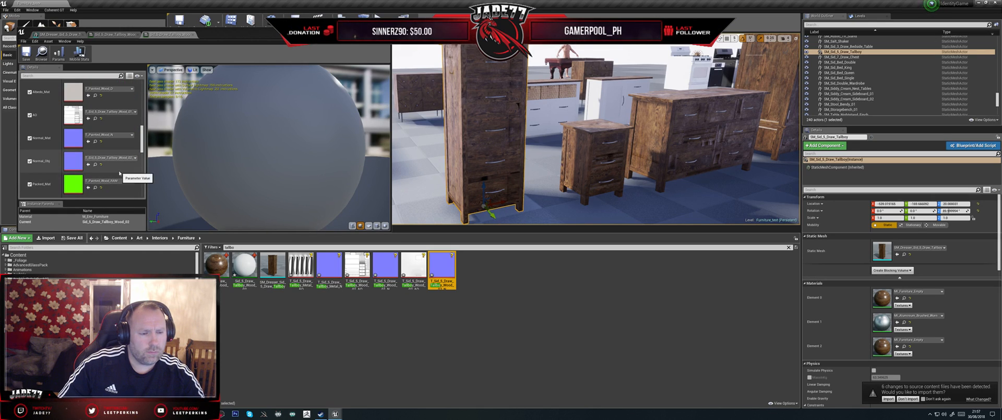
{"action": "scroll", "coordinate": [117, 173], "scroll_direction": "up", "scroll_amount": 5}
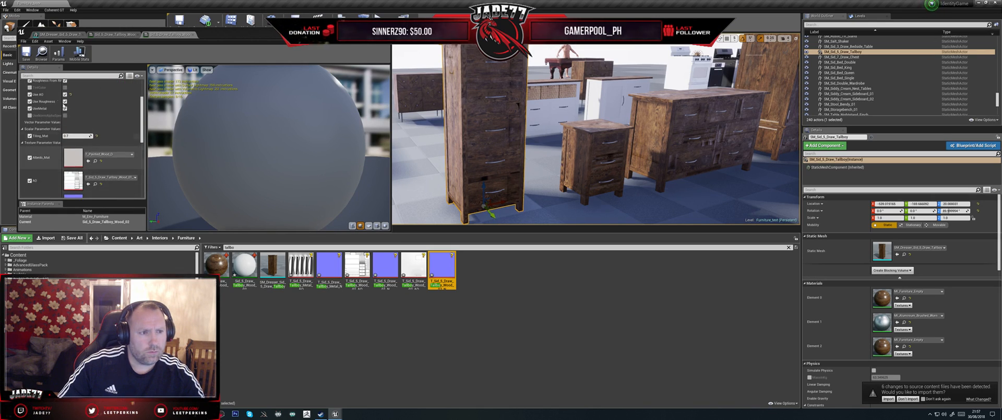
{"action": "left_click", "coordinate": [25, 55]}
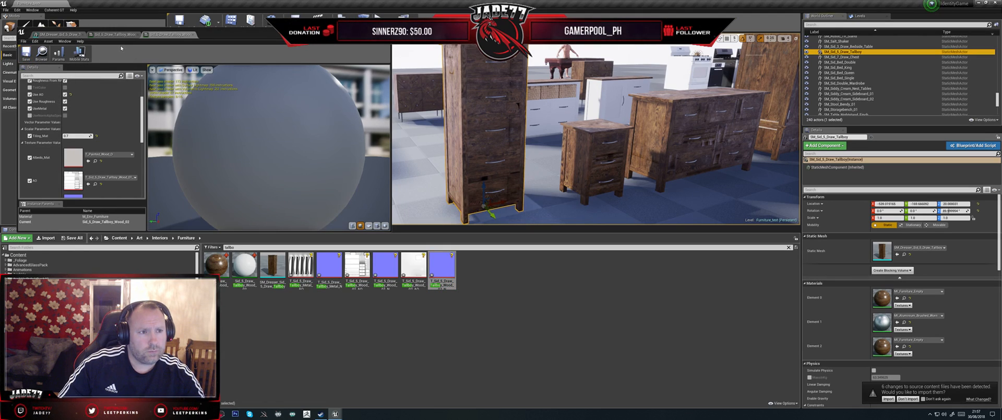
- Assign the Sid_5_Draw_Tallboy_Wood_02 material instance to Element 0 of the tallboy mesh, undoing its placement on Element 2
{"action": "left_click", "coordinate": [57, 36]}
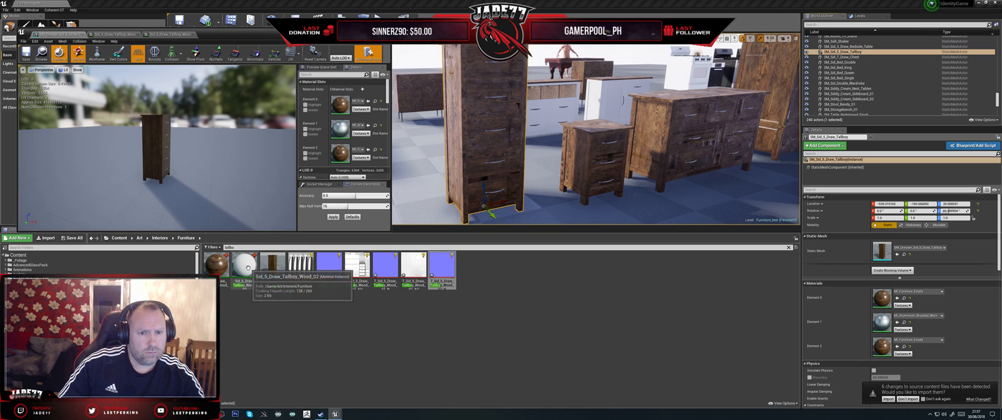
{"action": "left_click_drag", "start_coordinate": [246, 267], "coordinate": [340, 153]}
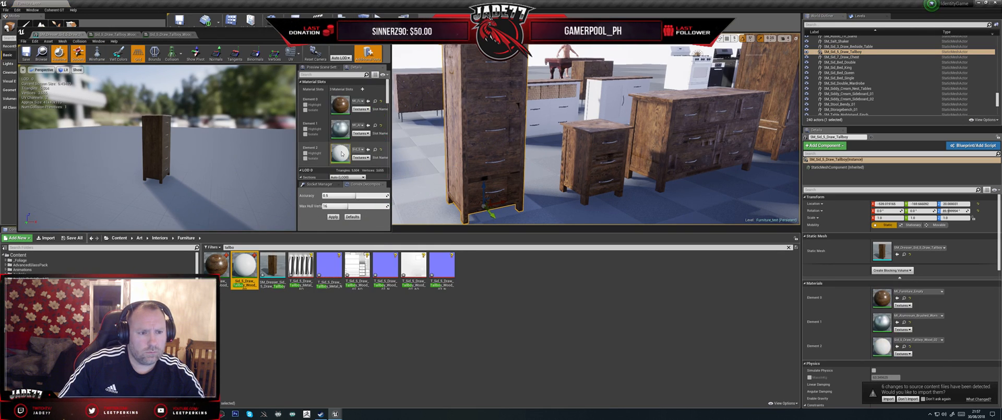
{"action": "key", "text": "ctrl+z"}
{"action": "left_click_drag", "start_coordinate": [245, 268], "coordinate": [339, 105]}
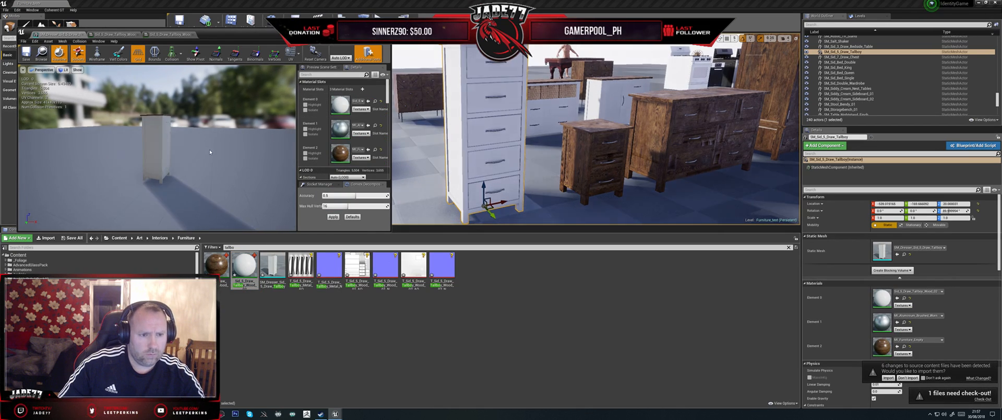
- Open the Sid_5_Draw_Tallboy_Wood_01 material instance and assign T_Sid_5_Draw_Tallboy_Wood_02_AO as its AO texture
{"action": "right_click_drag", "start_coordinate": [197, 147], "coordinate": [162, 151]}
{"action": "double_click", "coordinate": [215, 264]}
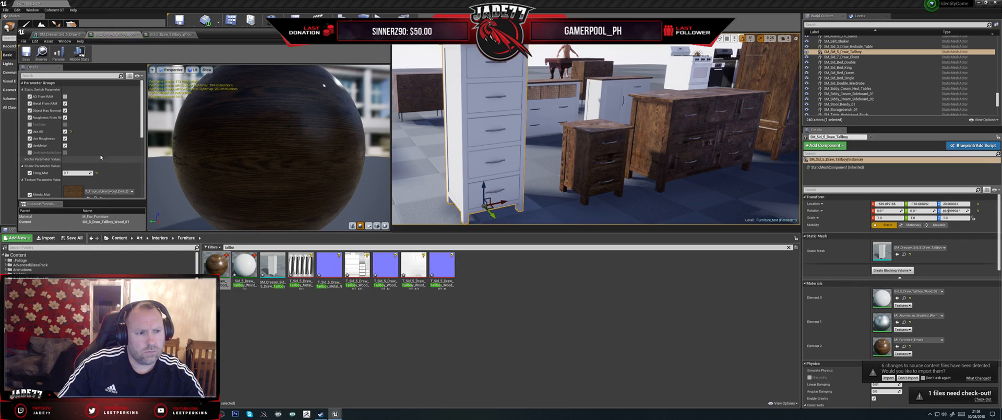
{"action": "scroll", "coordinate": [101, 157], "scroll_direction": "down", "scroll_amount": 2}
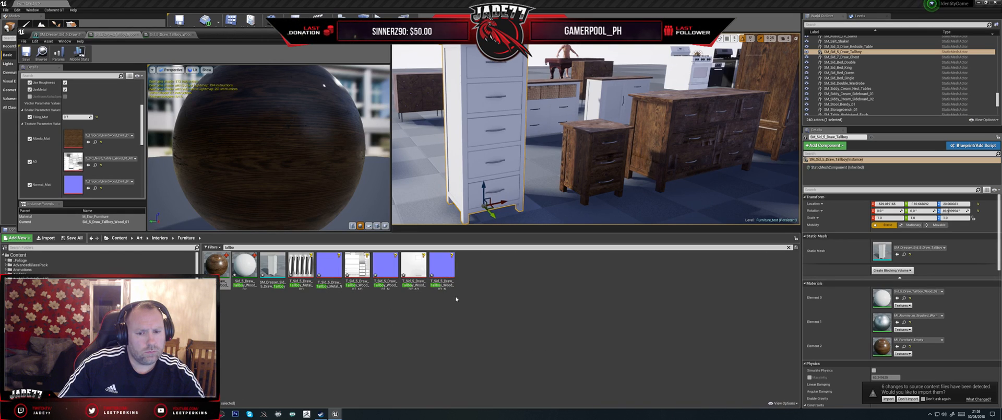
{"action": "left_click_drag", "start_coordinate": [414, 266], "coordinate": [79, 169]}
- Assign T_Sid_5_Draw_Tallboy_Wood_02_N as the Normal_Obj texture of the tallboy Wood_01 instance and save the instance
{"action": "scroll", "coordinate": [125, 183], "scroll_direction": "down", "scroll_amount": 2}
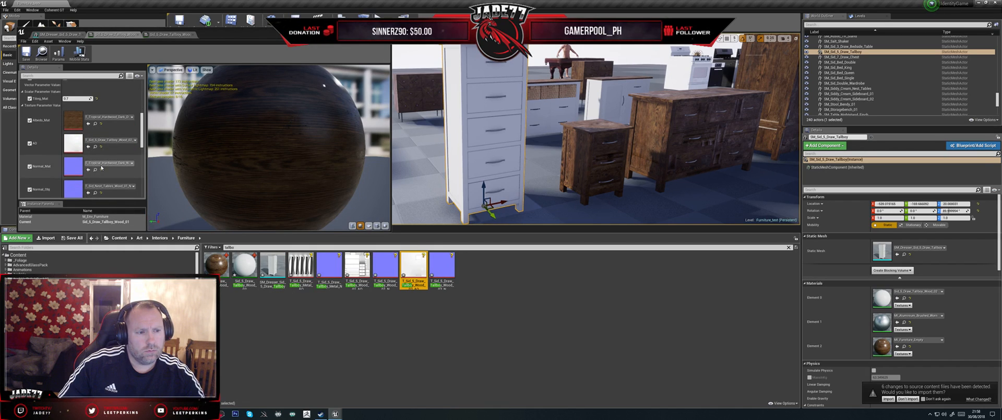
{"action": "left_click", "coordinate": [447, 270]}
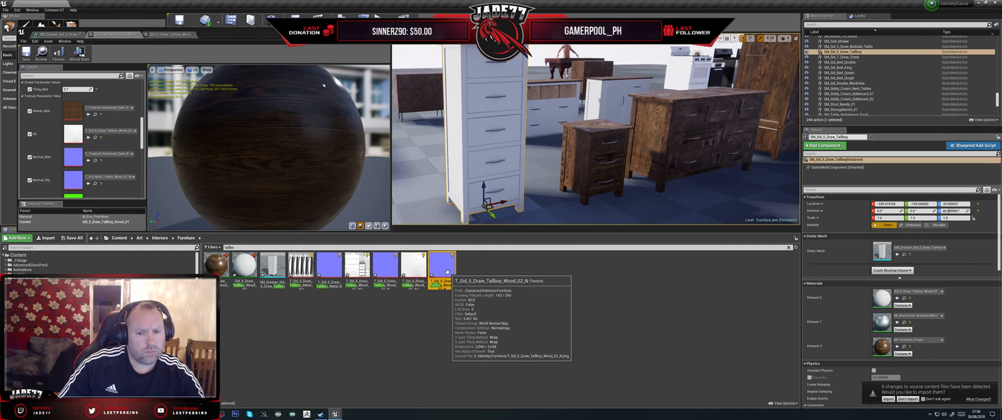
{"action": "left_click_drag", "start_coordinate": [447, 270], "coordinate": [73, 180]}
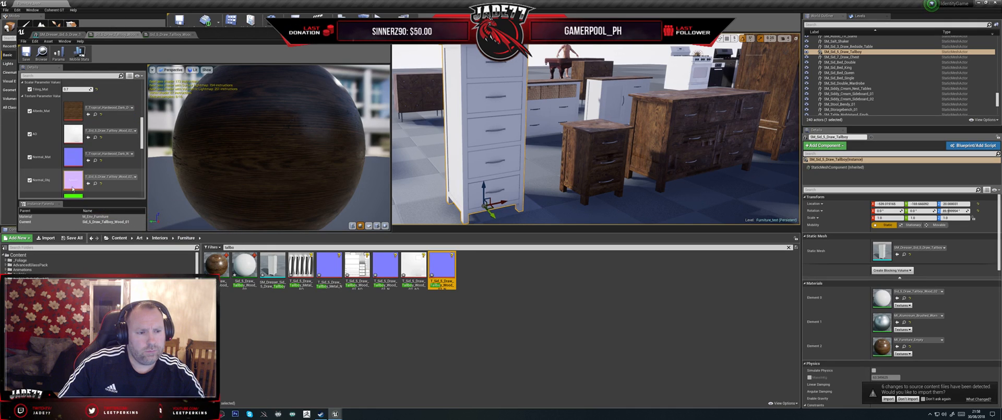
{"action": "left_click", "coordinate": [26, 53]}
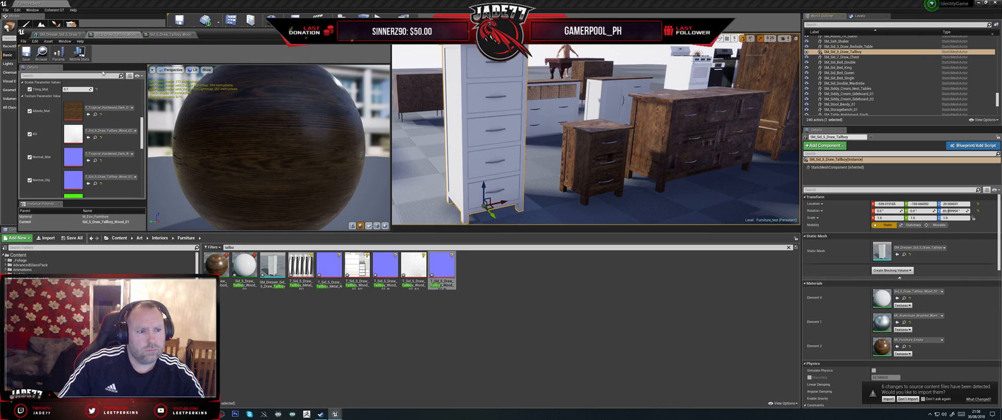
- Try T_Sid_5_Draw_Tallboy_Wood_01_N as the Normal_Obj texture of the tallboy Wood_01 instance
{"action": "scroll", "coordinate": [124, 161], "scroll_direction": "down", "scroll_amount": 2}
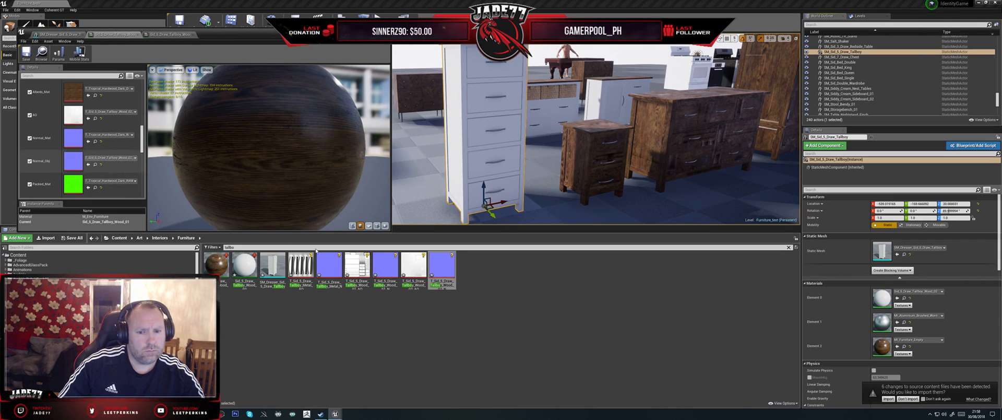
{"action": "left_click", "coordinate": [329, 269]}
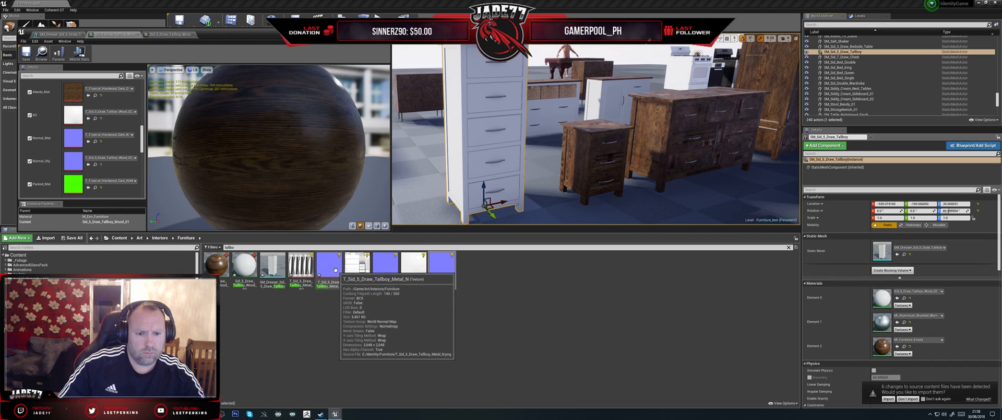
{"action": "left_click", "coordinate": [393, 273]}
{"action": "left_click_drag", "start_coordinate": [394, 273], "coordinate": [79, 163]}
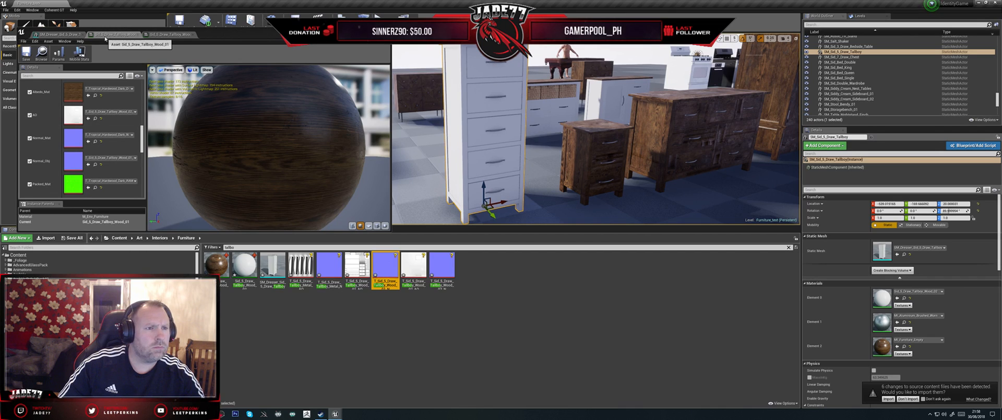
- Check the Wood_02 instance for comparison, set the Wood_01 instance's Normal_Obj texture back to T_Sid_5_Draw_Tallboy_Wood_02_N, and save it
{"action": "left_click", "coordinate": [168, 36]}
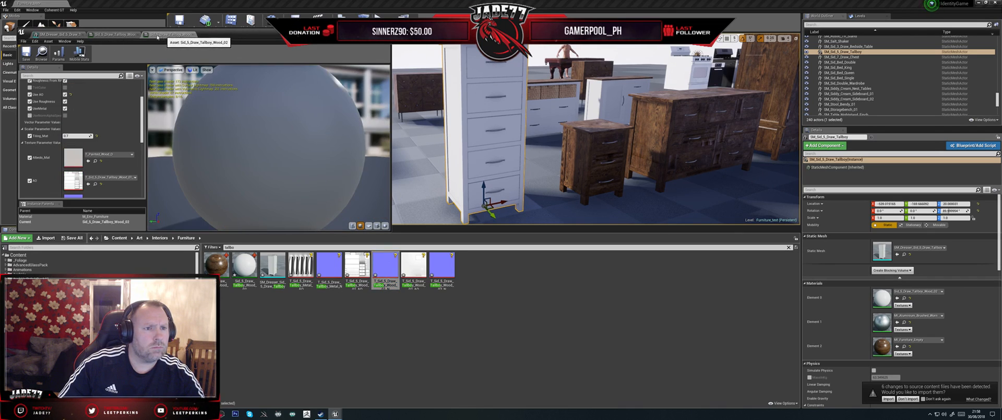
{"action": "left_click", "coordinate": [121, 37]}
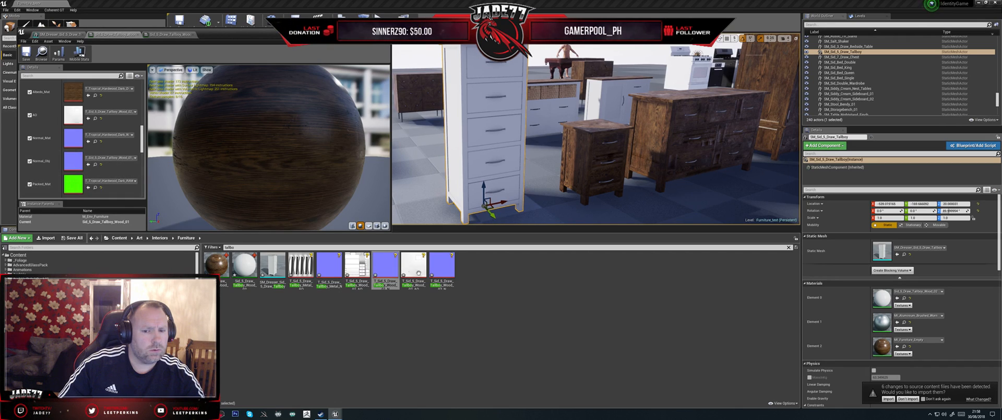
{"action": "left_click_drag", "start_coordinate": [446, 272], "coordinate": [71, 159]}
{"action": "left_click", "coordinate": [30, 56]}
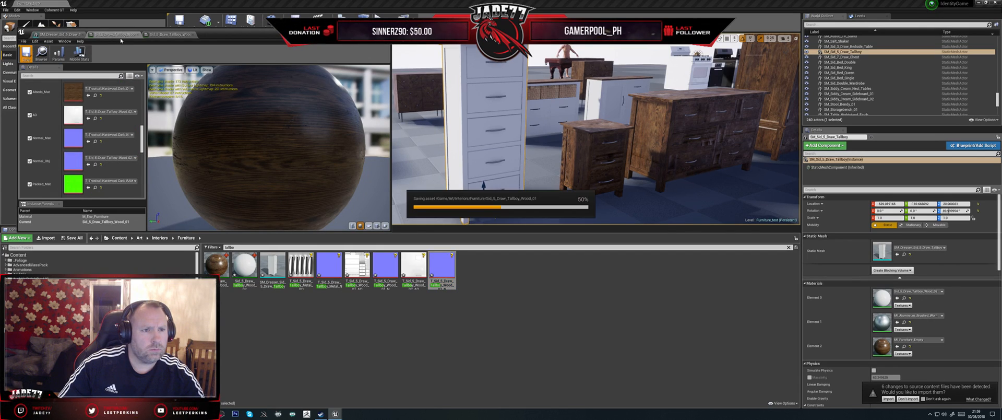
- Set the Wood_02 instance's Normal_Obj texture to T_Sid_5_Draw_Tallboy_Wood_01_N, save it, and close both wood instance editors
{"action": "left_click", "coordinate": [157, 35]}
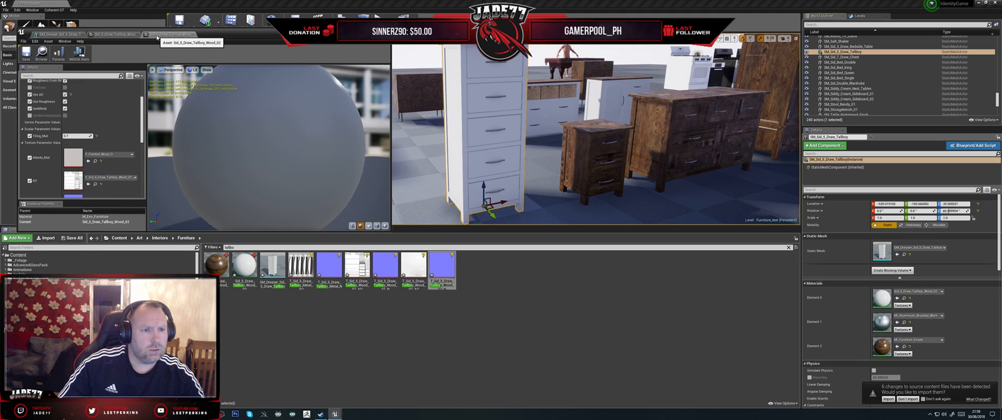
{"action": "scroll", "coordinate": [86, 147], "scroll_direction": "down", "scroll_amount": 4}
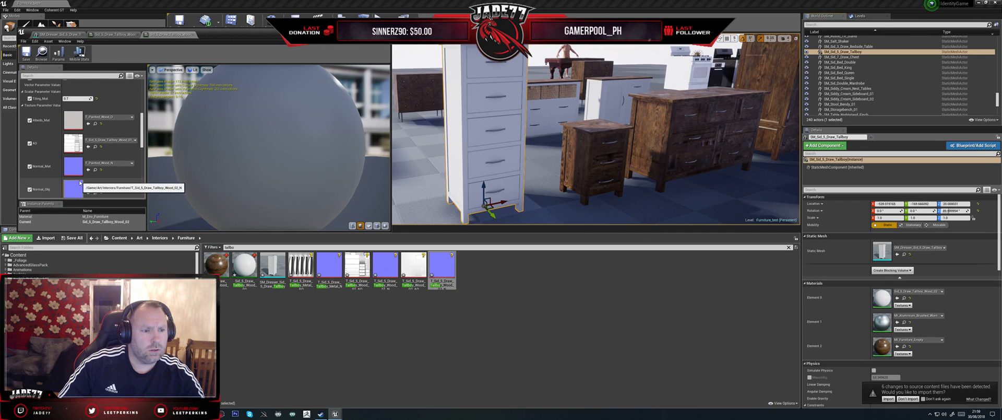
{"action": "scroll", "coordinate": [103, 193], "scroll_direction": "down", "scroll_amount": 1}
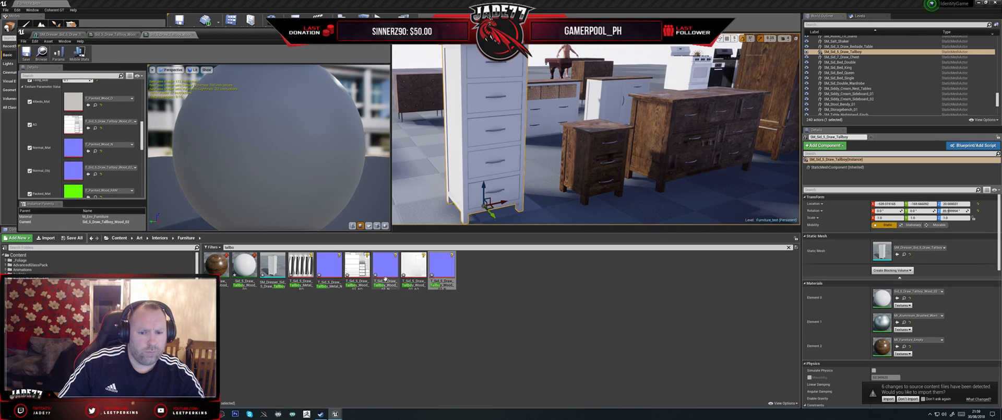
{"action": "left_click_drag", "start_coordinate": [389, 274], "coordinate": [73, 170]}
{"action": "left_click", "coordinate": [27, 55]}
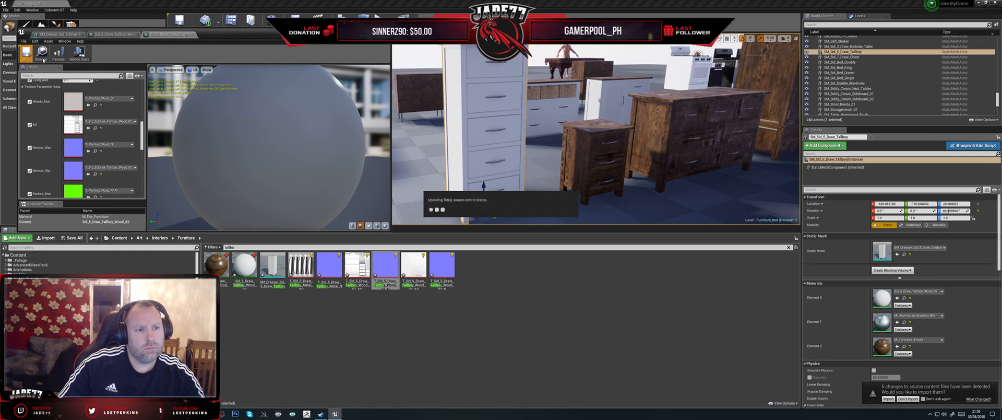
{"action": "left_click", "coordinate": [193, 35]}
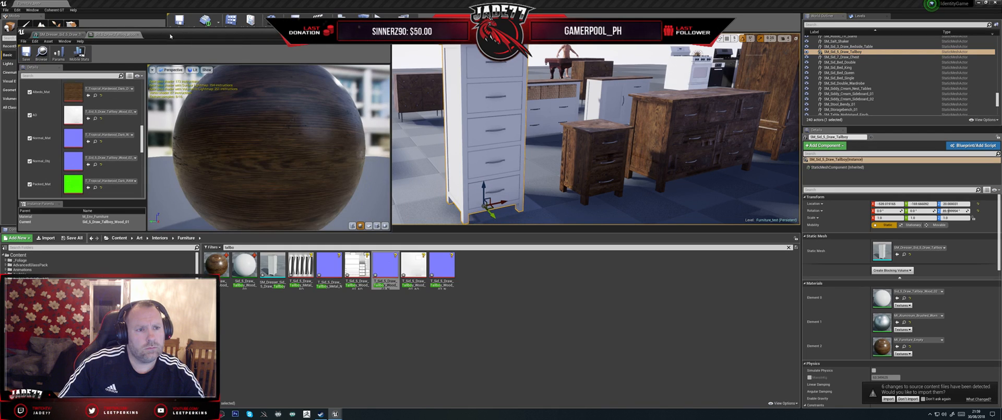
{"action": "left_click", "coordinate": [138, 35]}
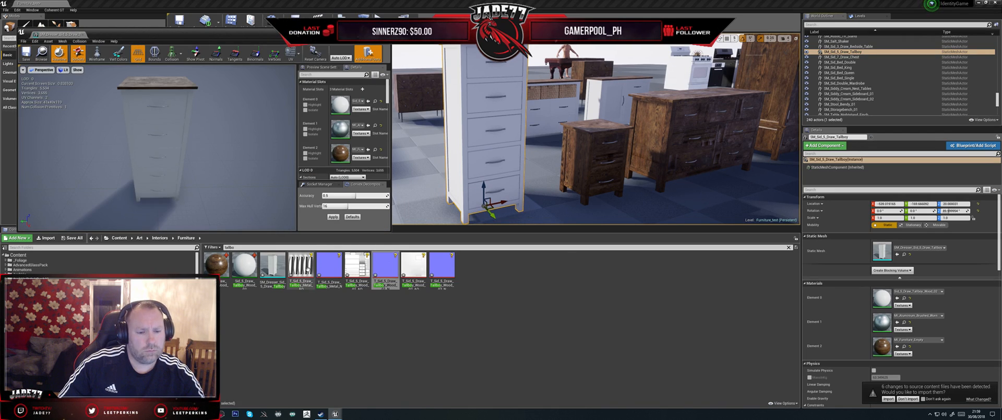
- Try the Sid_5_Draw_Tallboy_Wood_01 material instance on Element 0 of the tallboy mesh
{"action": "left_click_drag", "start_coordinate": [221, 268], "coordinate": [340, 105]}
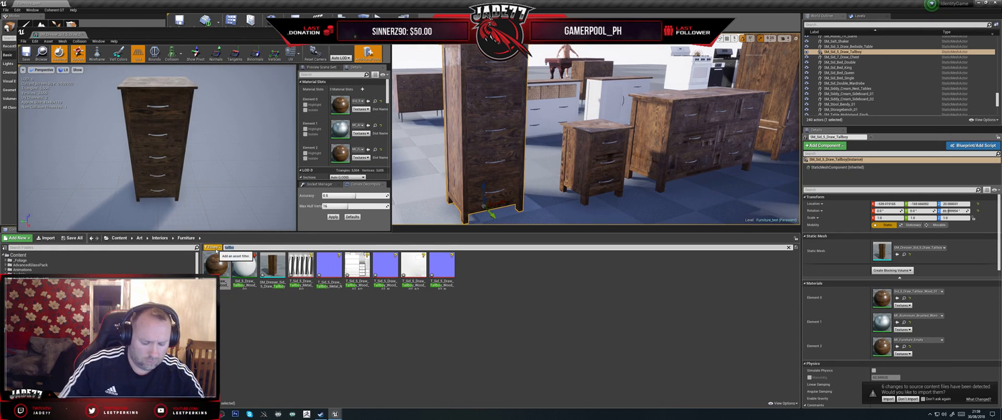
- Filter the Furniture assets by sid, duplicate the sideboard's metal material instance, and name the copy Sid_5_Draw_Tallboy_Metal
{"action": "type", "text": "id"}
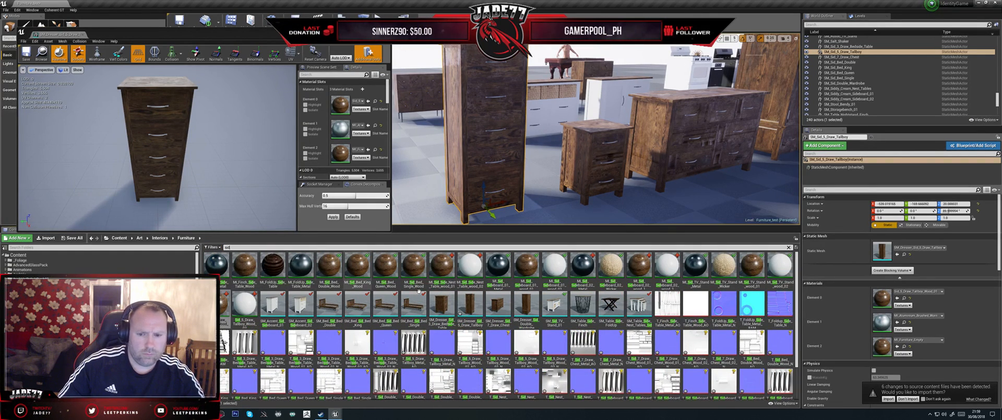
{"action": "right_click", "coordinate": [504, 268]}
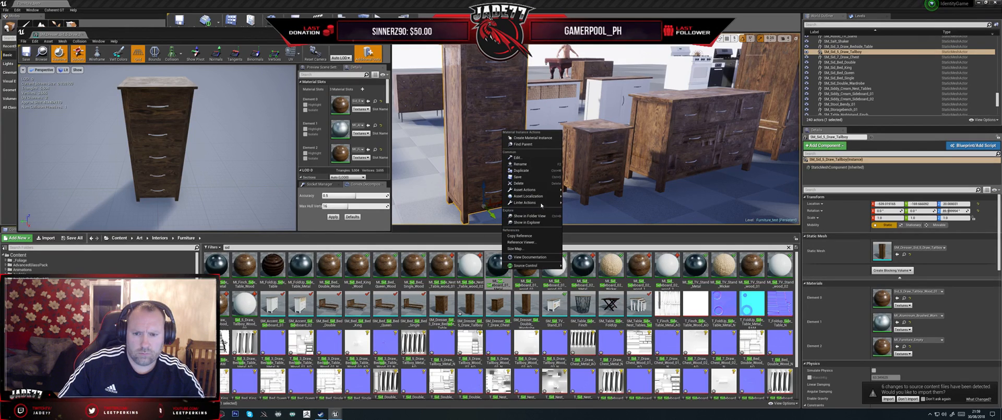
{"action": "left_click", "coordinate": [520, 163]}
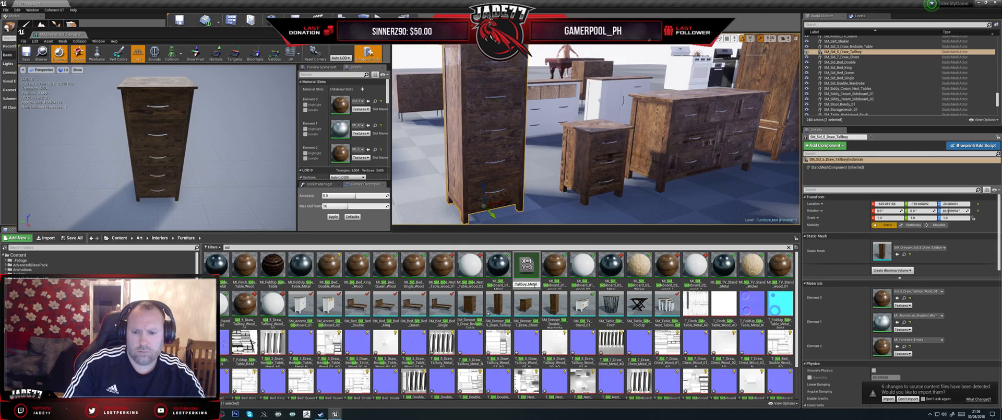
{"action": "key", "text": "Return"}
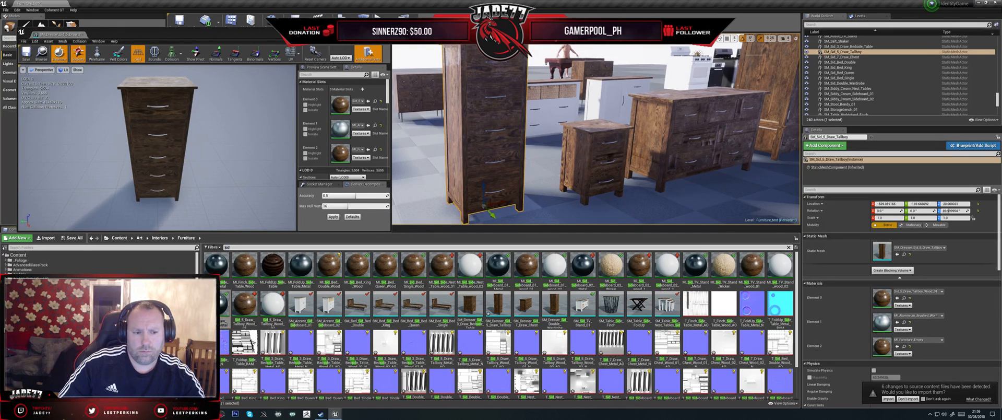
- Filter the assets by tall, open the Sid_5_Draw_Tallboy_Metal instance, and assign T_Sid_5_Draw_Tallboy_Metal_AO as its AO texture
{"action": "type", "text": "tall"}
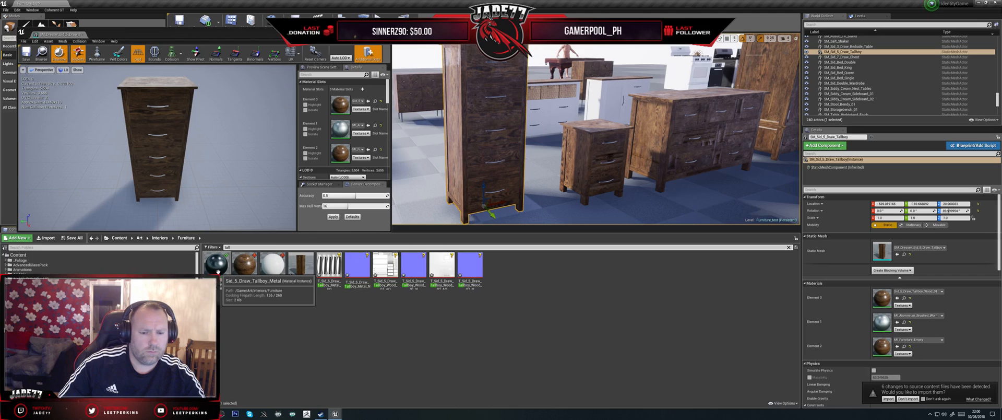
{"action": "double_click", "coordinate": [217, 271]}
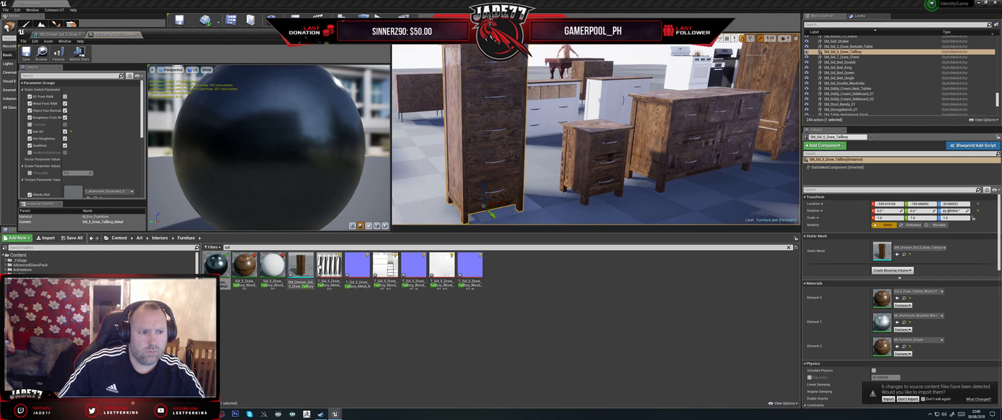
{"action": "scroll", "coordinate": [88, 133], "scroll_direction": "down", "scroll_amount": 3}
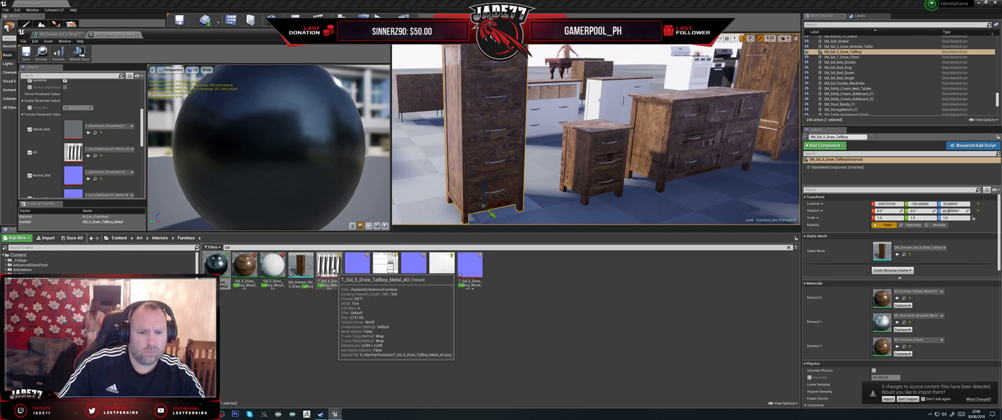
{"action": "left_click_drag", "start_coordinate": [330, 269], "coordinate": [76, 152]}
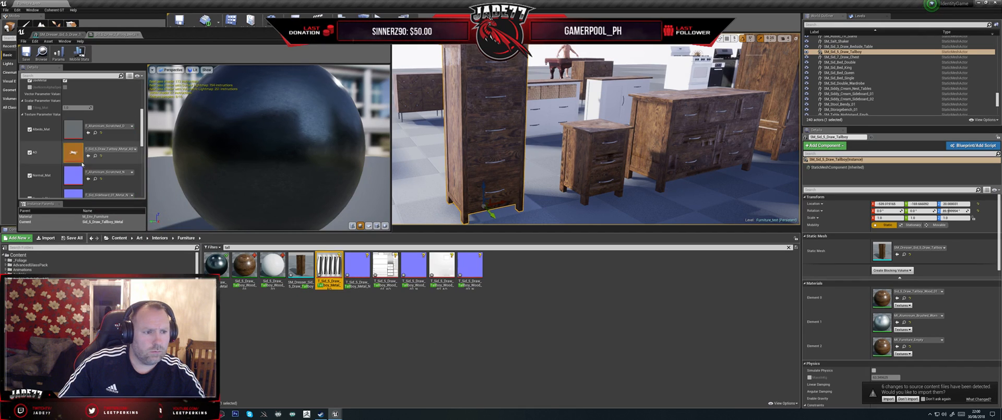
- Assign T_Sid_5_Draw_Tallboy_Metal_N as the Normal_Obj texture of the tallboy metal instance and save the instance
{"action": "scroll", "coordinate": [138, 184], "scroll_direction": "down", "scroll_amount": 2}
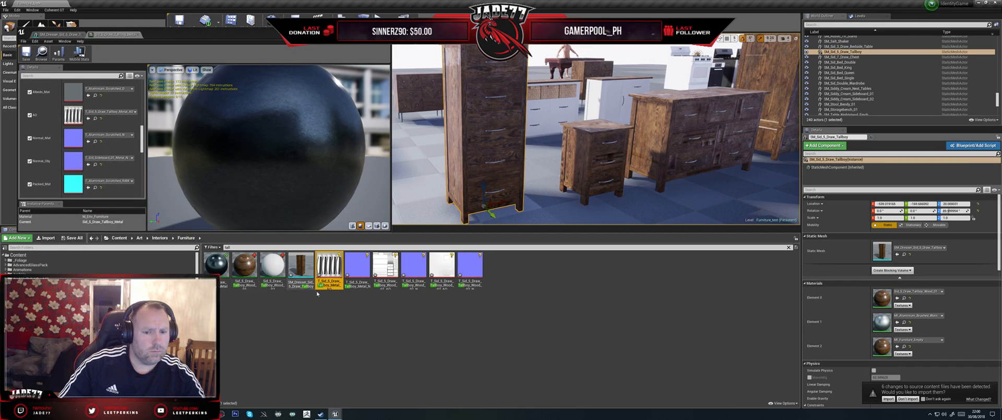
{"action": "left_click_drag", "start_coordinate": [353, 273], "coordinate": [73, 162]}
{"action": "left_click", "coordinate": [25, 53]}
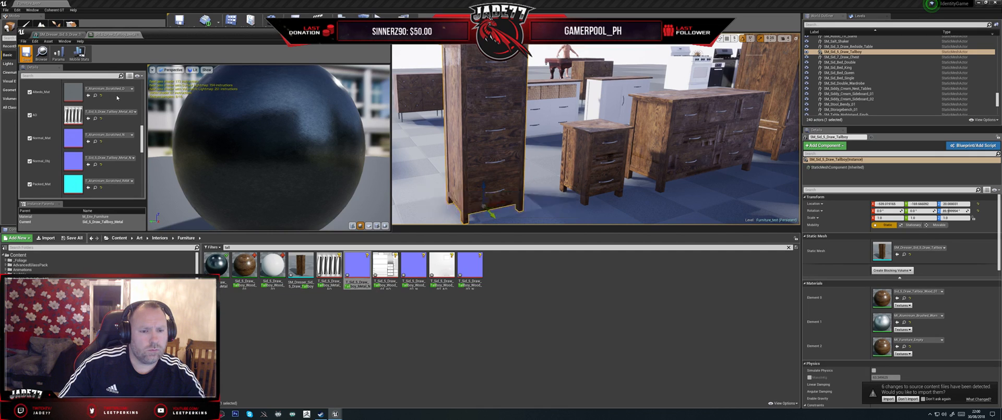
- Return to the tallboy mesh and assign the Sid_5_Draw_Tallboy_Metal material instance to Element 1
{"action": "left_click", "coordinate": [53, 34]}
{"action": "left_click_drag", "start_coordinate": [216, 263], "coordinate": [340, 129]}
{"action": "left_click_drag", "start_coordinate": [177, 151], "coordinate": [217, 135]}
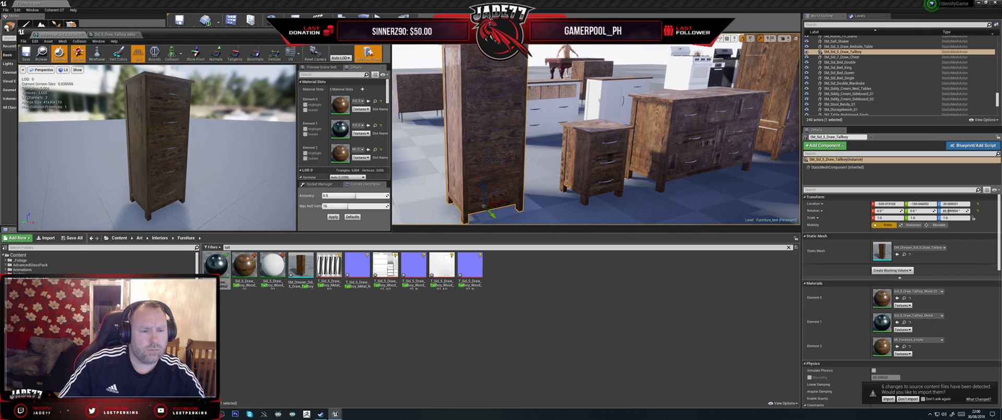
- Assign Sid_5_Draw_Tallboy_Wood_01 to Element 2 and Sid_5_Draw_Tallboy_Wood_02 to Element 0 of the tallboy mesh
{"action": "scroll", "coordinate": [202, 151], "scroll_direction": "up", "scroll_amount": 4}
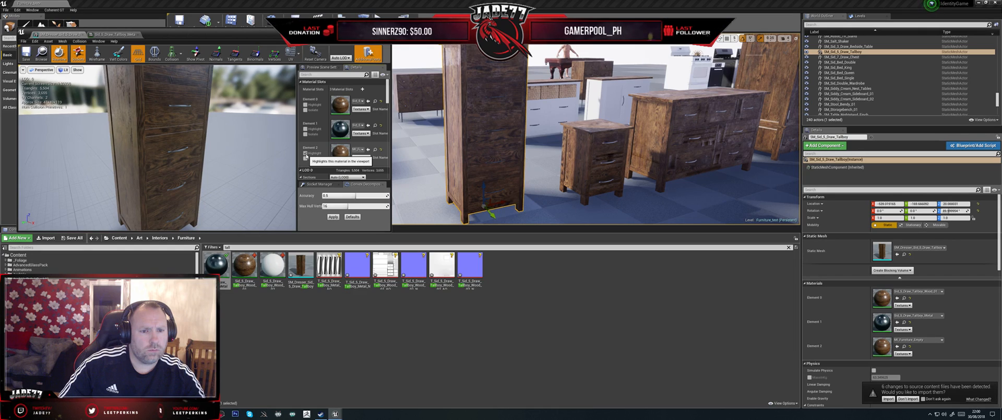
{"action": "left_click_drag", "start_coordinate": [244, 267], "coordinate": [322, 156]}
{"action": "left_click_drag", "start_coordinate": [265, 264], "coordinate": [340, 105]}
- Inspect the tallboy's top and drawers, save the mesh, and check out SM_Dresser_Sid_5_Draw_Tallboy from source control
{"action": "middle_click_drag", "start_coordinate": [167, 157], "coordinate": [154, 110]}
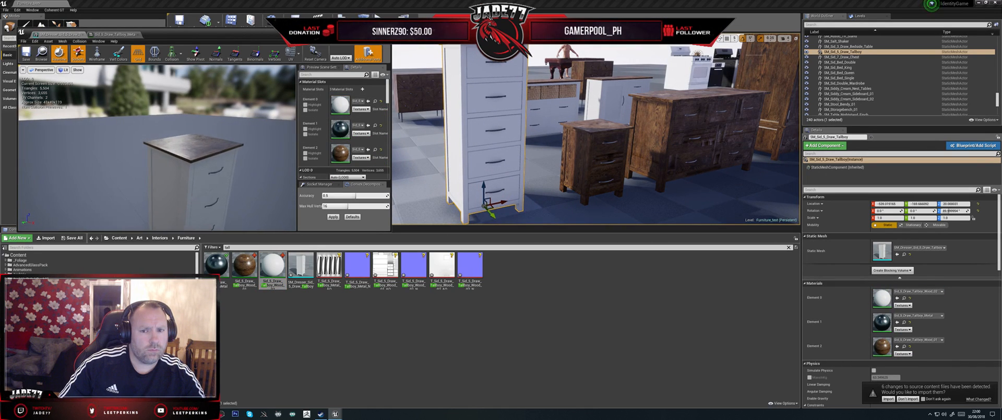
{"action": "scroll", "coordinate": [167, 157], "scroll_direction": "up", "scroll_amount": 4}
{"action": "scroll", "coordinate": [167, 157], "scroll_direction": "down", "scroll_amount": 4}
{"action": "left_click_drag", "start_coordinate": [167, 156], "coordinate": [233, 129], "text": "alt"}
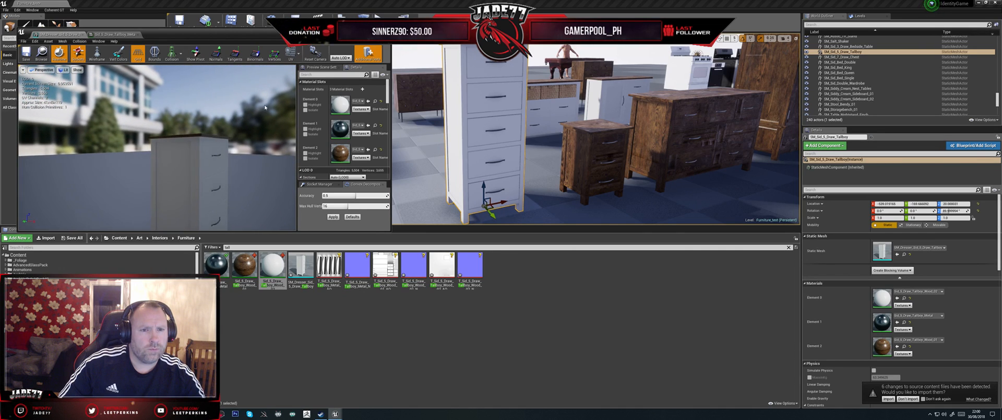
{"action": "left_click", "coordinate": [26, 55]}
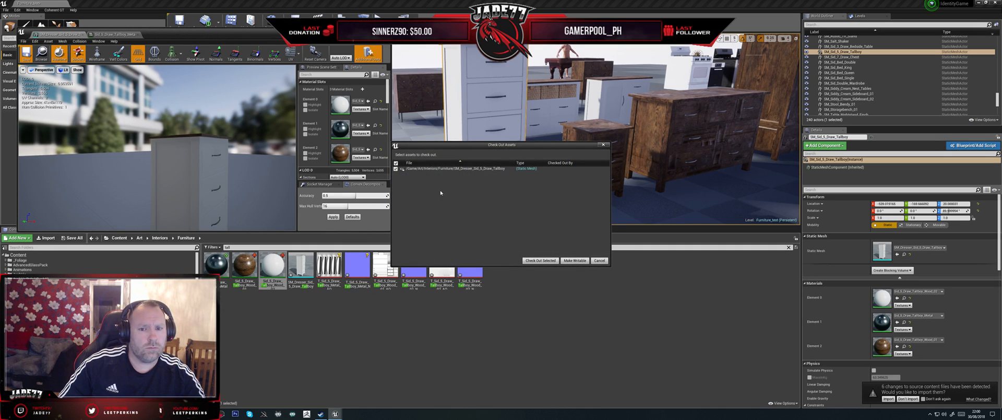
{"action": "left_click", "coordinate": [541, 261]}
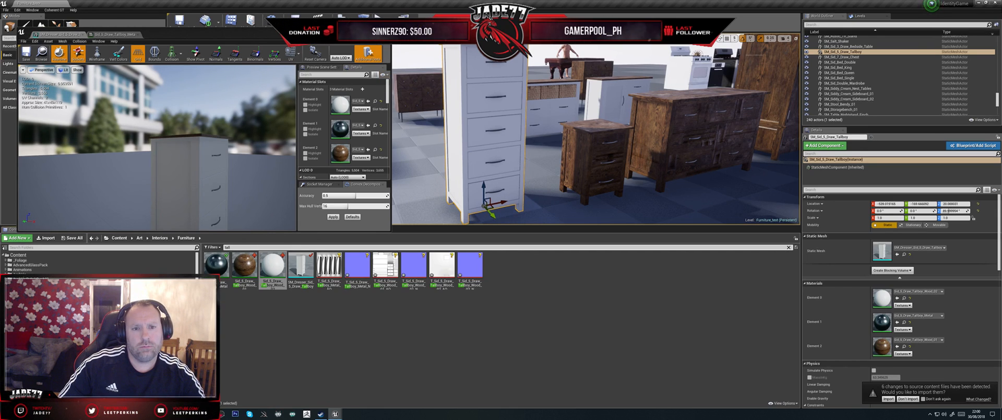
- Close the tallboy mesh, select the three-drawer bedside table in the level and open SM_Dresser_Sid_3_Draw_Bedside_Table for editing
{"action": "left_click", "coordinate": [385, 30]}
{"action": "left_click", "coordinate": [588, 153]}
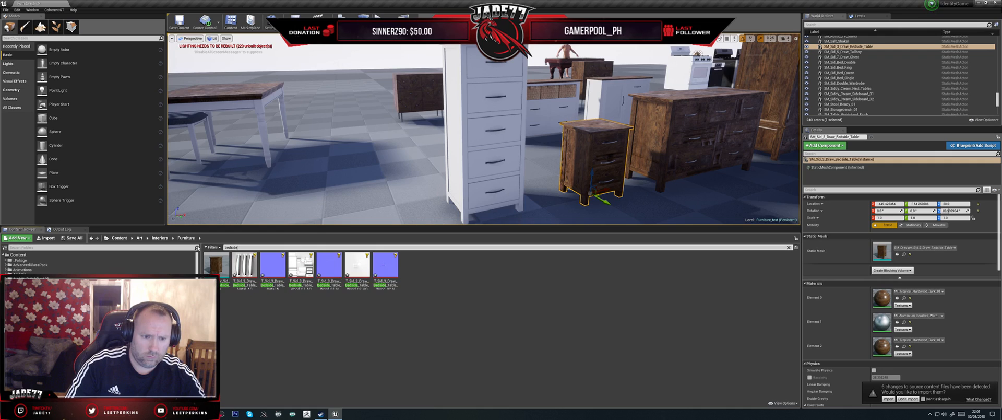
{"action": "left_click", "coordinate": [214, 266]}
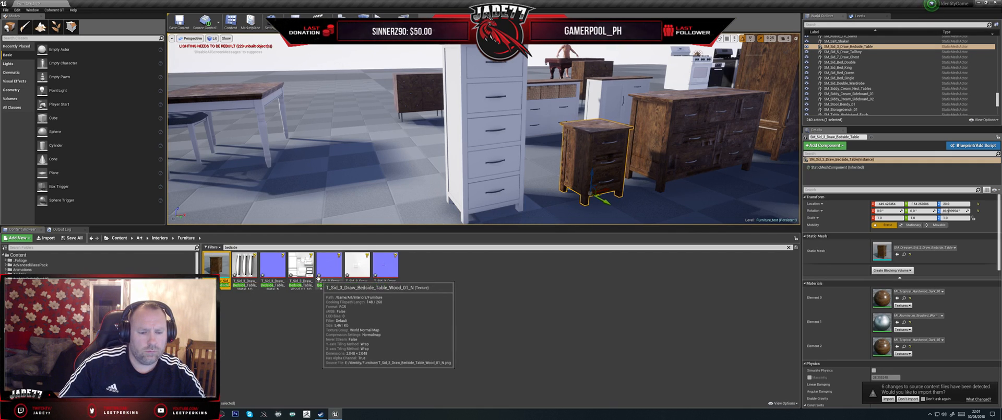
{"action": "double_click", "coordinate": [216, 261]}
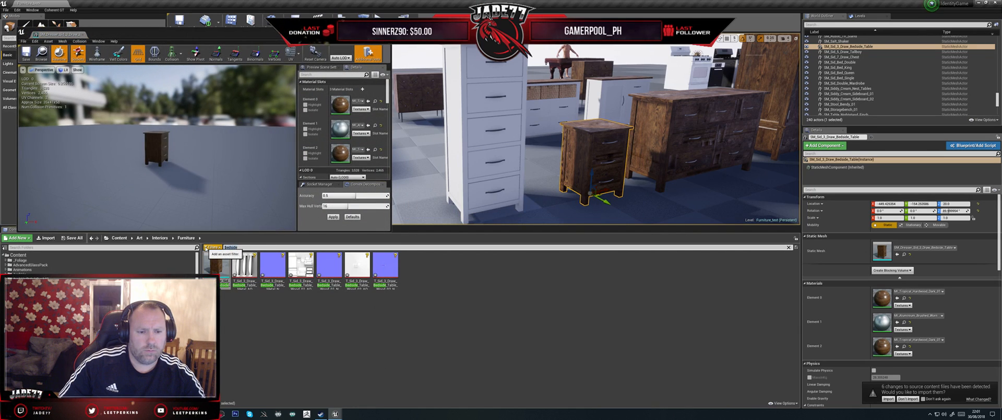
- Filter the furniture assets by "sid", review the textures of MI_Sid_Bed_Double_Wood, and save and close it
{"action": "key", "text": "BackSpace"}
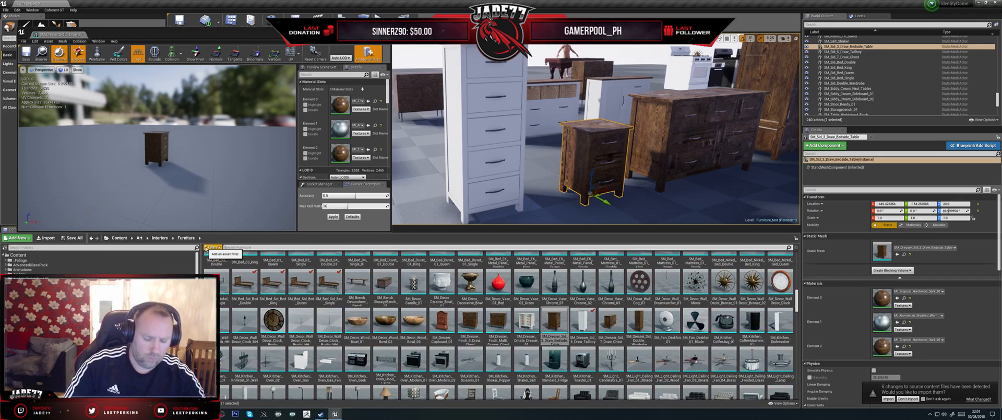
{"action": "type", "text": "sid"}
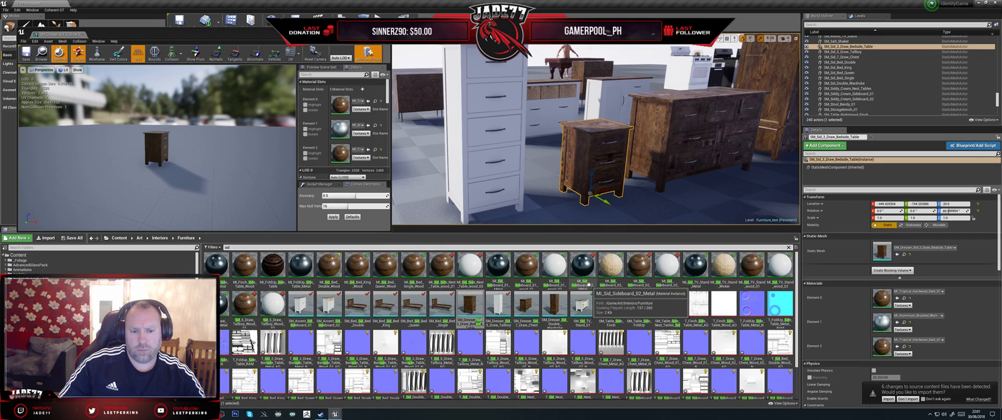
{"action": "double_click", "coordinate": [329, 264]}
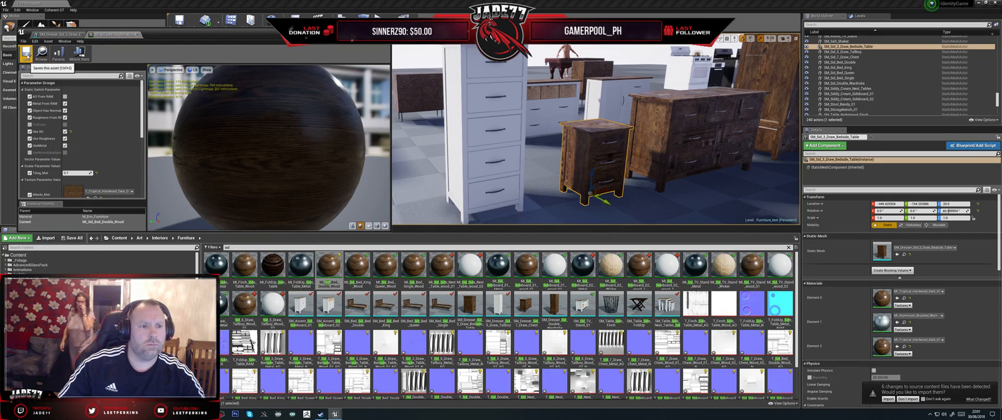
{"action": "scroll", "coordinate": [99, 144], "scroll_direction": "down", "scroll_amount": 2}
{"action": "scroll", "coordinate": [100, 145], "scroll_direction": "down", "scroll_amount": 2}
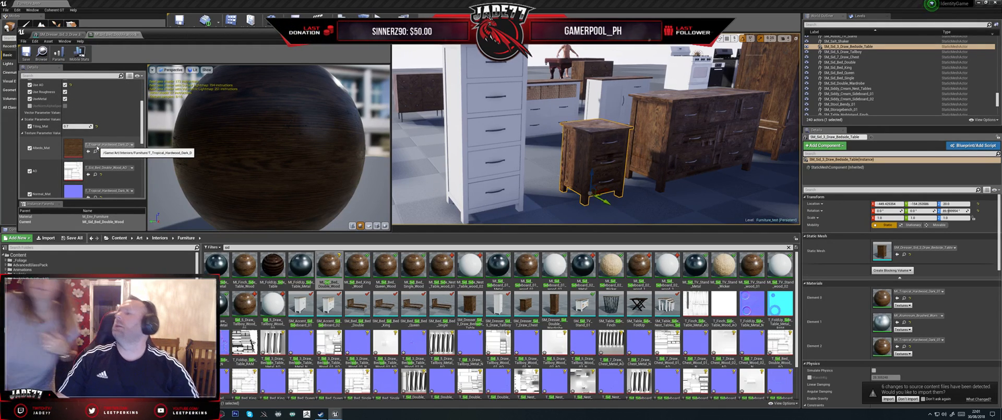
{"action": "scroll", "coordinate": [130, 145], "scroll_direction": "down", "scroll_amount": 2}
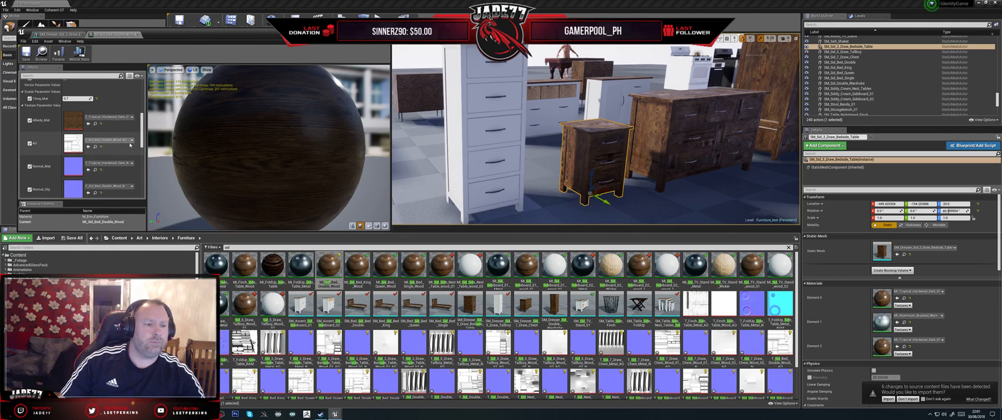
{"action": "scroll", "coordinate": [106, 140], "scroll_direction": "up", "scroll_amount": 4}
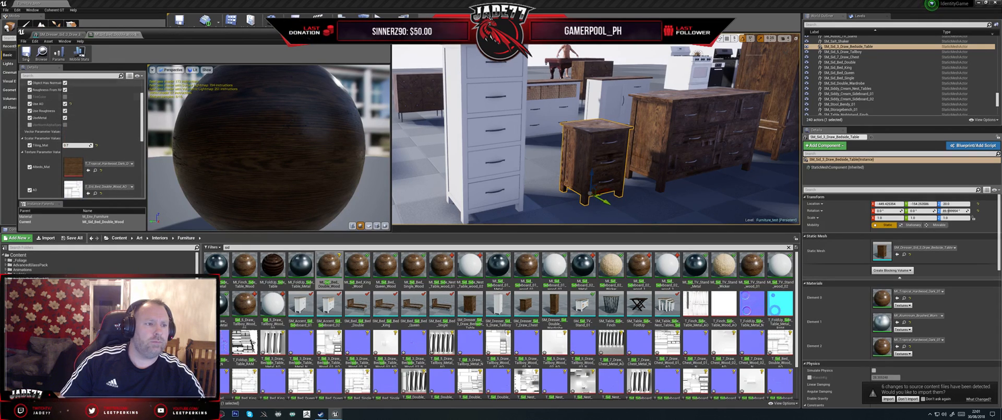
{"action": "left_click", "coordinate": [26, 53]}
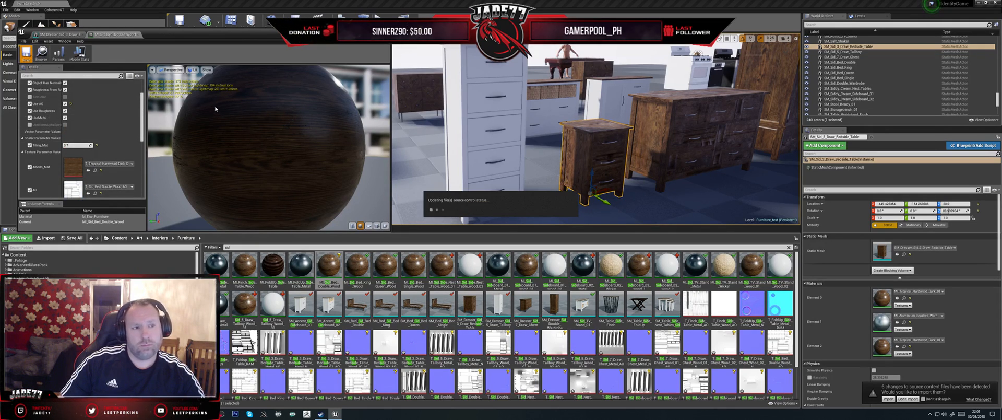
{"action": "left_click", "coordinate": [137, 36]}
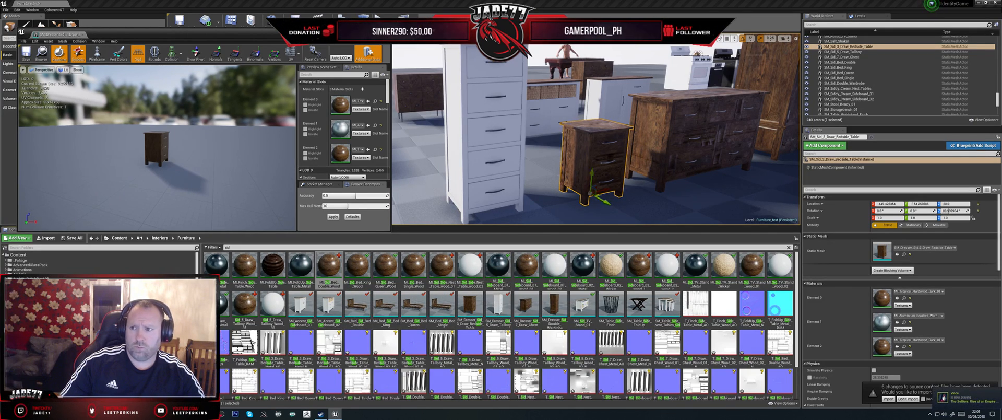
- Duplicate MI_Sid_Side_Nest_Table_wood_01 and name the copy Sid_3_Draw_Bedside_Table_Wood_01, reusing the bedside table's name
{"action": "left_click", "coordinate": [865, 48]}
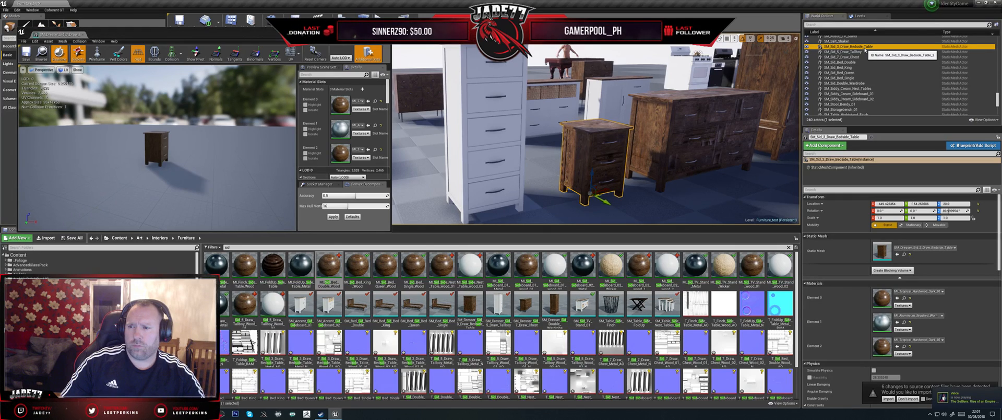
{"action": "left_click", "coordinate": [840, 47]}
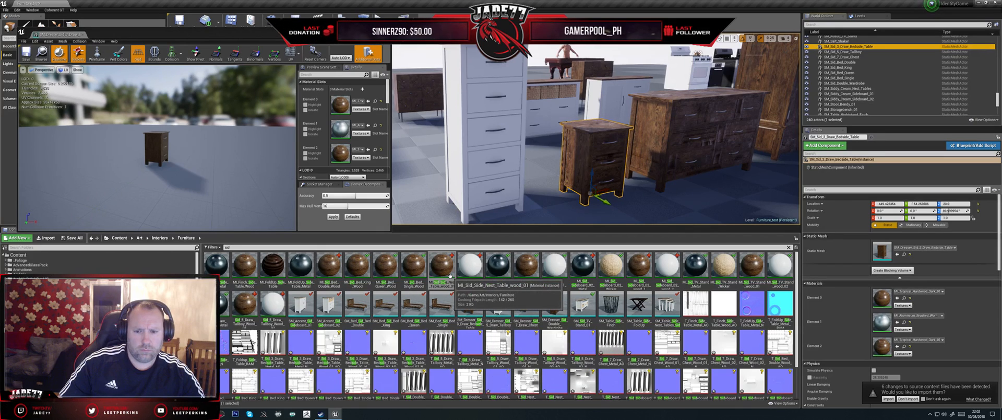
{"action": "right_click", "coordinate": [451, 275]}
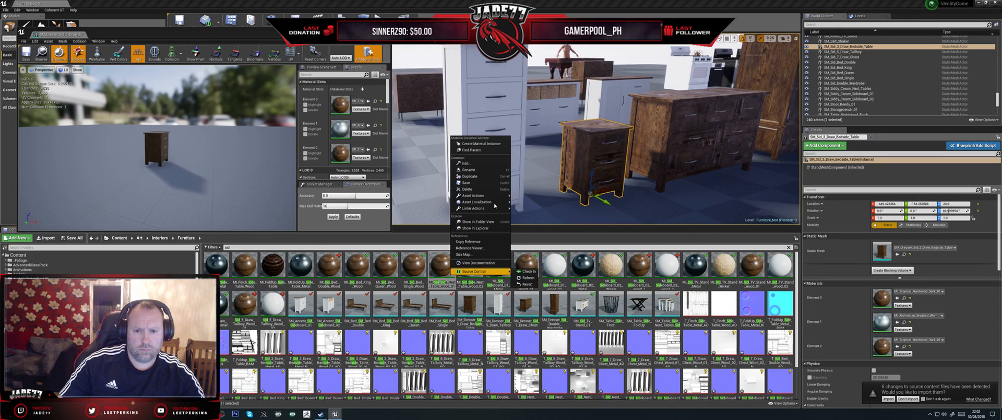
{"action": "left_click", "coordinate": [479, 177]}
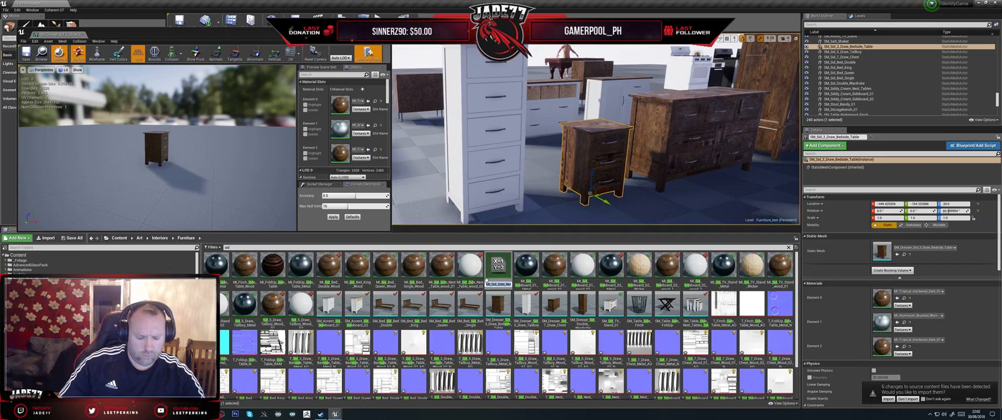
{"action": "type", "text": "Bedside_Table"}
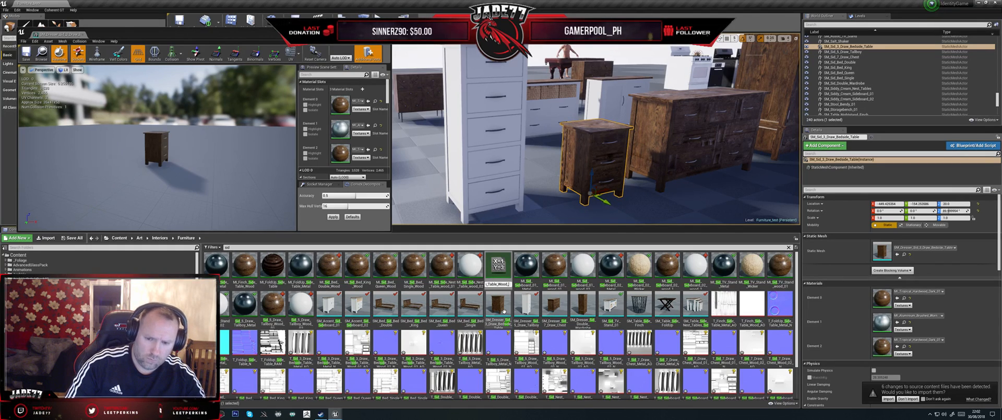
{"action": "type", "text": "02"}
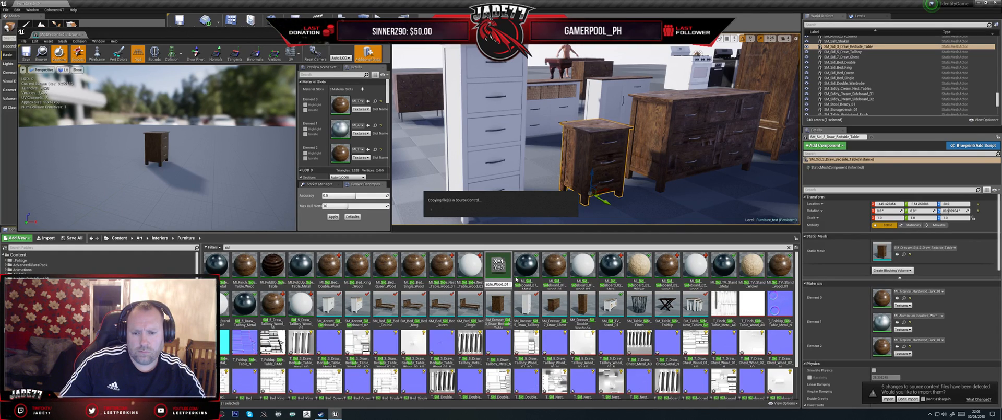
- Duplicate MI_Sid_Side_Nest_Table_wood_02 and name the copy Sid_3_Draw_Bedside_Table_Wood_02
{"action": "left_click", "coordinate": [467, 272]}
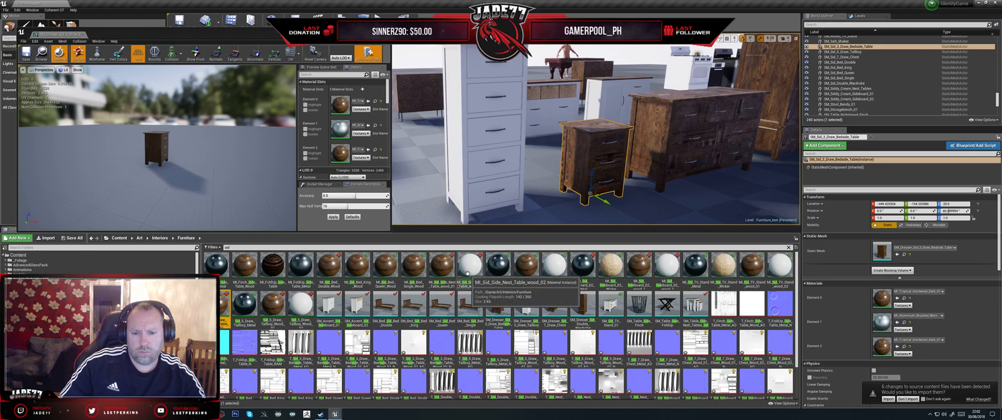
{"action": "right_click", "coordinate": [467, 271]}
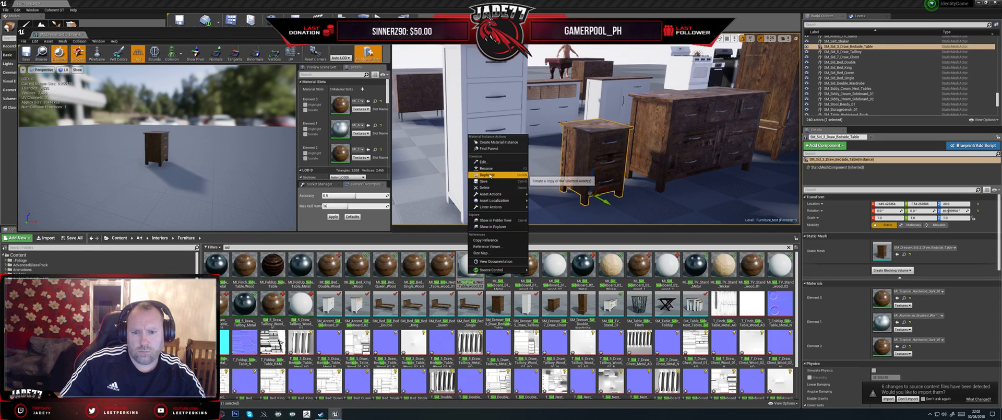
{"action": "left_click", "coordinate": [512, 233]}
{"action": "type", "text": "Bedside_Table"}
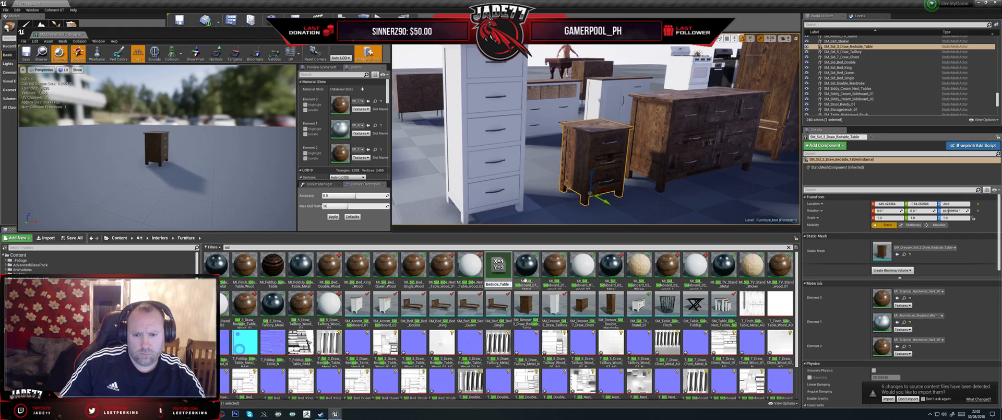
{"action": "type", "text": "_"}
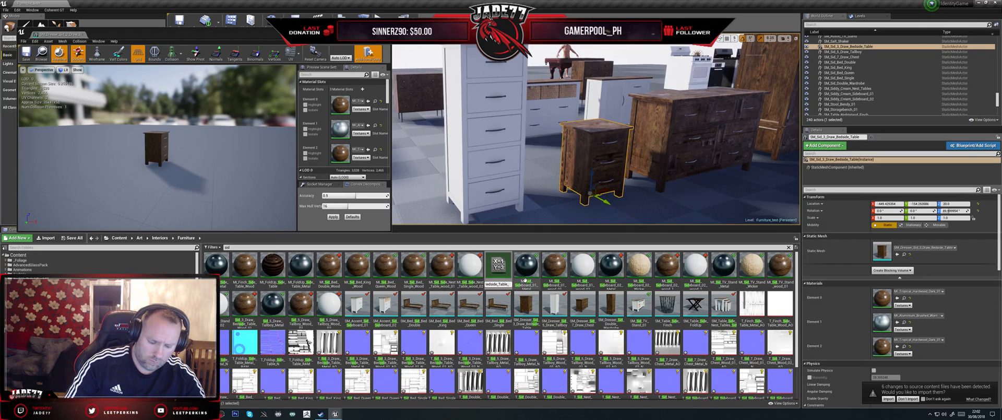
{"action": "type", "text": "Wood_02"}
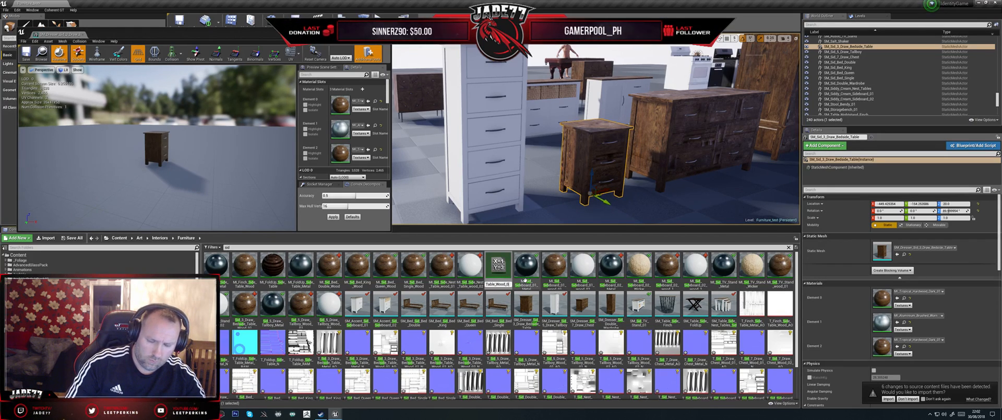
{"action": "key", "text": "Return"}
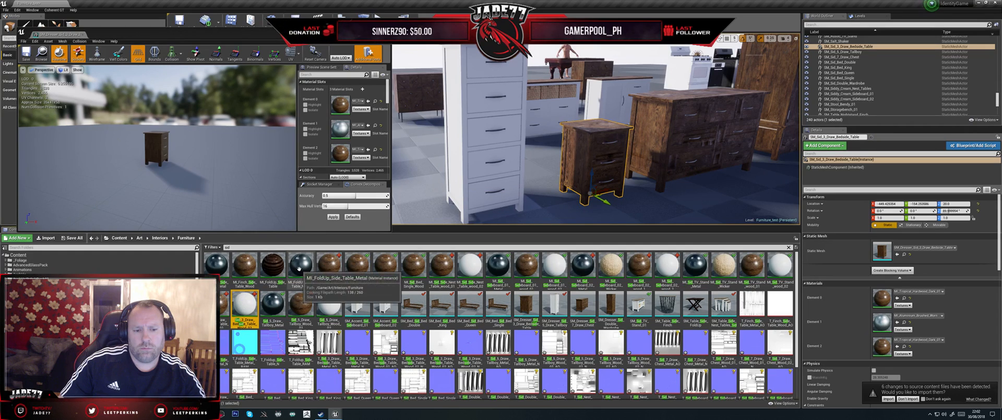
- Duplicate MI_FoldUp_Side_Table_Metal and name the copy Sid_3_Draw_Bedside_Table_Metal
{"action": "right_click", "coordinate": [300, 270]}
{"action": "left_click", "coordinate": [318, 170]}
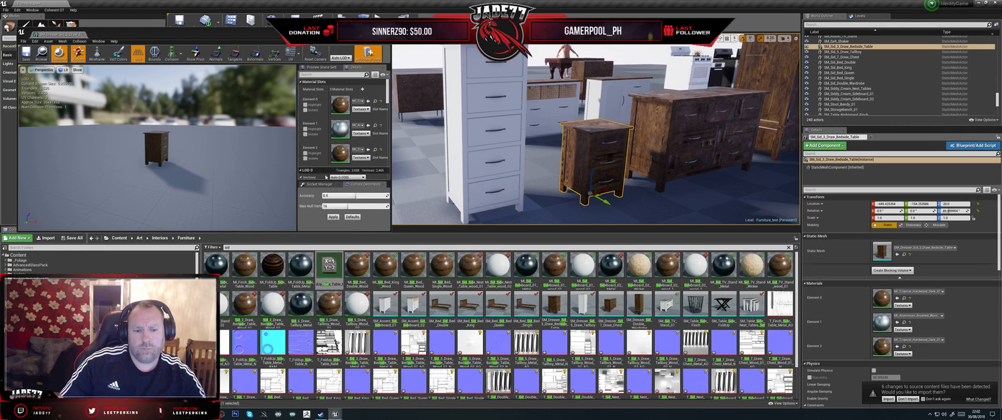
{"action": "type", "text": "Bedside_Table"}
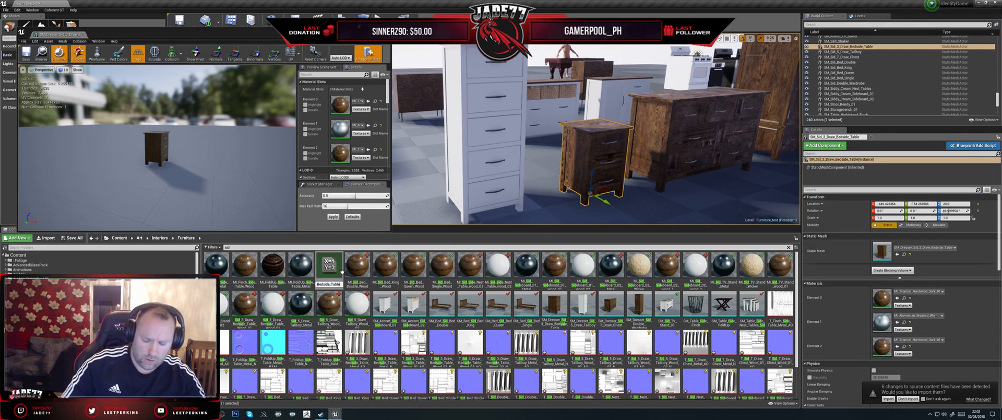
{"action": "type", "text": "_Metal"}
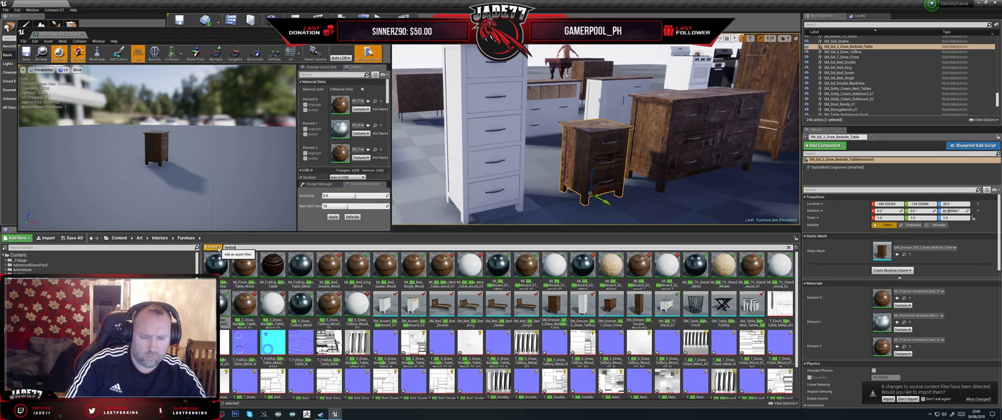
- Filter the assets by "bedside" and assign the bedside table's Wood_01 AO texture as the AO of the Sid_3_Draw_Bedside_Table_Wood_02 instance
{"action": "type", "text": "e"}
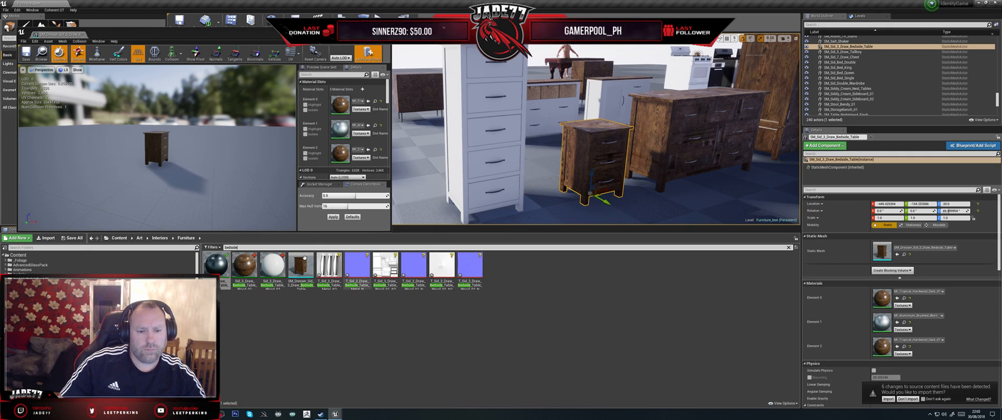
{"action": "double_click", "coordinate": [272, 265]}
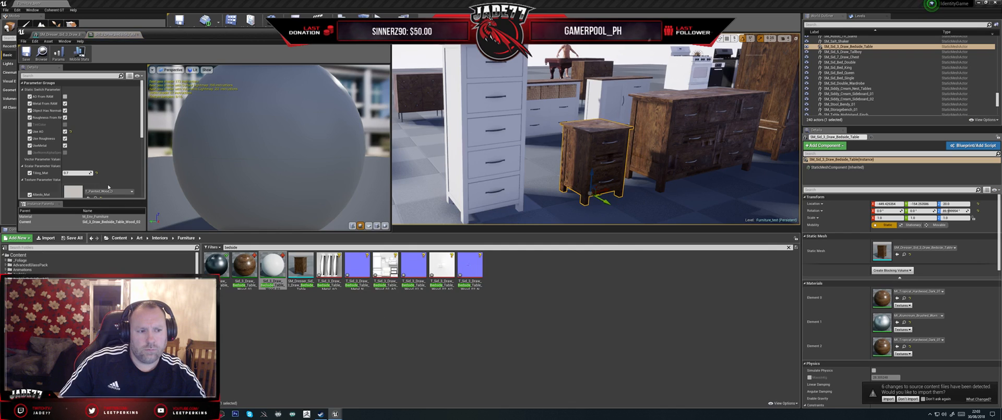
{"action": "scroll", "coordinate": [109, 182], "scroll_direction": "down", "scroll_amount": 5}
{"action": "scroll", "coordinate": [108, 182], "scroll_direction": "down", "scroll_amount": 1}
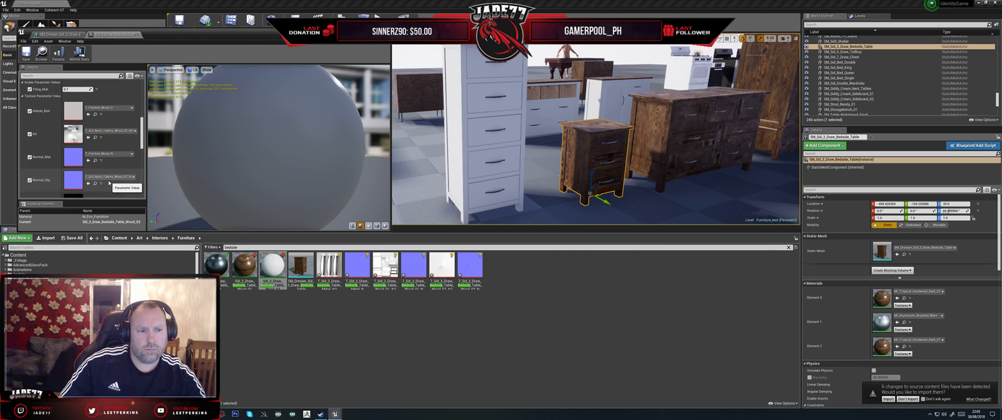
{"action": "scroll", "coordinate": [109, 183], "scroll_direction": "down", "scroll_amount": 1}
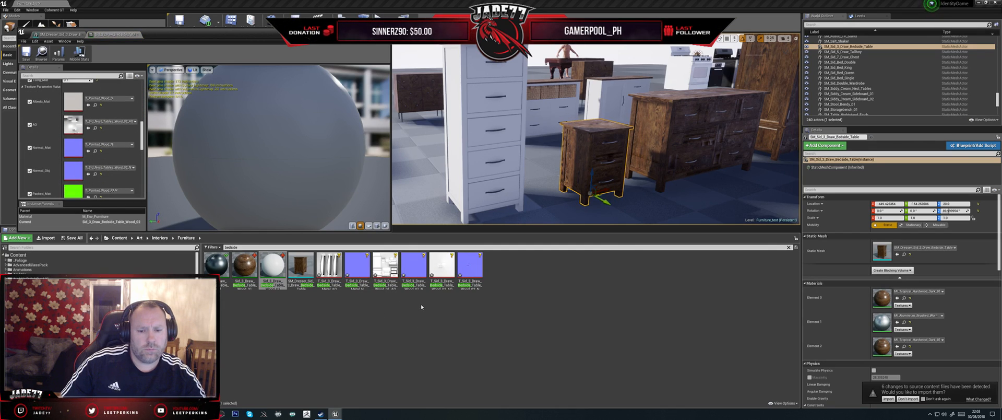
{"action": "mouse_move", "coordinate": [445, 271]}
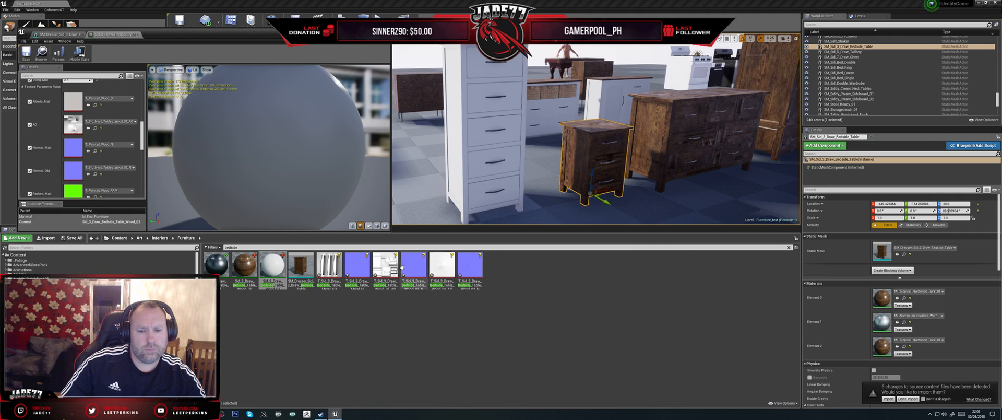
{"action": "left_click_drag", "start_coordinate": [385, 267], "coordinate": [99, 125]}
- Assign T_Sid_3_Draw_Bedside_Table_Wood_01_N as the instance's Normal_Obj texture, save the instance and return to the bedside table mesh
{"action": "mouse_move", "coordinate": [414, 286]}
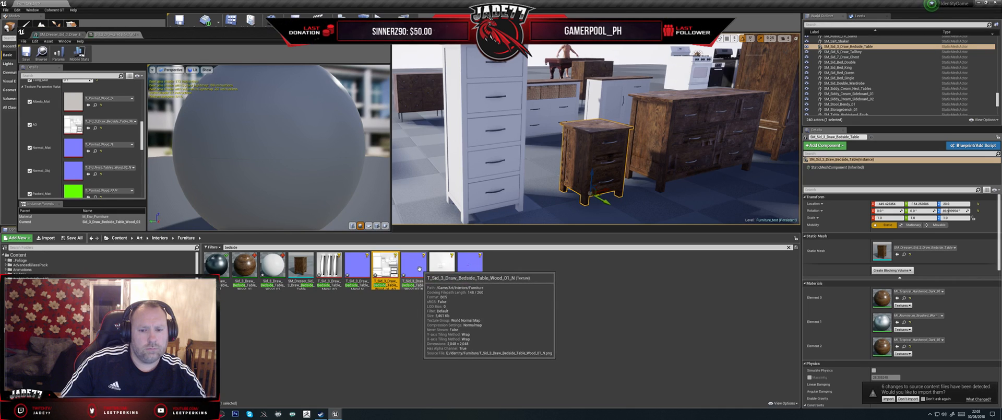
{"action": "left_click", "coordinate": [414, 285]}
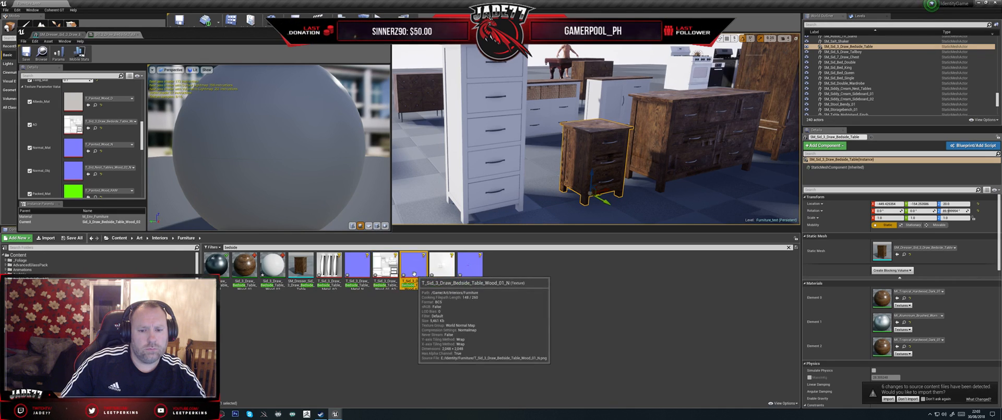
{"action": "left_click_drag", "start_coordinate": [414, 285], "coordinate": [73, 170]}
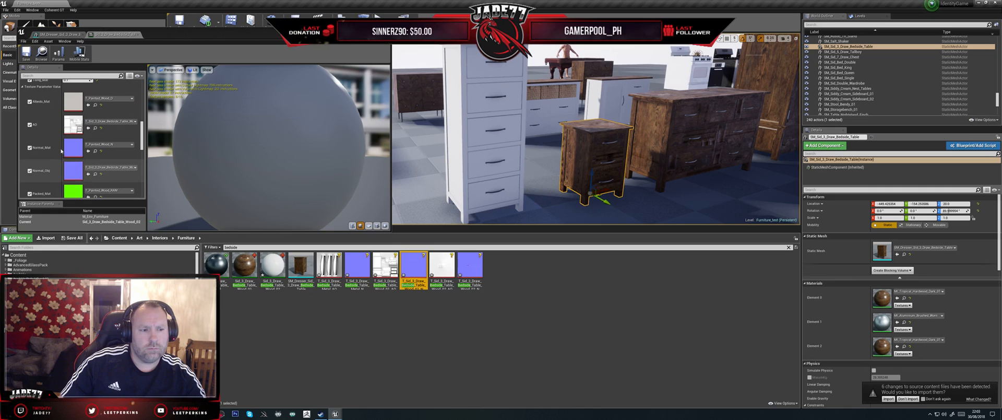
{"action": "left_click", "coordinate": [26, 54]}
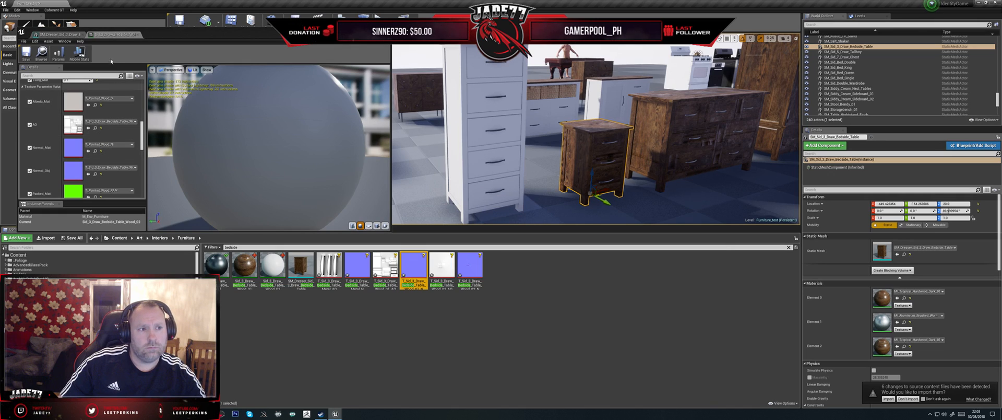
{"action": "left_click", "coordinate": [58, 34]}
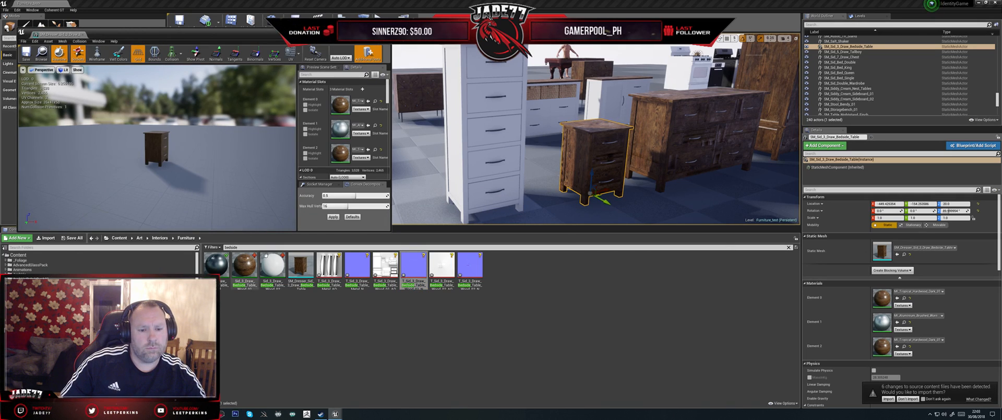